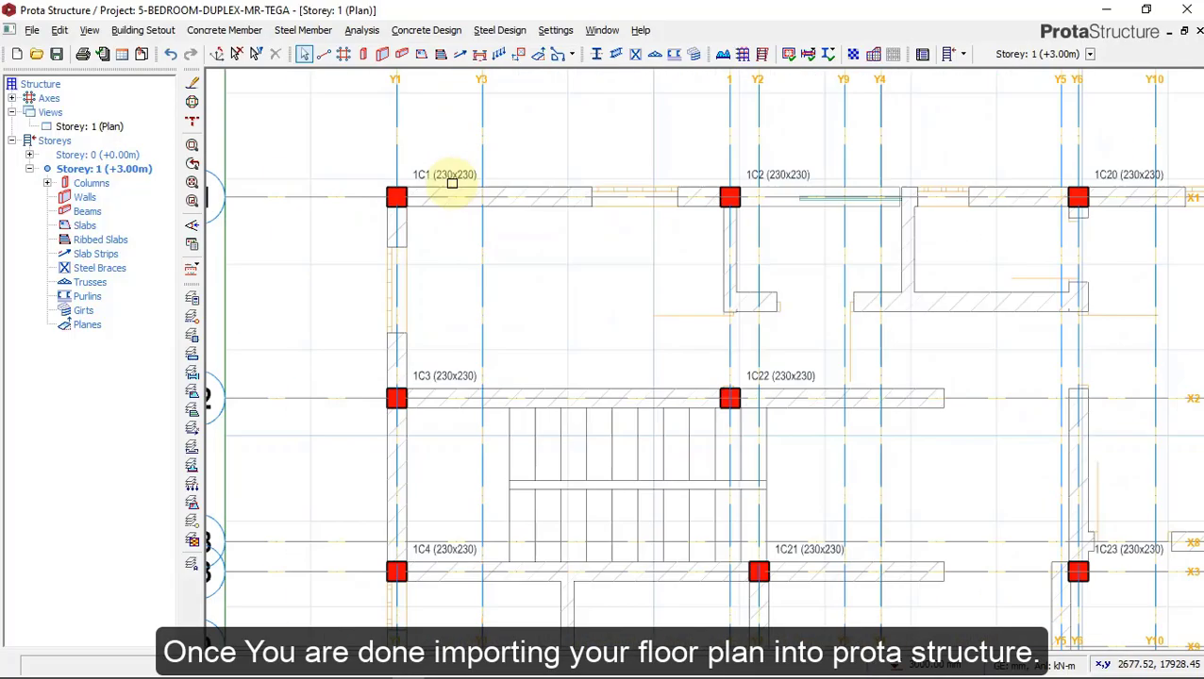
Examine the imported floor plan with its columns and axes on the Storey 1 plan
{"action": "scroll", "coordinate": [411, 204], "scroll_direction": "down", "scroll_amount": 1}
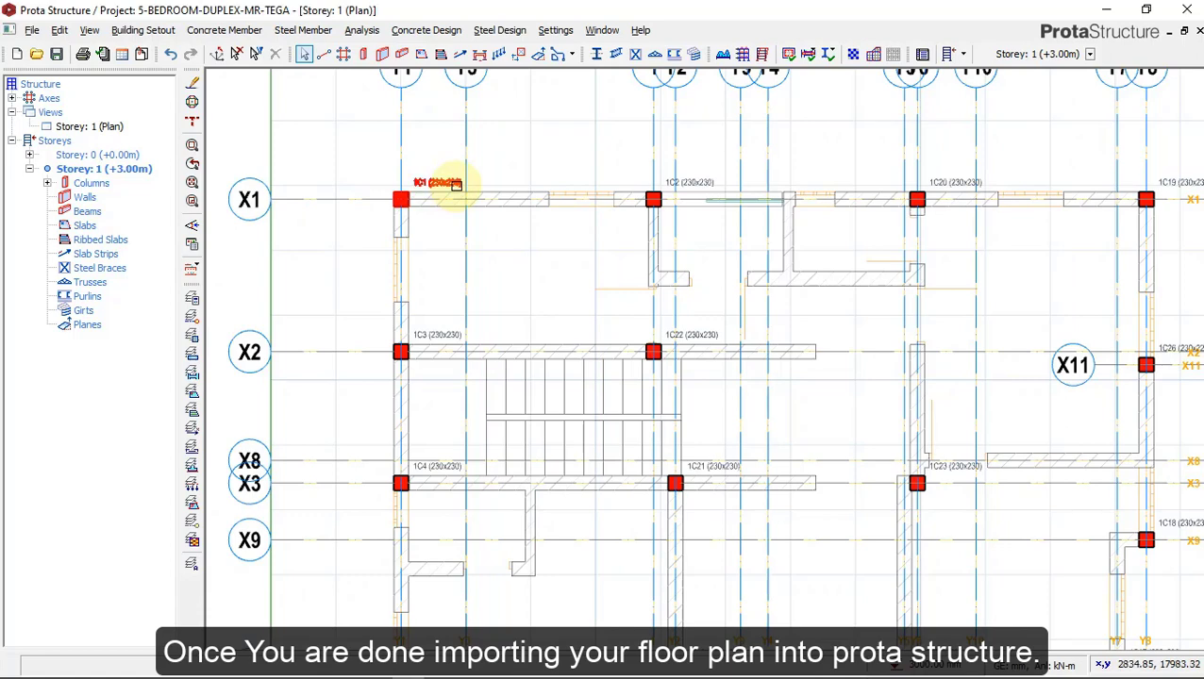
{"action": "mouse_move", "coordinate": [456, 185]}
{"action": "scroll", "coordinate": [463, 170], "scroll_direction": "down", "scroll_amount": 2}
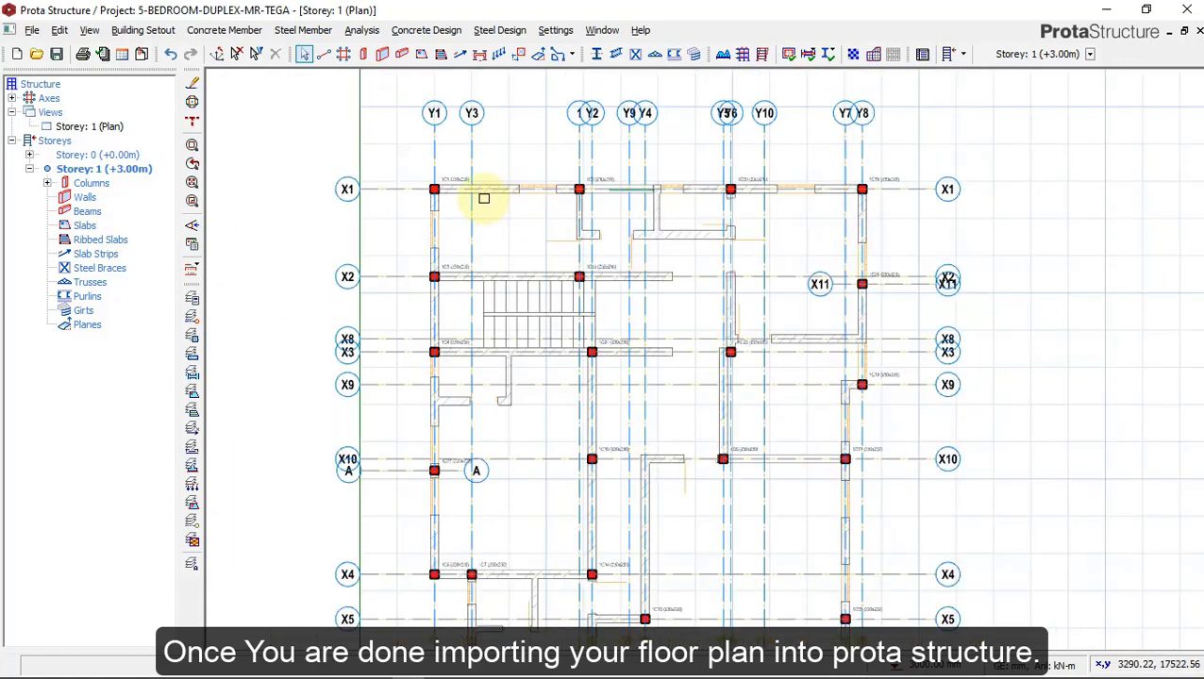
{"action": "scroll", "coordinate": [514, 172], "scroll_direction": "up", "scroll_amount": 1}
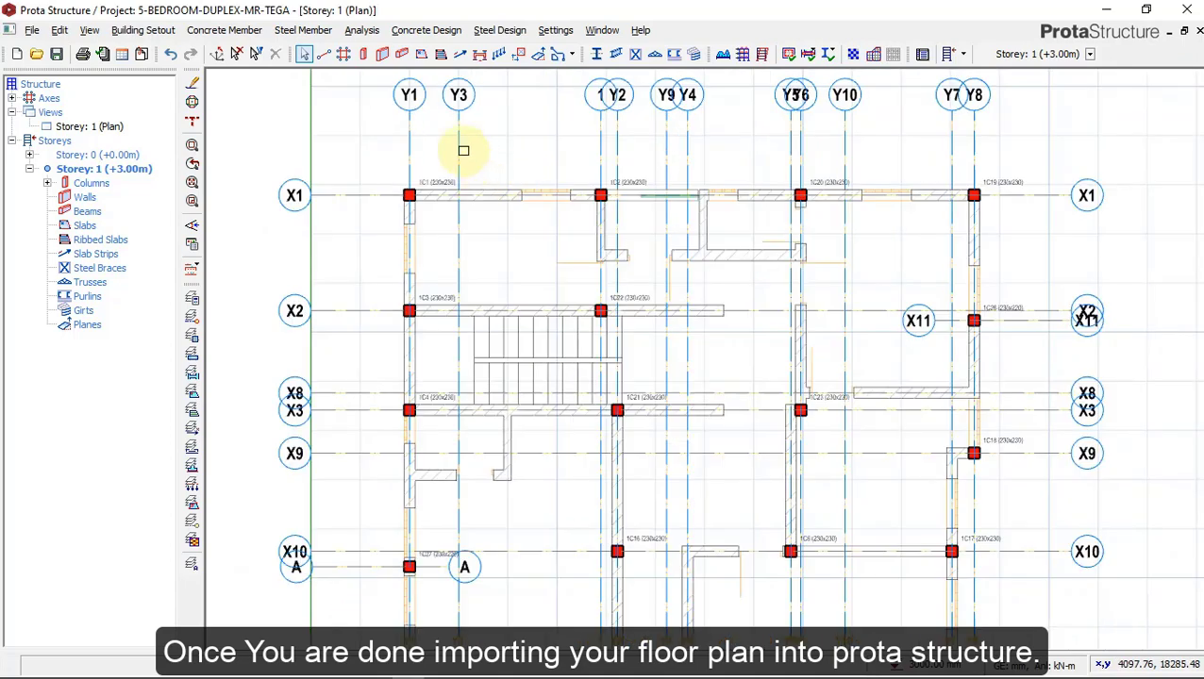
{"action": "scroll", "coordinate": [463, 151], "scroll_direction": "up", "scroll_amount": 3}
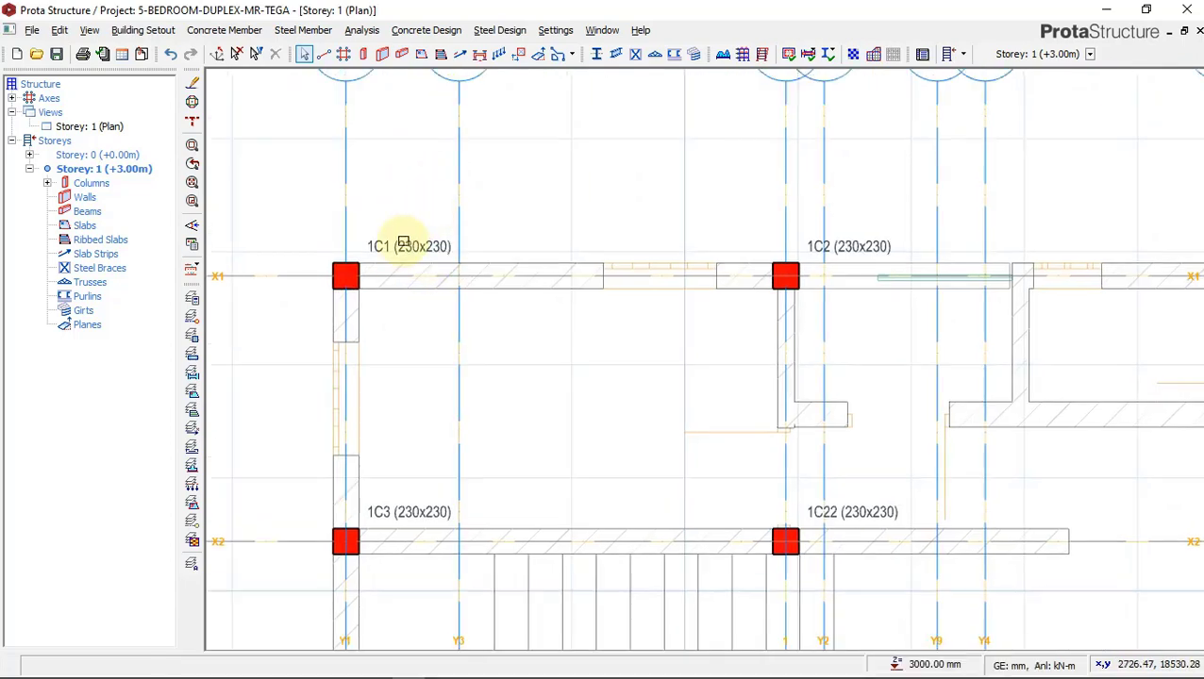
{"action": "scroll", "coordinate": [401, 233], "scroll_direction": "up", "scroll_amount": 1}
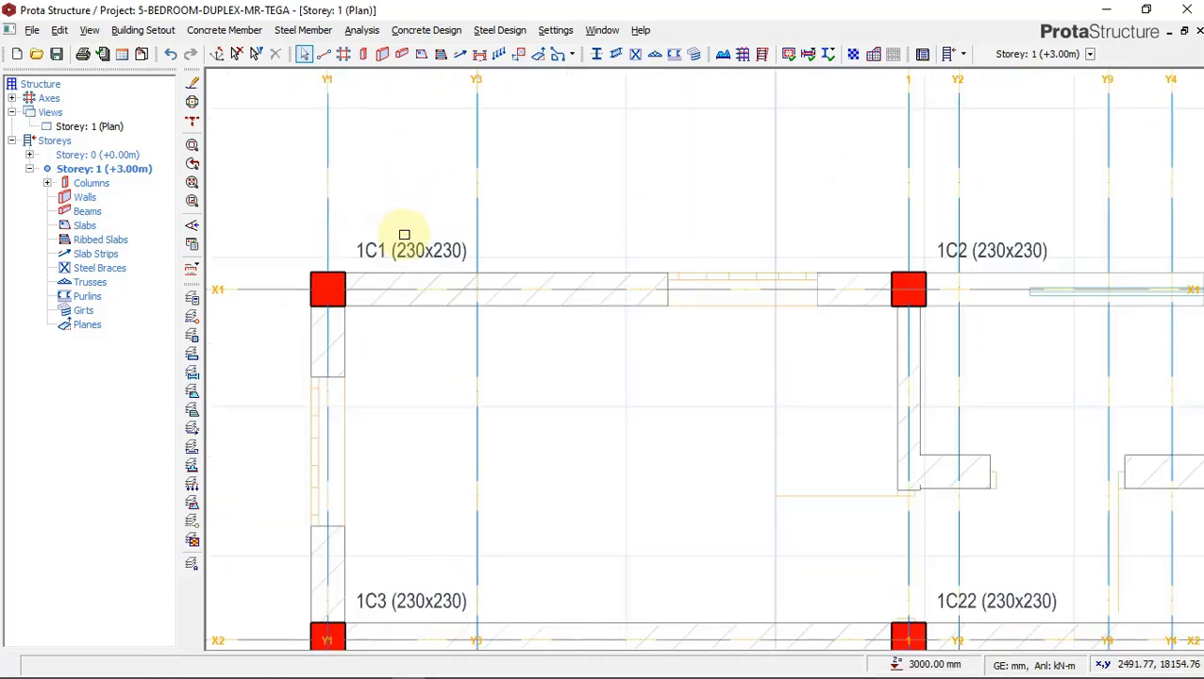
{"action": "scroll", "coordinate": [528, 236], "scroll_direction": "down", "scroll_amount": 2}
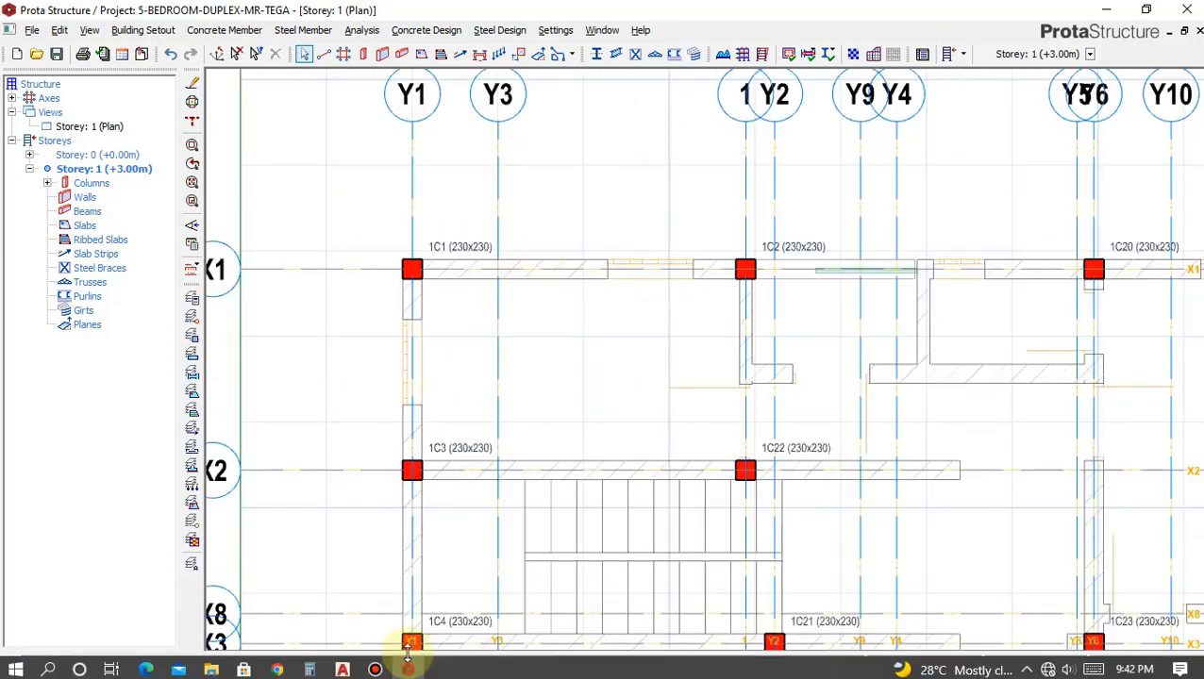
Switch to AutoCAD to examine the ground floor plan's column and wall layout, and return to ProtaStructure
{"action": "left_click", "coordinate": [347, 667]}
{"action": "scroll", "coordinate": [494, 330], "scroll_direction": "down", "scroll_amount": 4}
{"action": "scroll", "coordinate": [411, 324], "scroll_direction": "up", "scroll_amount": 5}
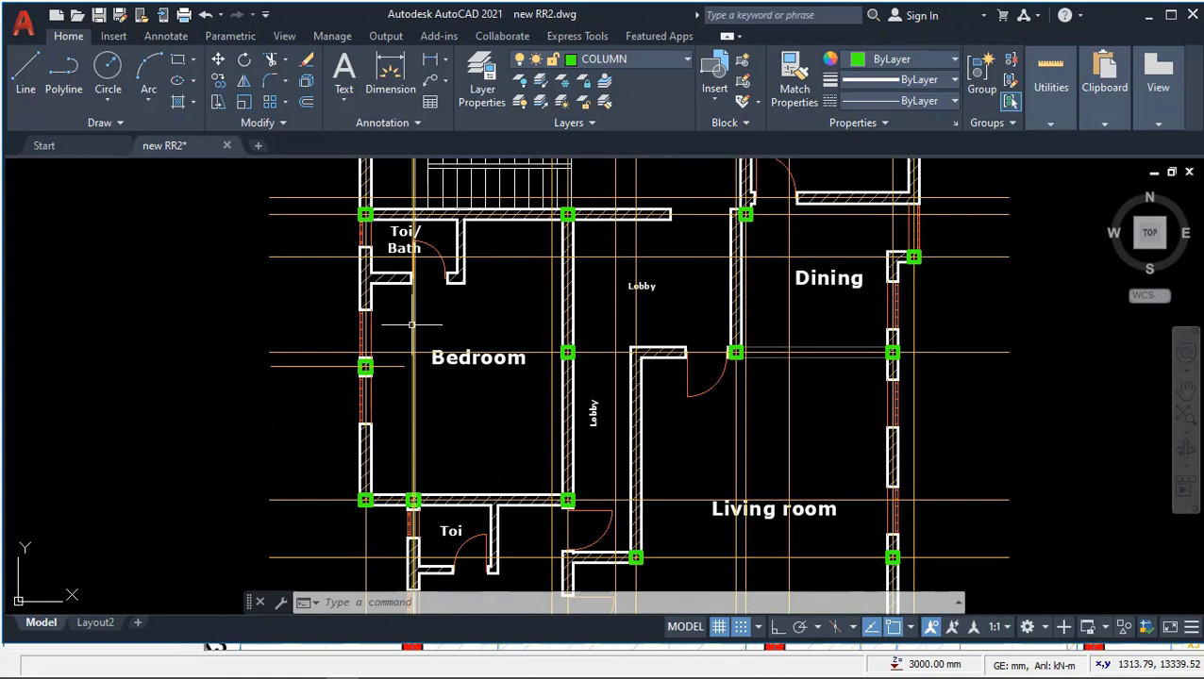
{"action": "scroll", "coordinate": [415, 327], "scroll_direction": "down", "scroll_amount": 4}
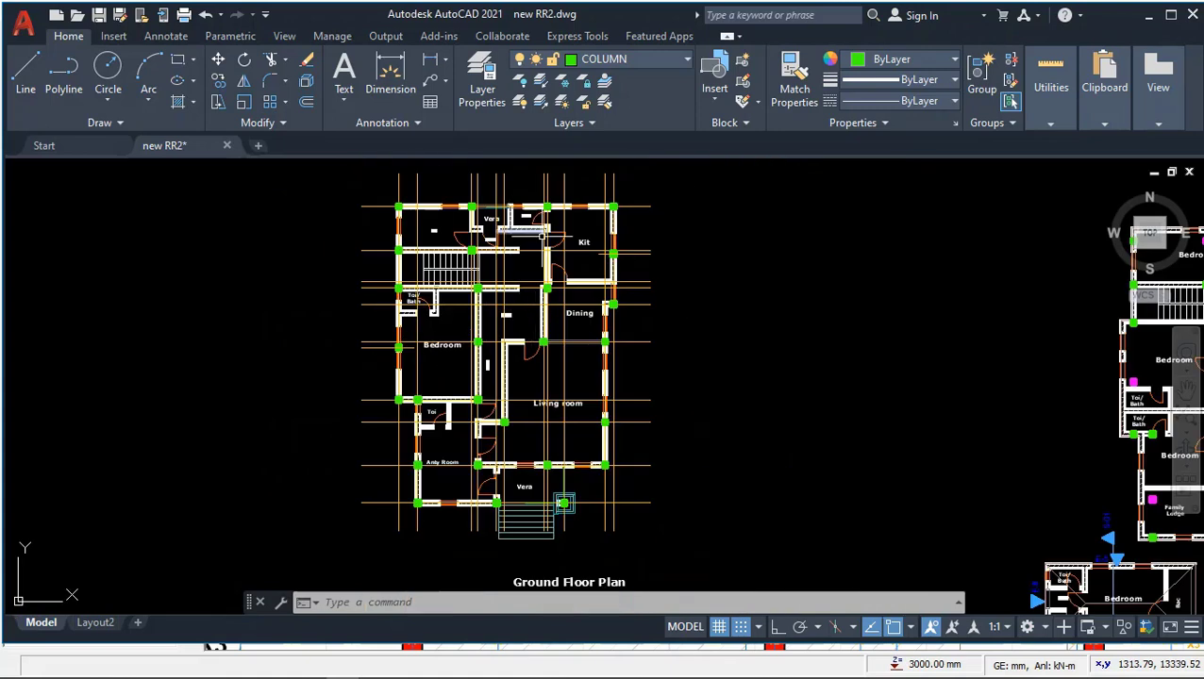
{"action": "left_click", "coordinate": [420, 665]}
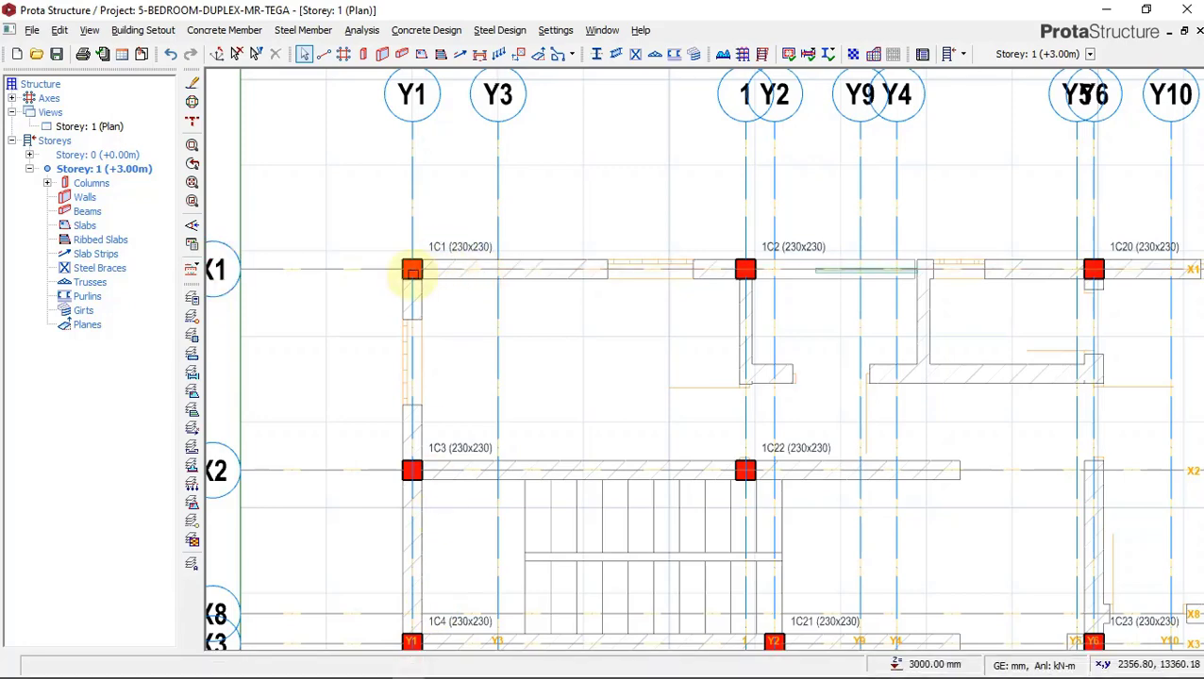
Insert beams 225 mm wide with a 450 mm bottom depth along axis X1 from column 1C1 to column 1C19
{"action": "middle_click_drag", "start_coordinate": [666, 269], "coordinate": [532, 285]}
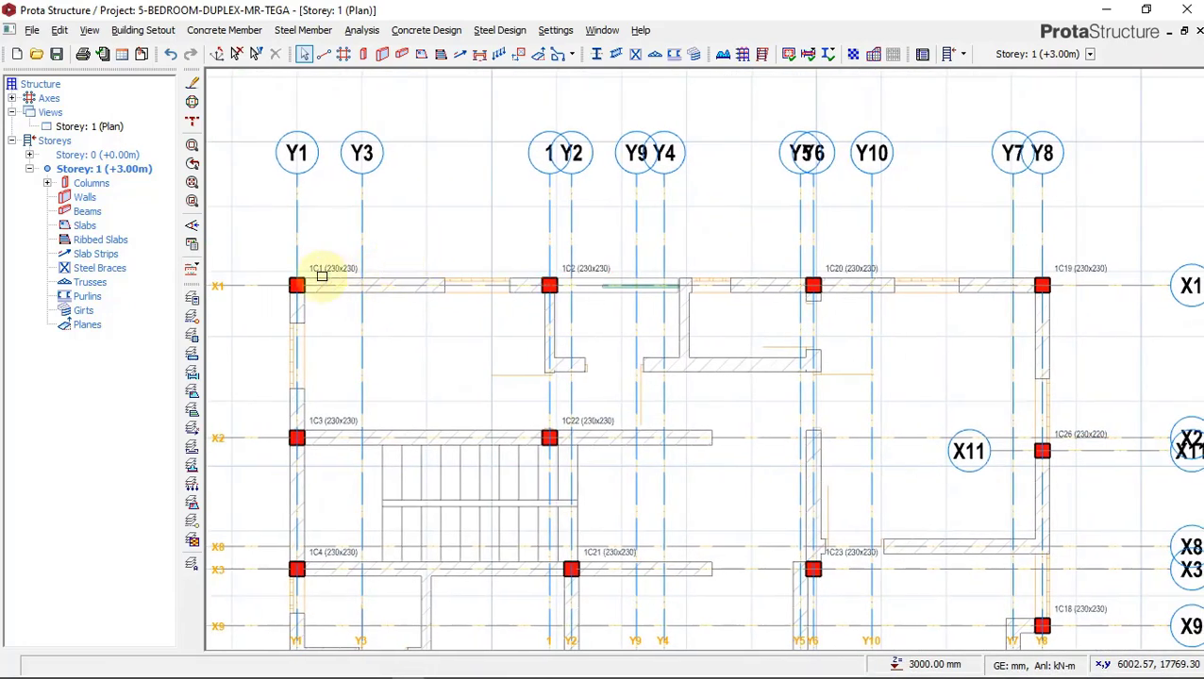
{"action": "left_click", "coordinate": [403, 55]}
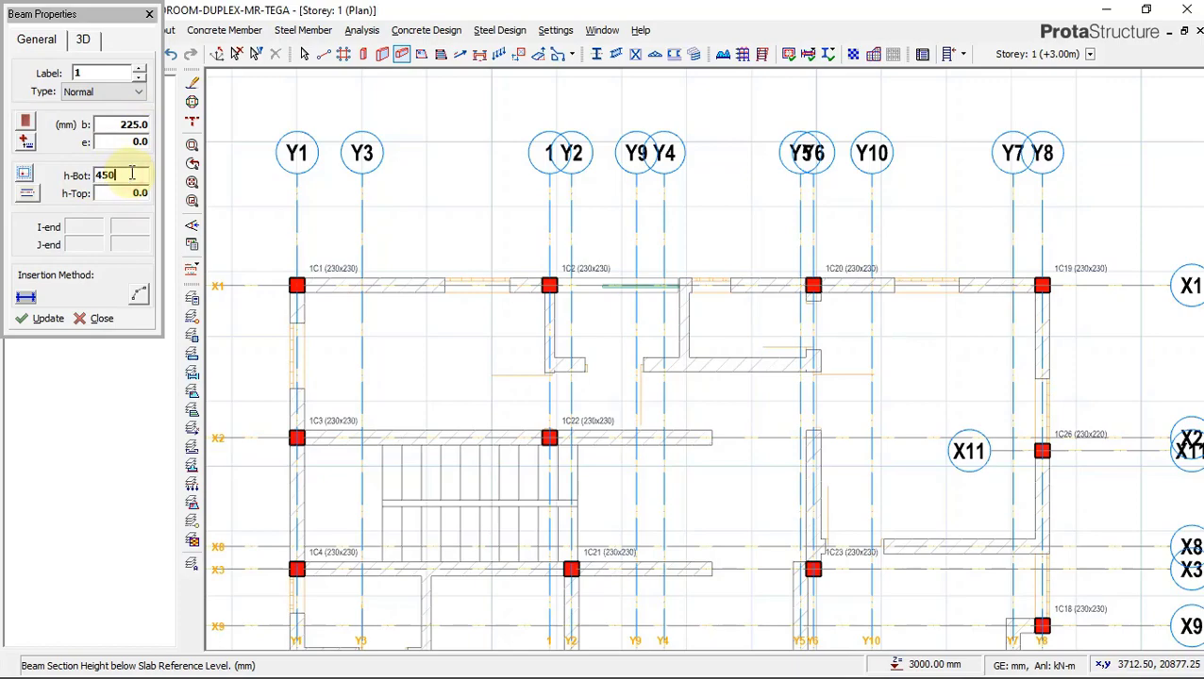
{"action": "left_click", "coordinate": [417, 307]}
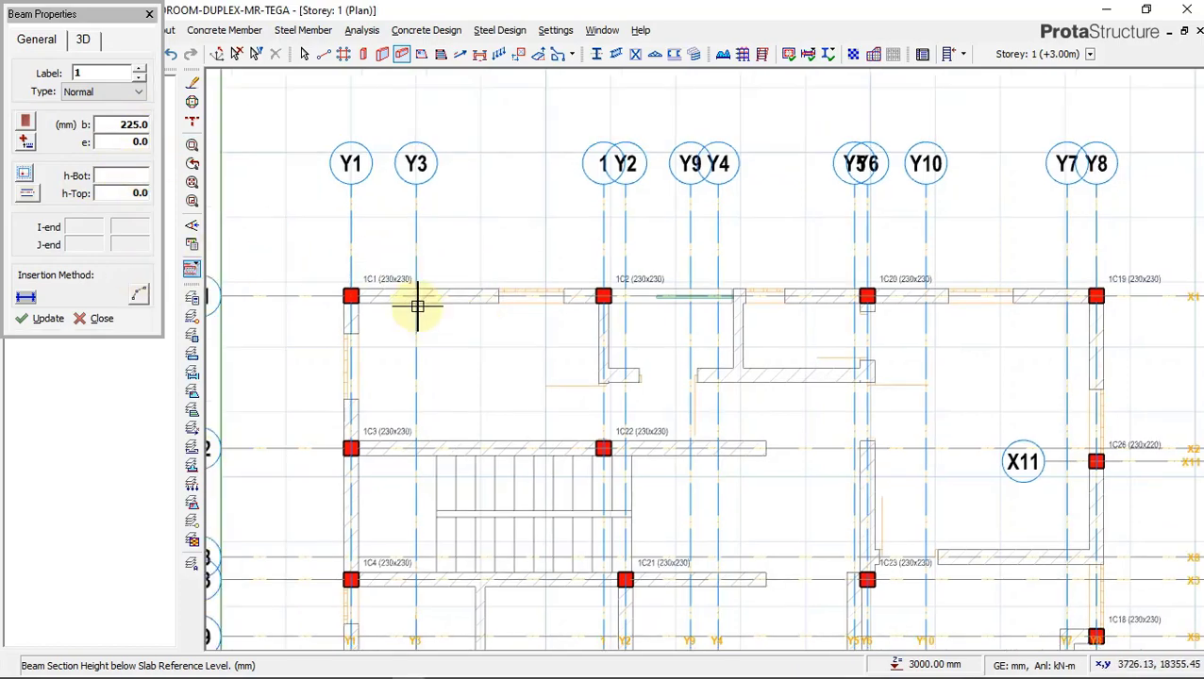
{"action": "scroll", "coordinate": [359, 316], "scroll_direction": "up", "scroll_amount": 3}
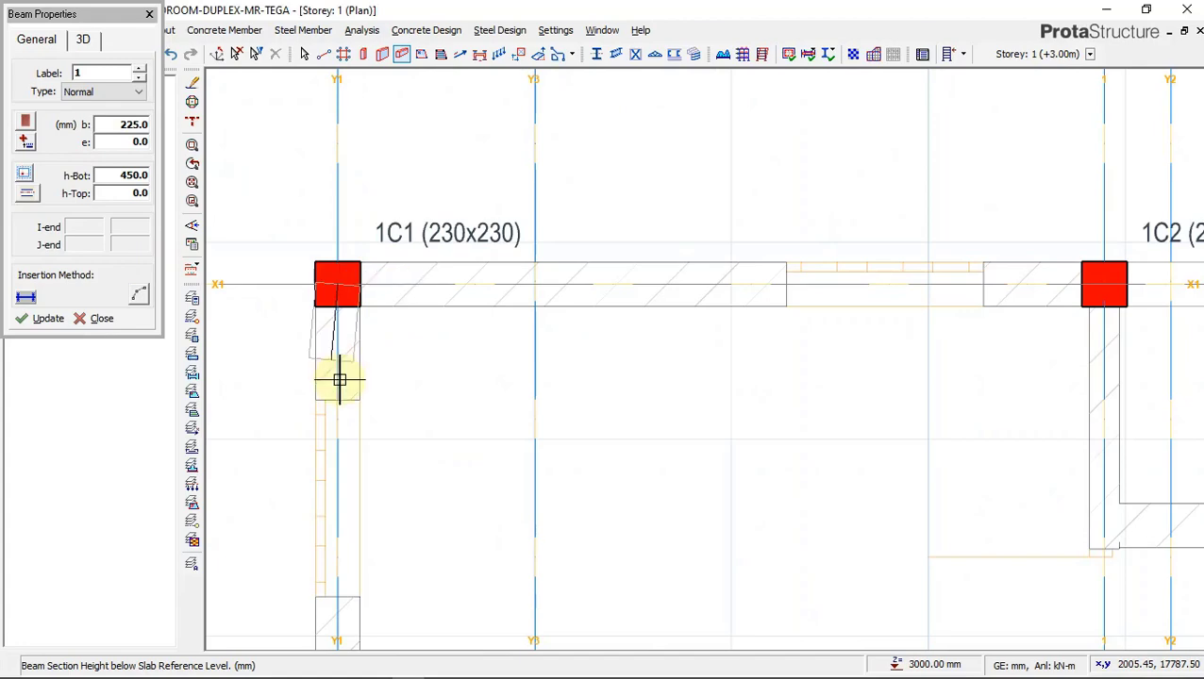
{"action": "scroll", "coordinate": [339, 381], "scroll_direction": "down", "scroll_amount": 3}
{"action": "scroll", "coordinate": [623, 279], "scroll_direction": "up", "scroll_amount": 2}
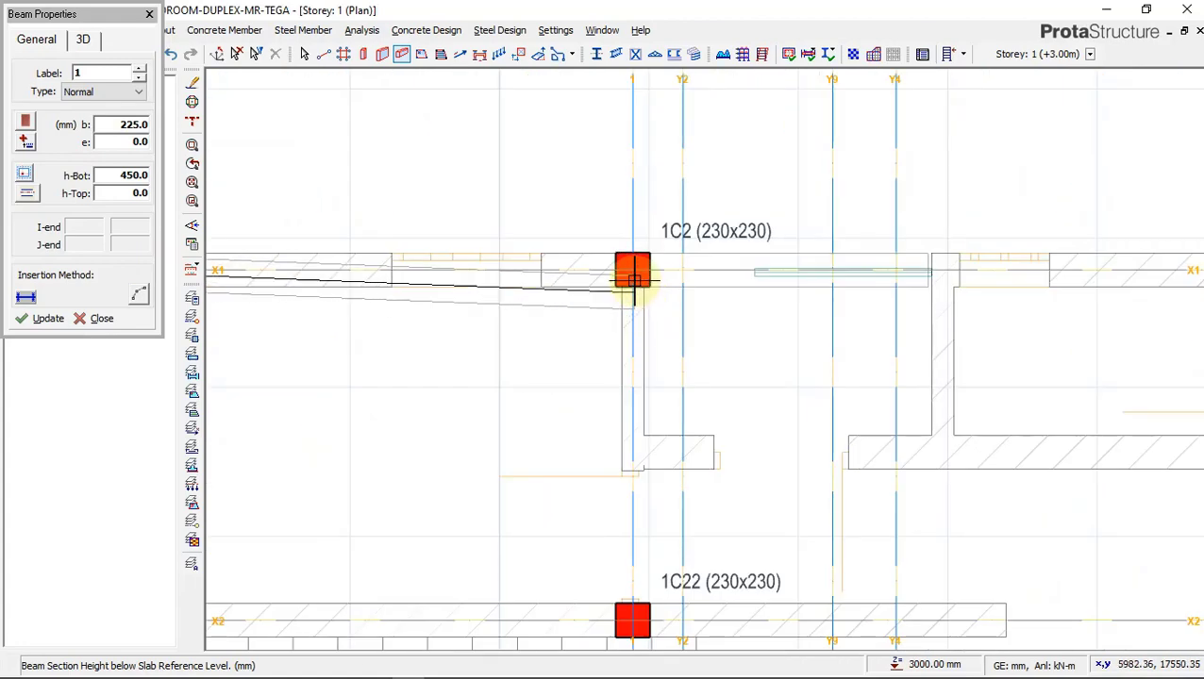
{"action": "scroll", "coordinate": [538, 277], "scroll_direction": "down", "scroll_amount": 4}
{"action": "scroll", "coordinate": [939, 326], "scroll_direction": "up", "scroll_amount": 1}
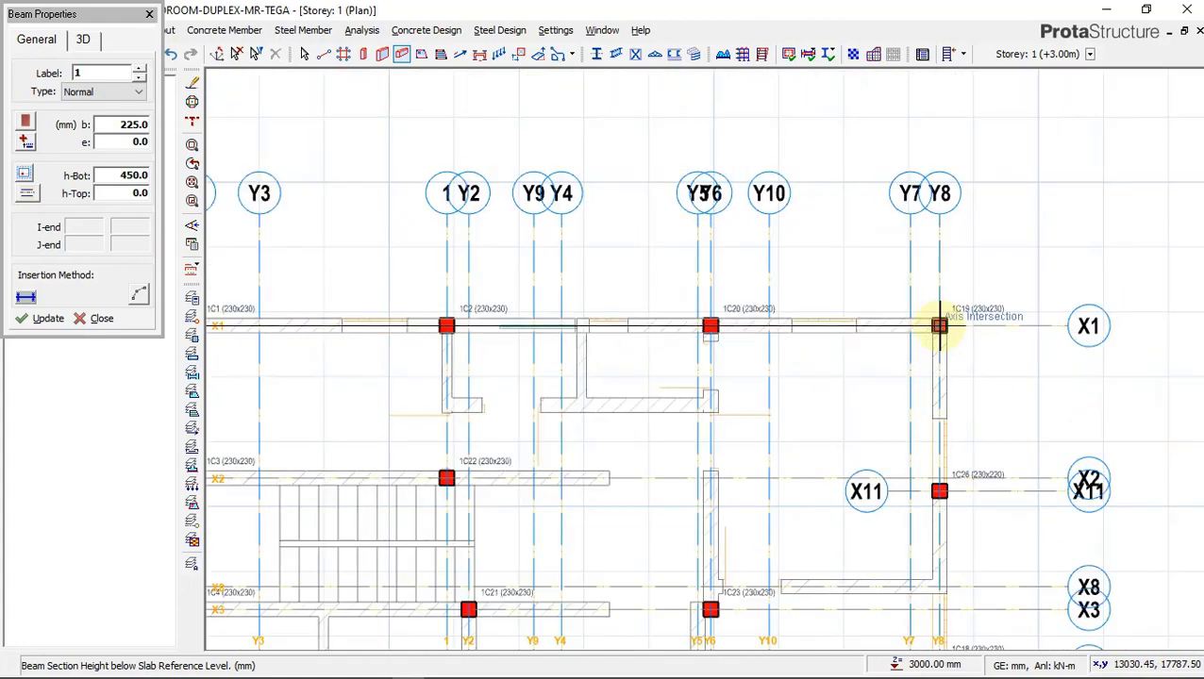
{"action": "scroll", "coordinate": [939, 326], "scroll_direction": "up", "scroll_amount": 2}
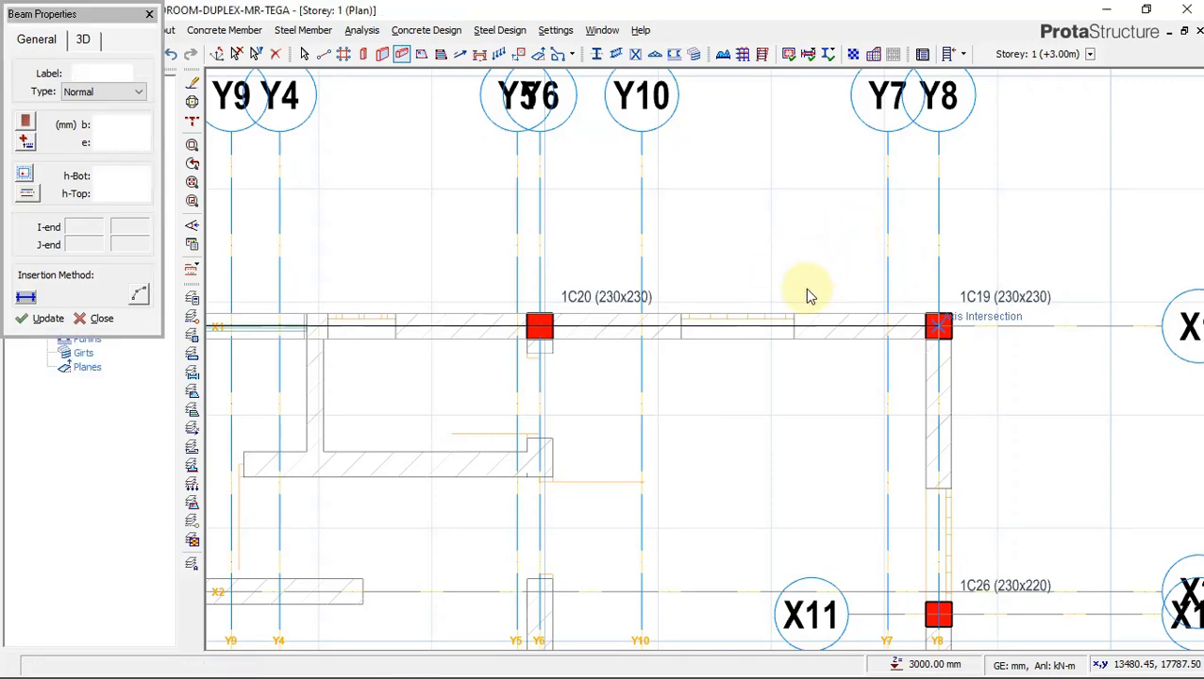
{"action": "scroll", "coordinate": [802, 277], "scroll_direction": "down", "scroll_amount": 3}
{"action": "scroll", "coordinate": [812, 242], "scroll_direction": "up", "scroll_amount": 3}
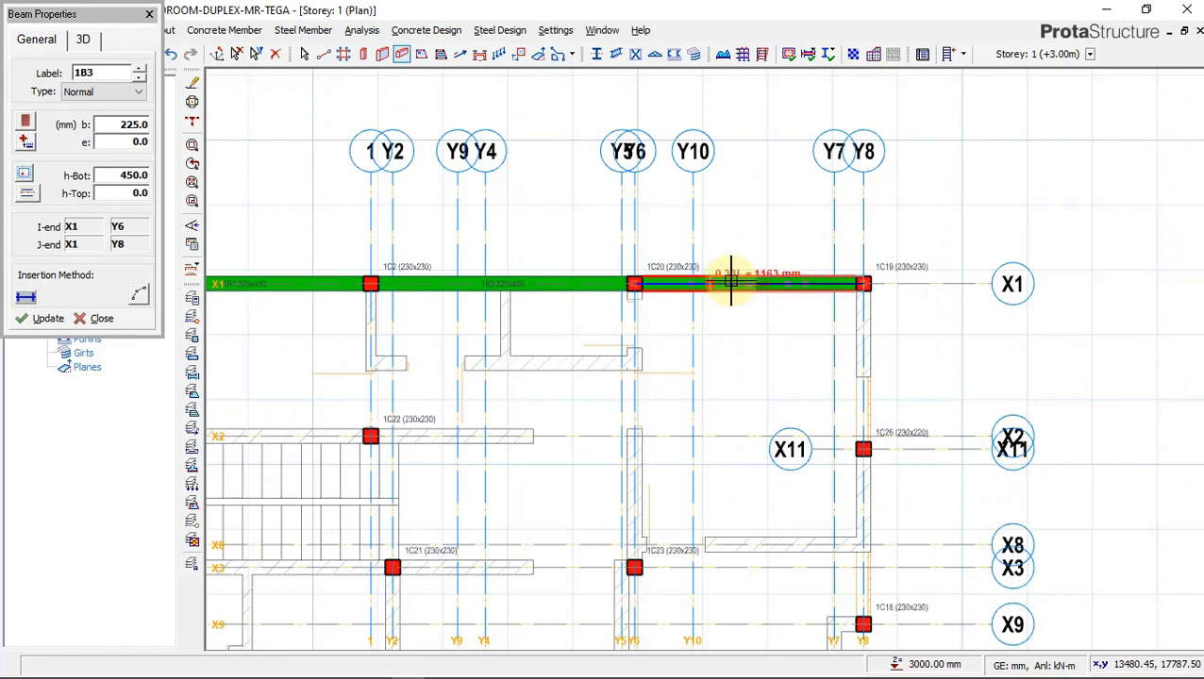
Continue the 225 x 450 mm beams down axis Y8 from column 1C19 through column 1C26 to column 1C18
{"action": "scroll", "coordinate": [732, 167], "scroll_direction": "down", "scroll_amount": 3}
{"action": "scroll", "coordinate": [793, 245], "scroll_direction": "up", "scroll_amount": 2}
{"action": "scroll", "coordinate": [781, 313], "scroll_direction": "up", "scroll_amount": 3}
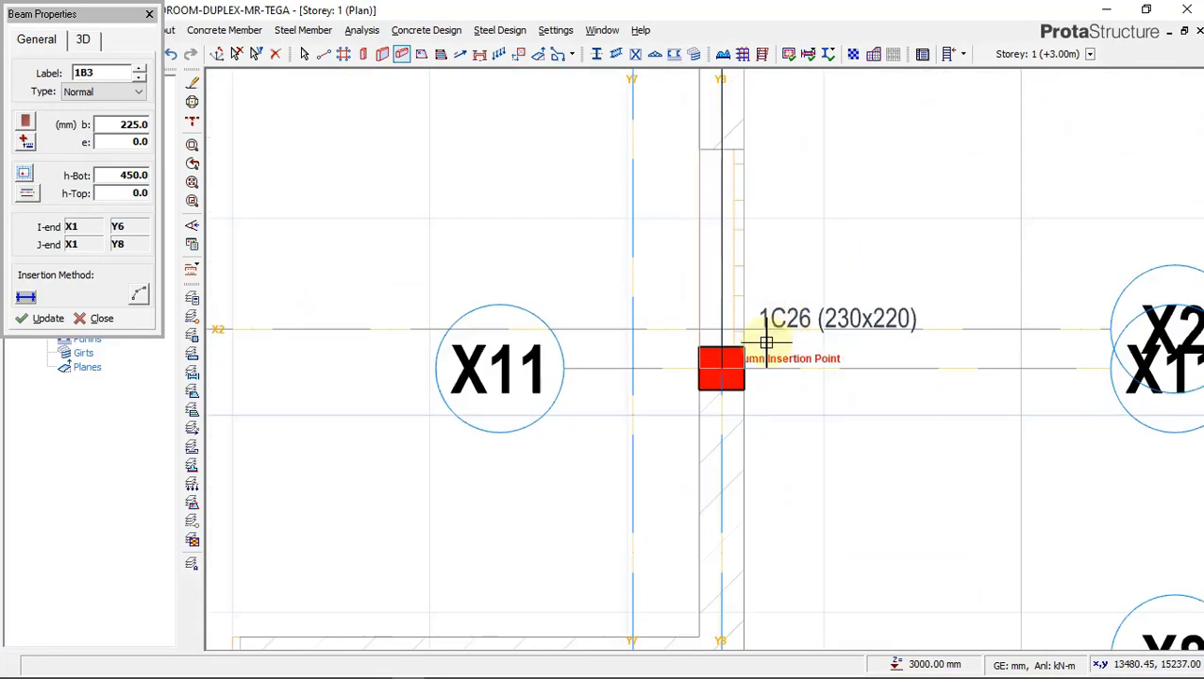
{"action": "left_click", "coordinate": [727, 368]}
{"action": "scroll", "coordinate": [752, 228], "scroll_direction": "down", "scroll_amount": 3}
{"action": "scroll", "coordinate": [731, 399], "scroll_direction": "up", "scroll_amount": 3}
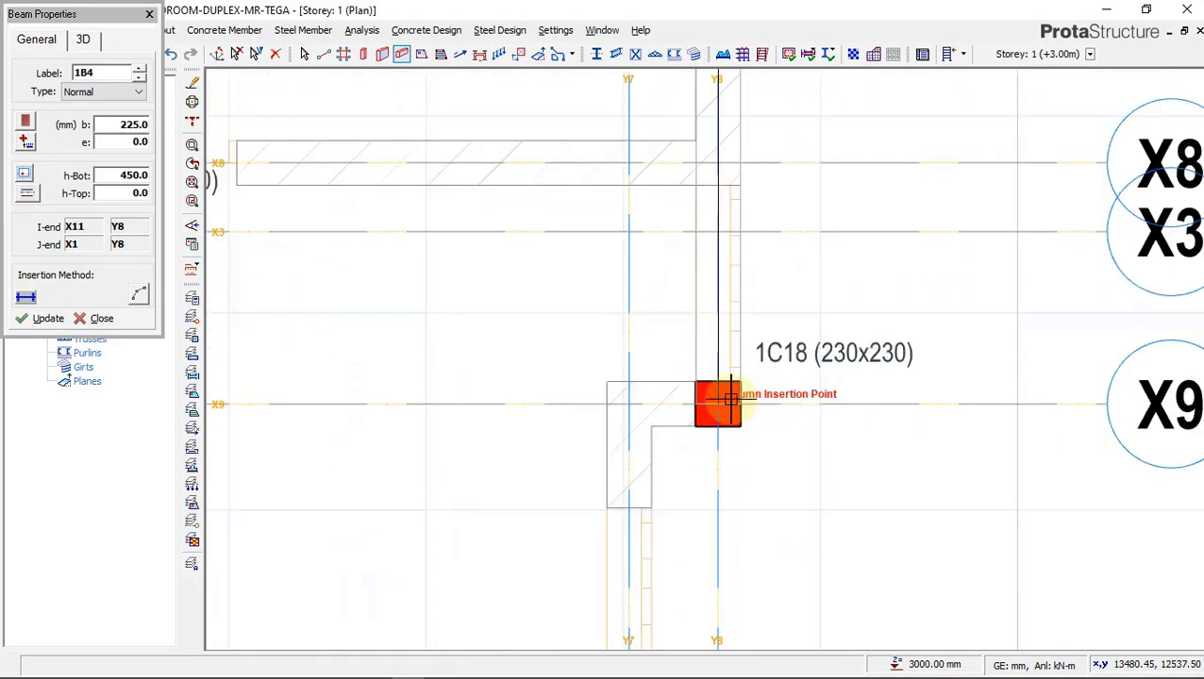
{"action": "left_click", "coordinate": [719, 403]}
{"action": "scroll", "coordinate": [783, 331], "scroll_direction": "down", "scroll_amount": 3}
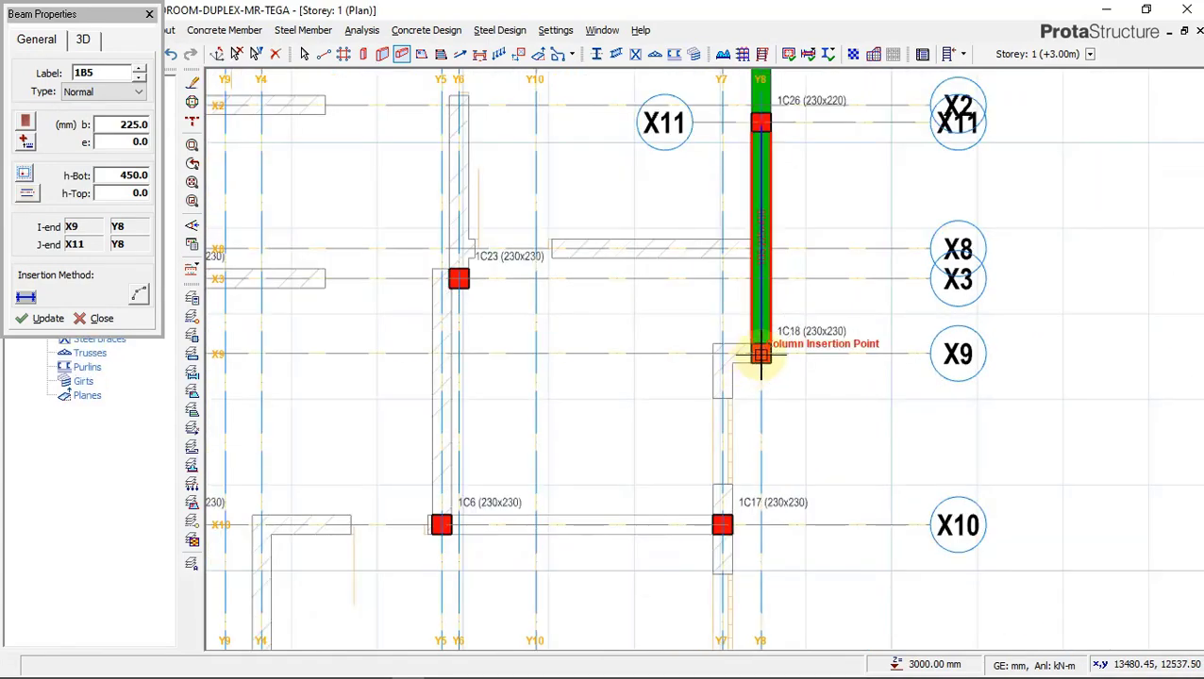
Switch to AutoCAD to examine the wall corner beside the Dining room's column, and return to ProtaStructure
{"action": "scroll", "coordinate": [803, 332], "scroll_direction": "down", "scroll_amount": 3}
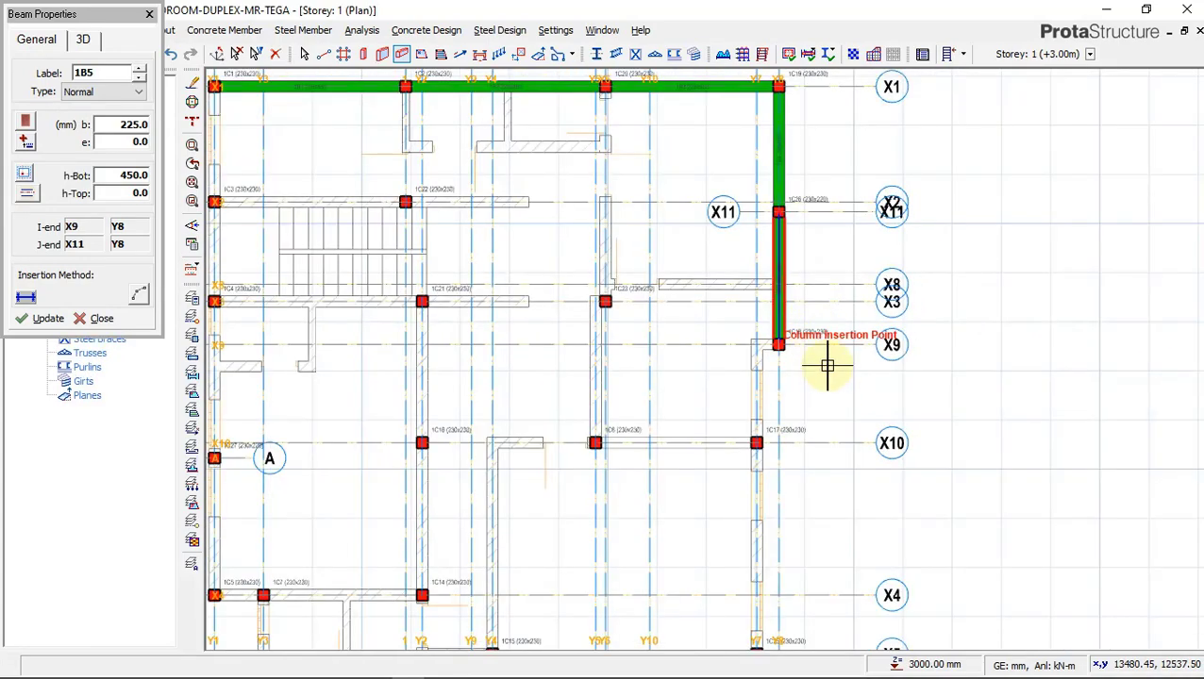
{"action": "scroll", "coordinate": [807, 340], "scroll_direction": "down", "scroll_amount": 1}
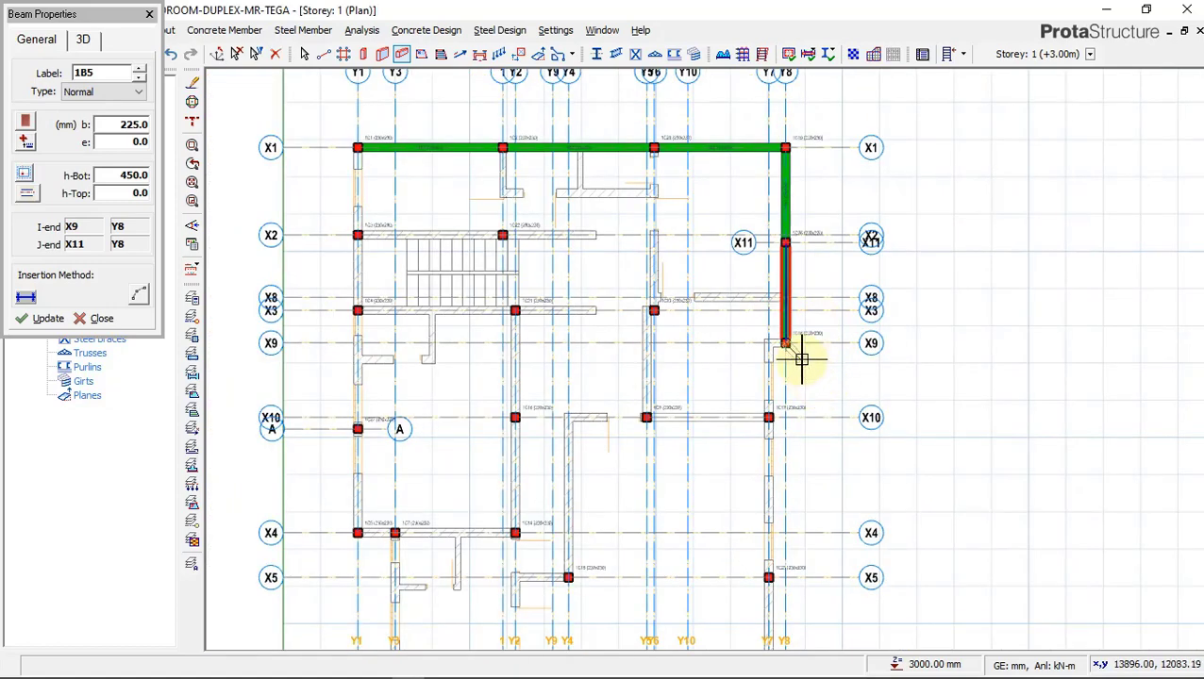
{"action": "scroll", "coordinate": [801, 360], "scroll_direction": "up", "scroll_amount": 2}
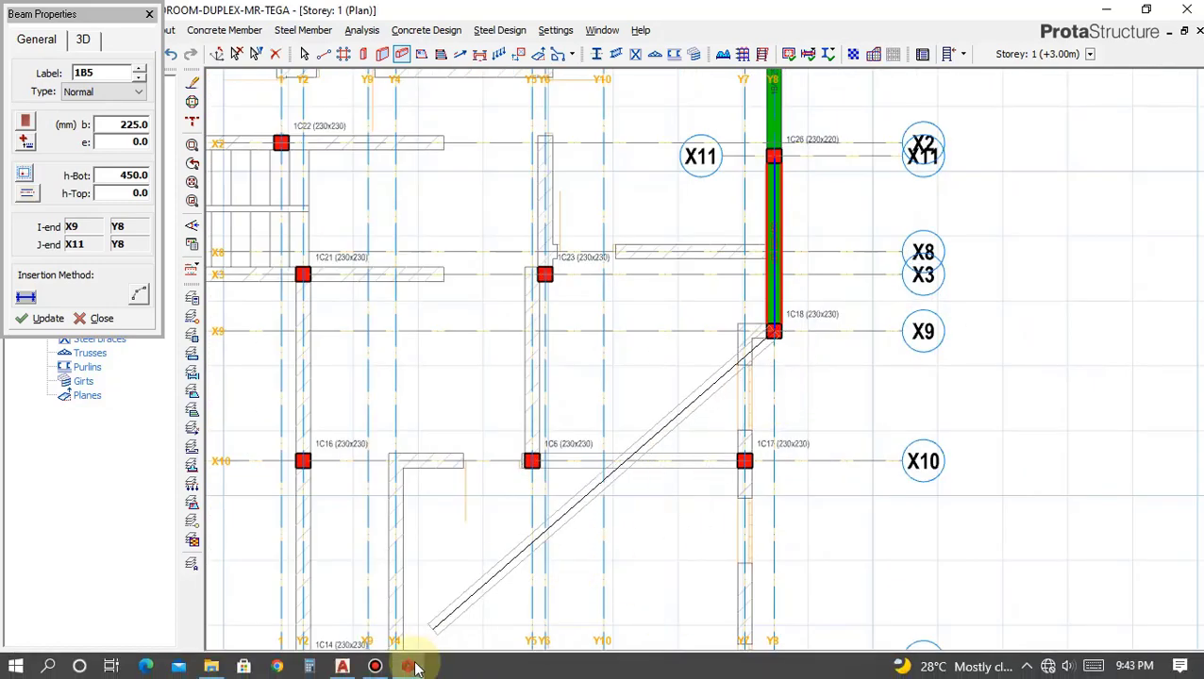
{"action": "left_click", "coordinate": [343, 666]}
{"action": "scroll", "coordinate": [652, 250], "scroll_direction": "up", "scroll_amount": 5}
{"action": "scroll", "coordinate": [492, 424], "scroll_direction": "up", "scroll_amount": 6}
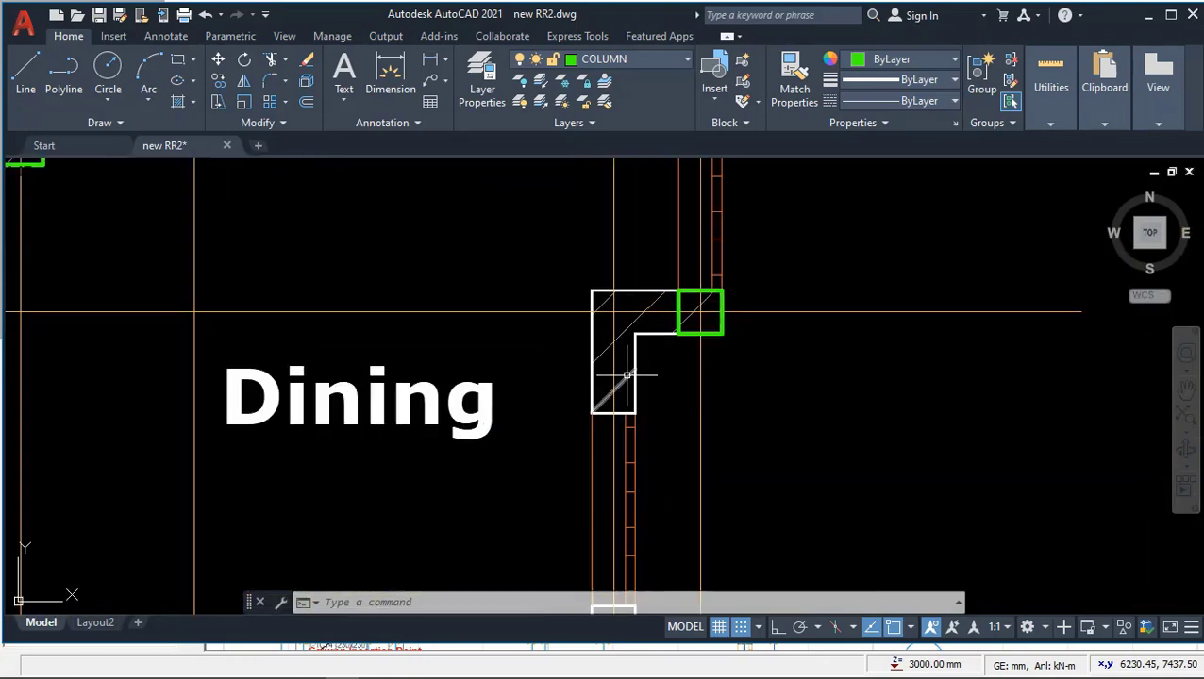
{"action": "scroll", "coordinate": [627, 376], "scroll_direction": "down", "scroll_amount": 2}
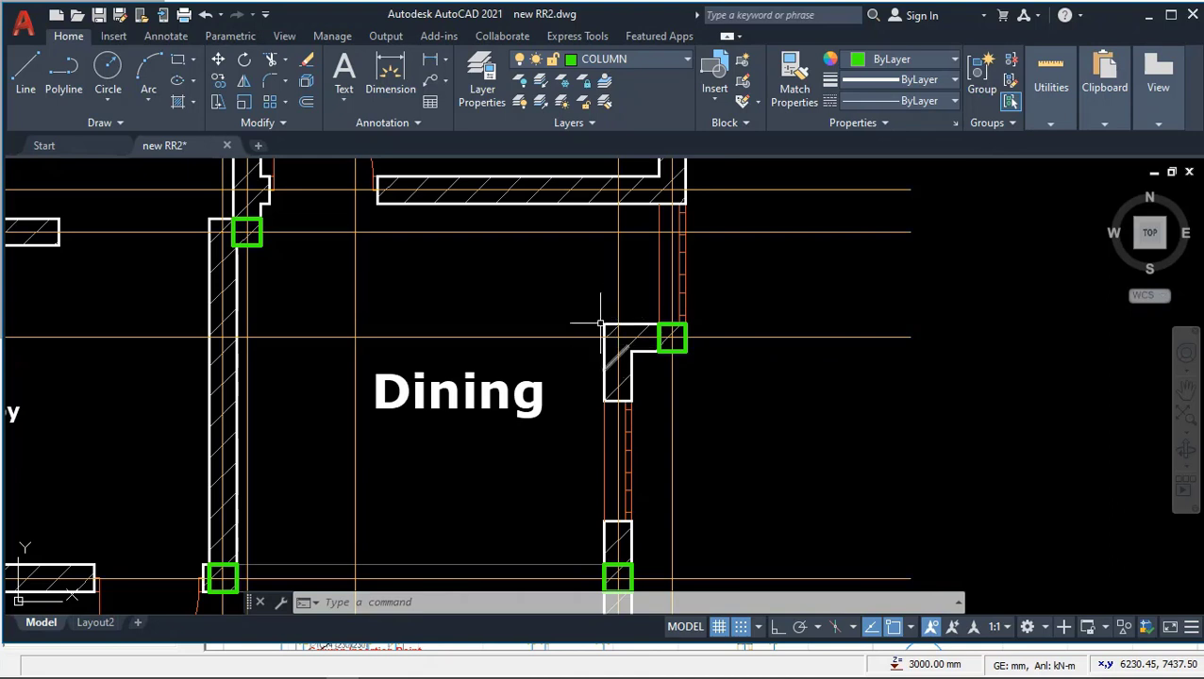
{"action": "mouse_move", "coordinate": [353, 651]}
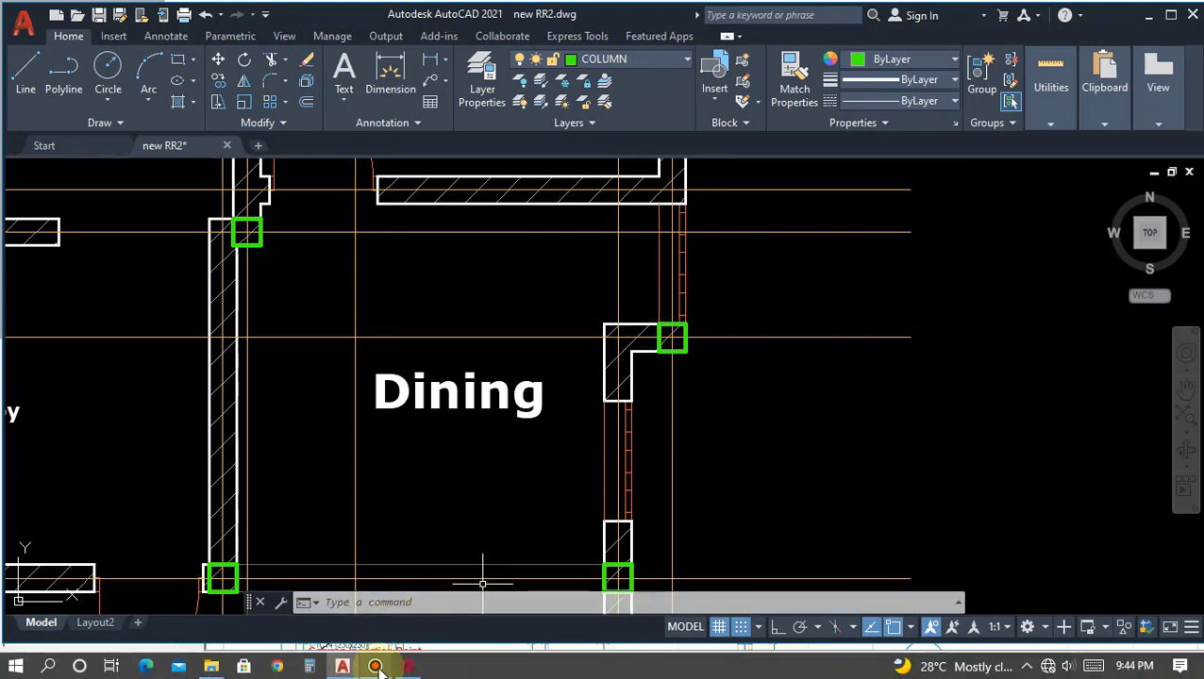
{"action": "mouse_move", "coordinate": [410, 670]}
{"action": "left_click", "coordinate": [453, 590]}
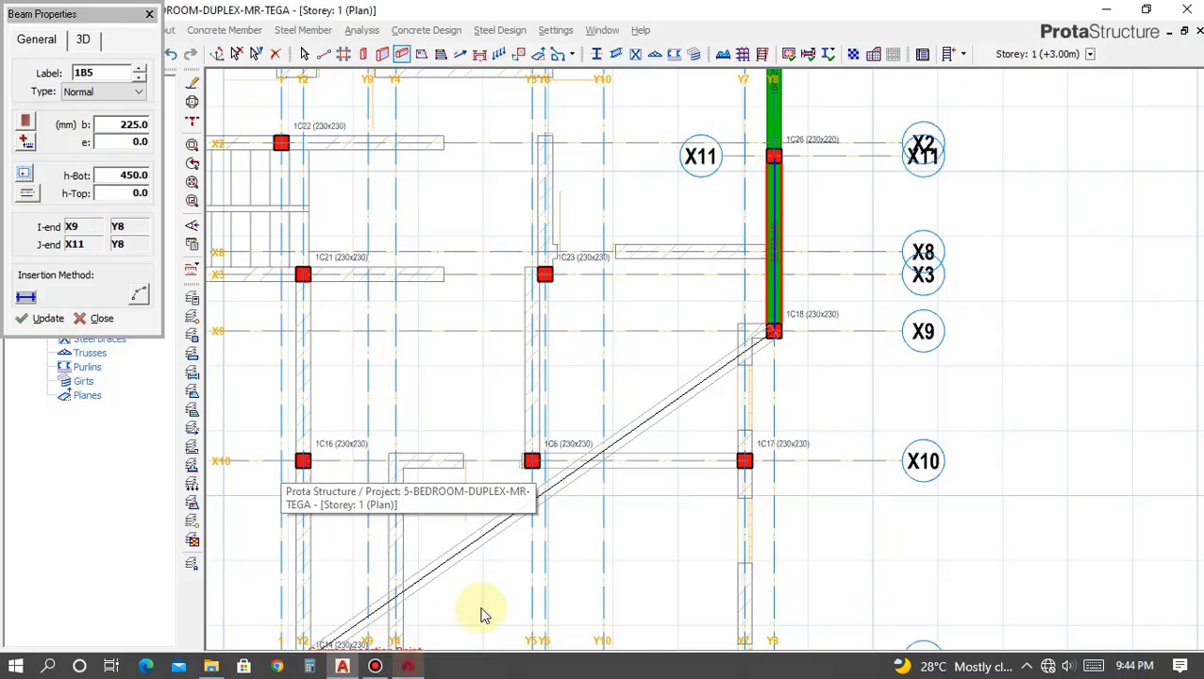
Cancel the pending beam from column 1C18 and exit beam insertion
{"action": "scroll", "coordinate": [755, 319], "scroll_direction": "up", "scroll_amount": 5}
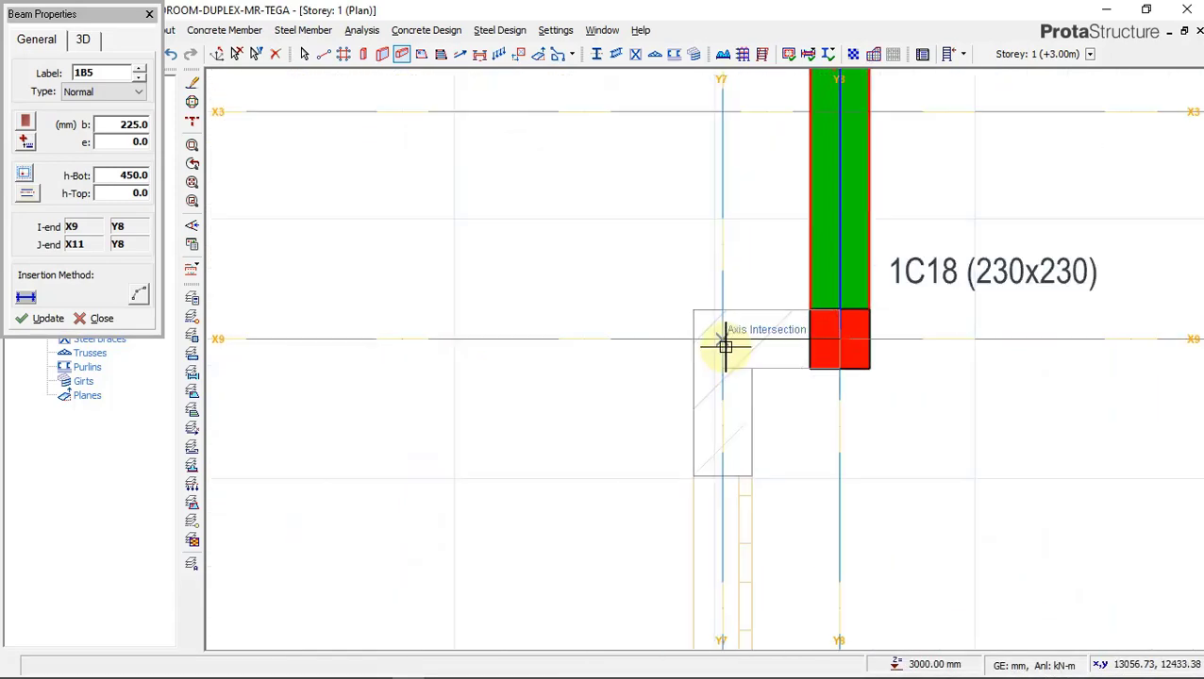
{"action": "left_click", "coordinate": [812, 296]}
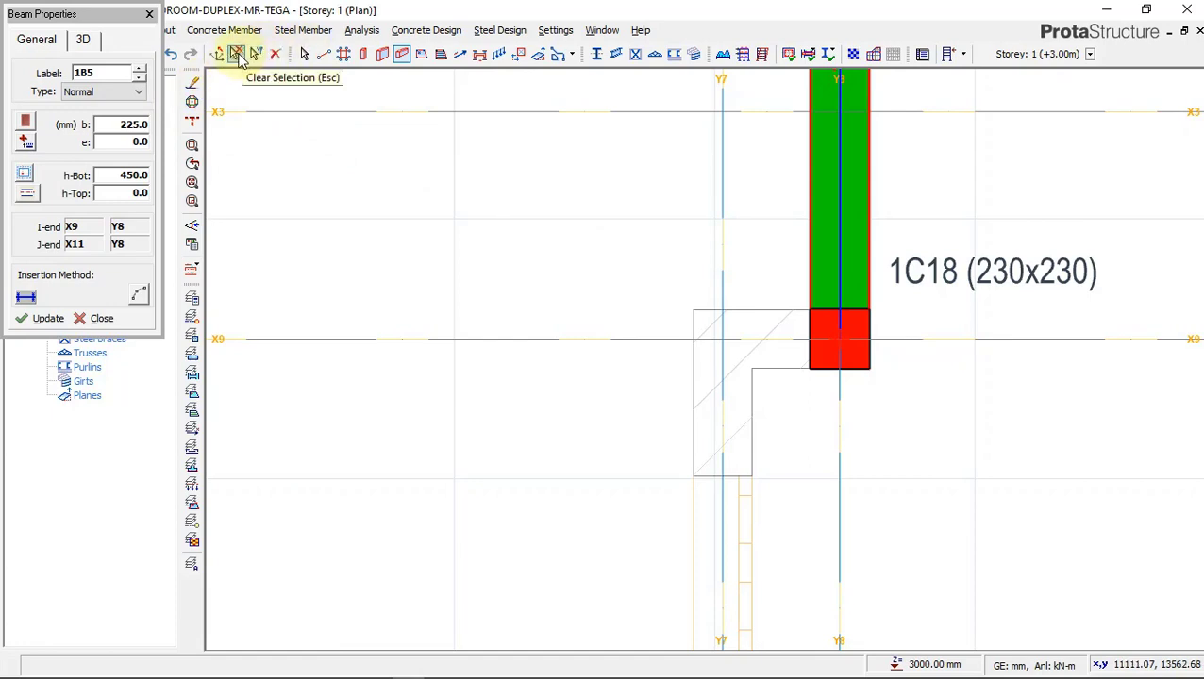
{"action": "key", "text": "Escape"}
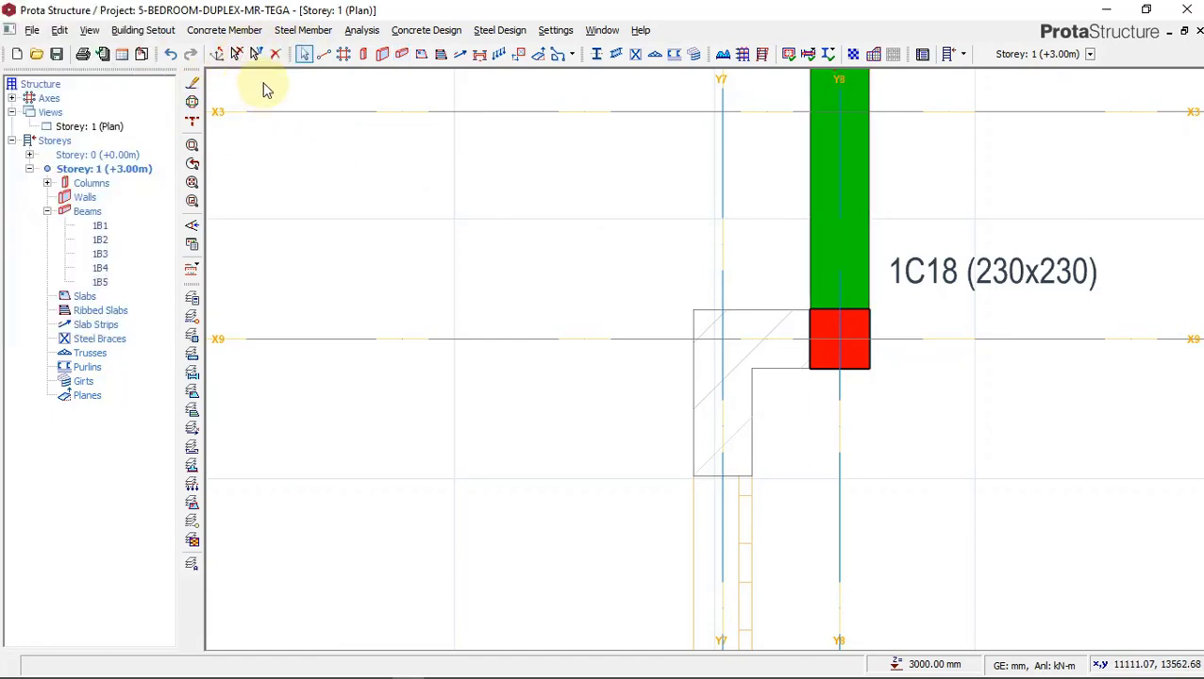
Place a 225 x 225 mm column at the intersection of axes X9 and Y7, and exit column insertion
{"action": "left_click", "coordinate": [364, 55]}
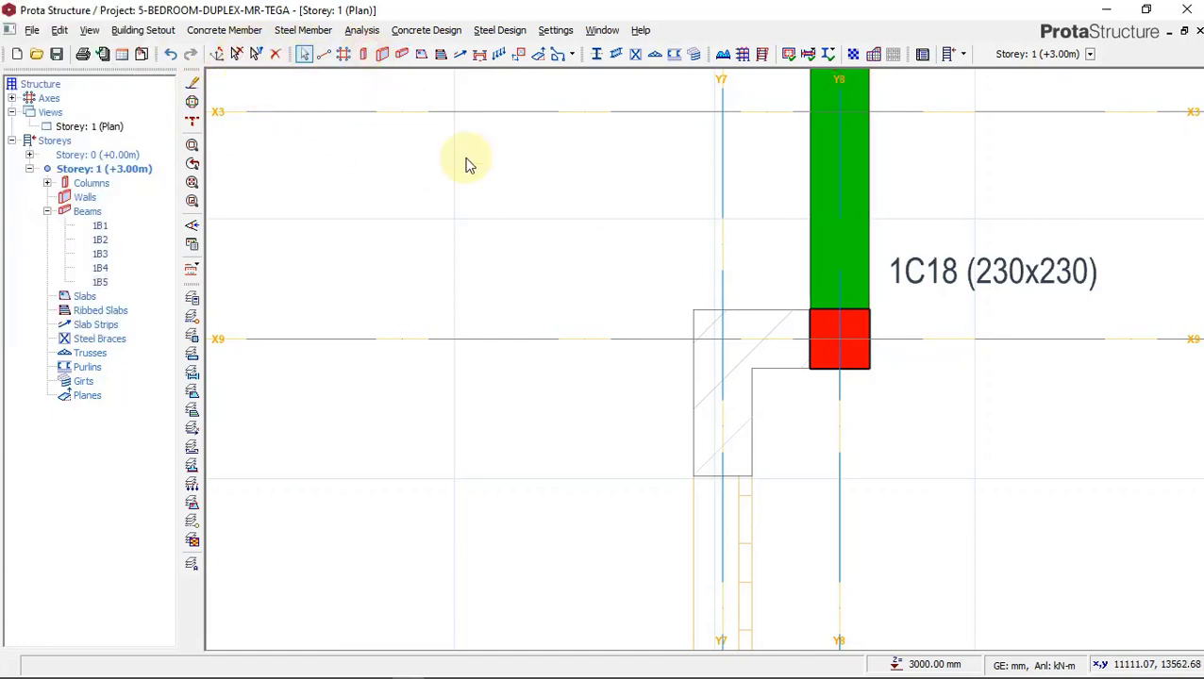
{"action": "left_click", "coordinate": [724, 353]}
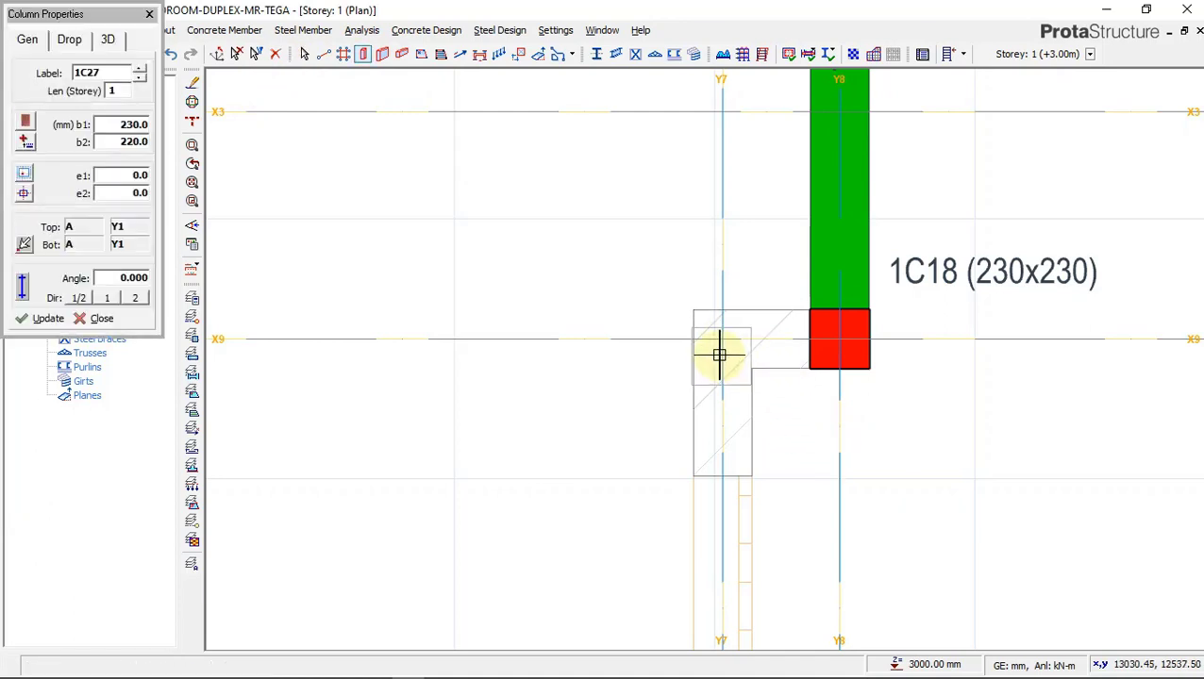
{"action": "double_click", "coordinate": [146, 126]}
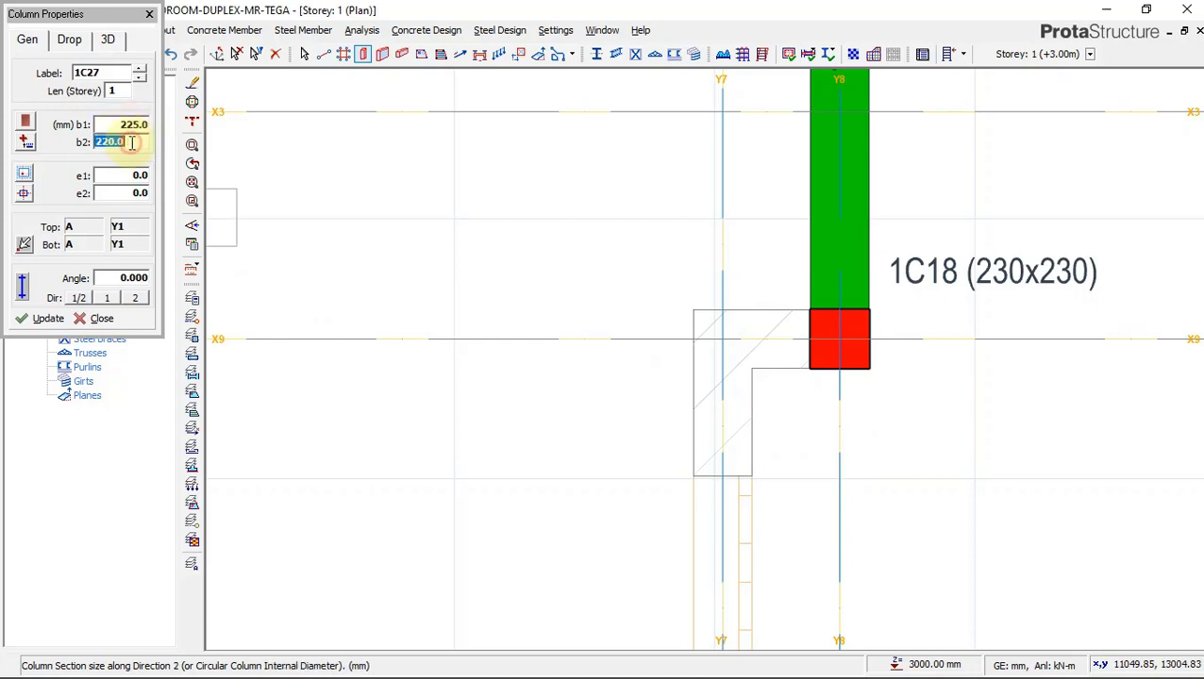
{"action": "left_click", "coordinate": [722, 336]}
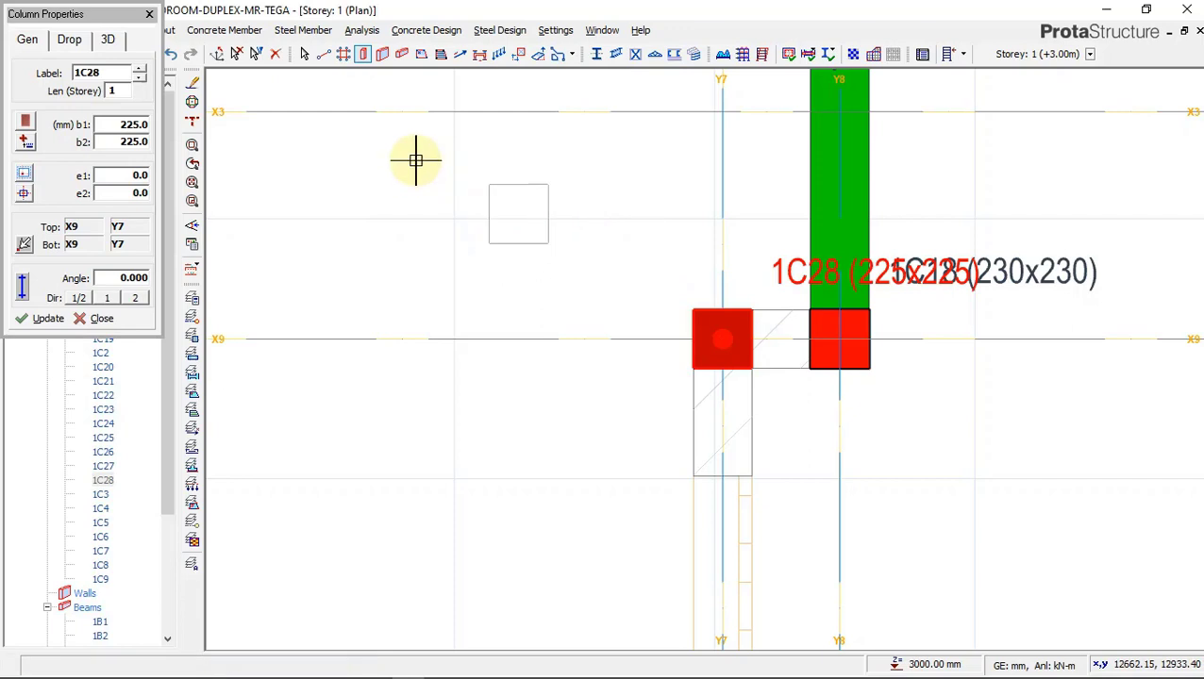
{"action": "key", "text": "Escape"}
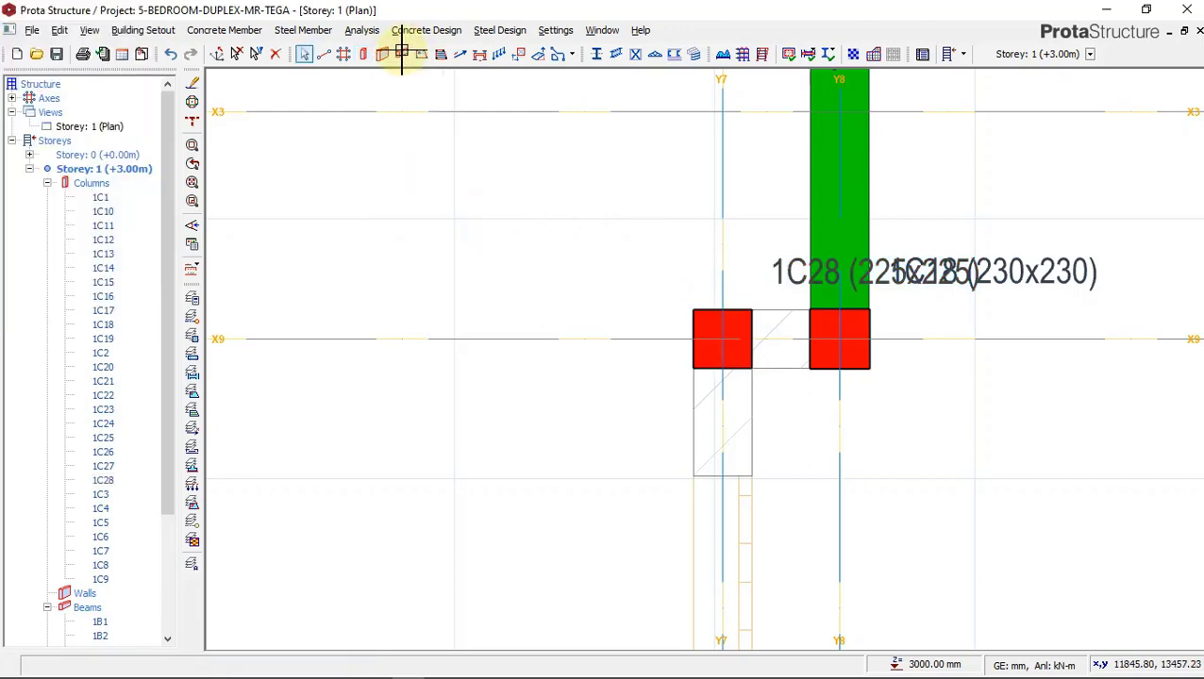
Insert 225 x 450 mm beams along axis X9 from column 1C18 to column 1C28, and down axis Y7 to column 1C17
{"action": "left_click", "coordinate": [404, 56]}
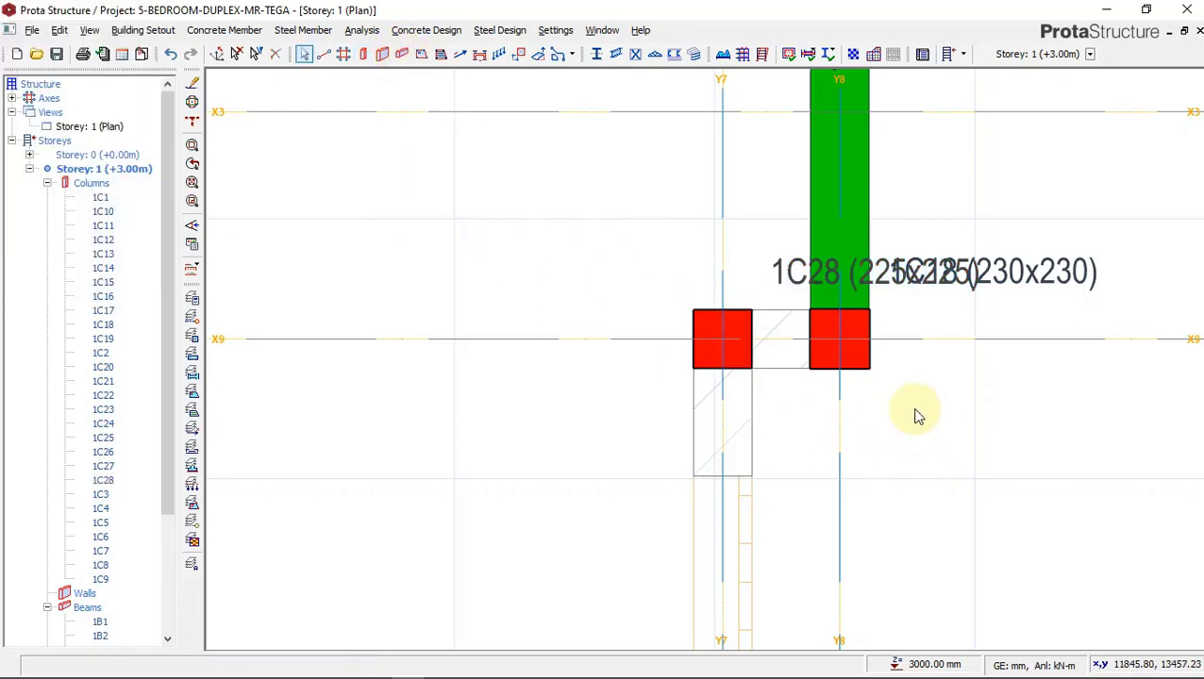
{"action": "left_click", "coordinate": [839, 341]}
{"action": "left_click", "coordinate": [724, 341]}
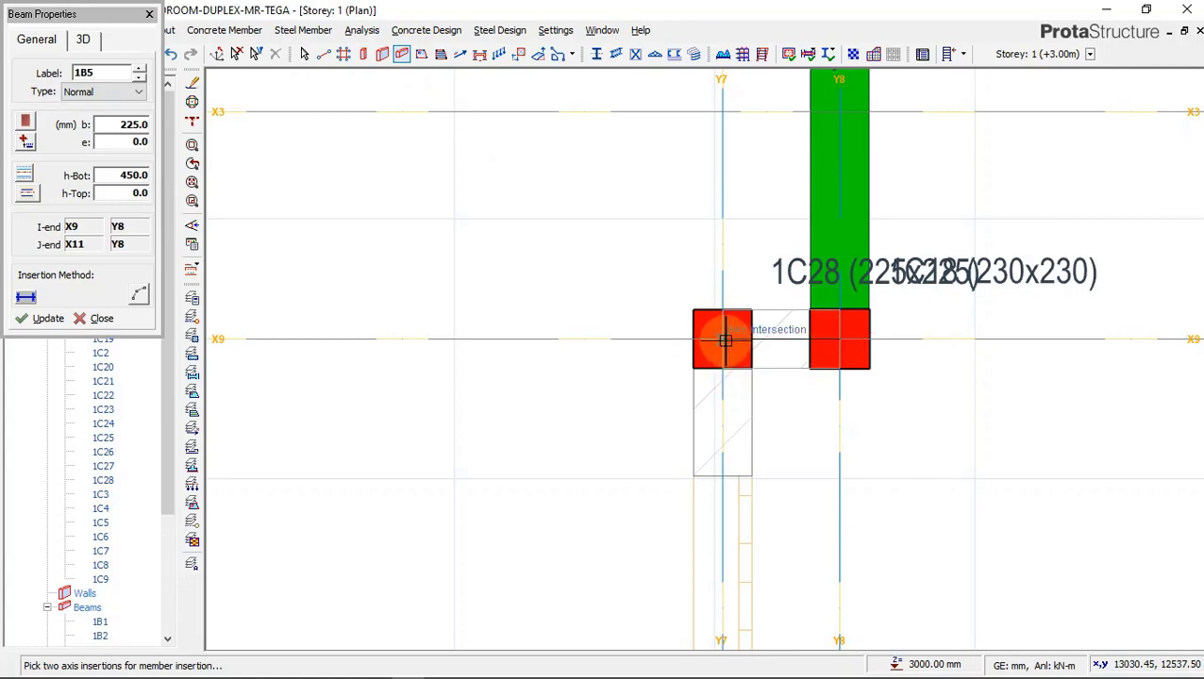
{"action": "scroll", "coordinate": [725, 221], "scroll_direction": "down", "scroll_amount": 3}
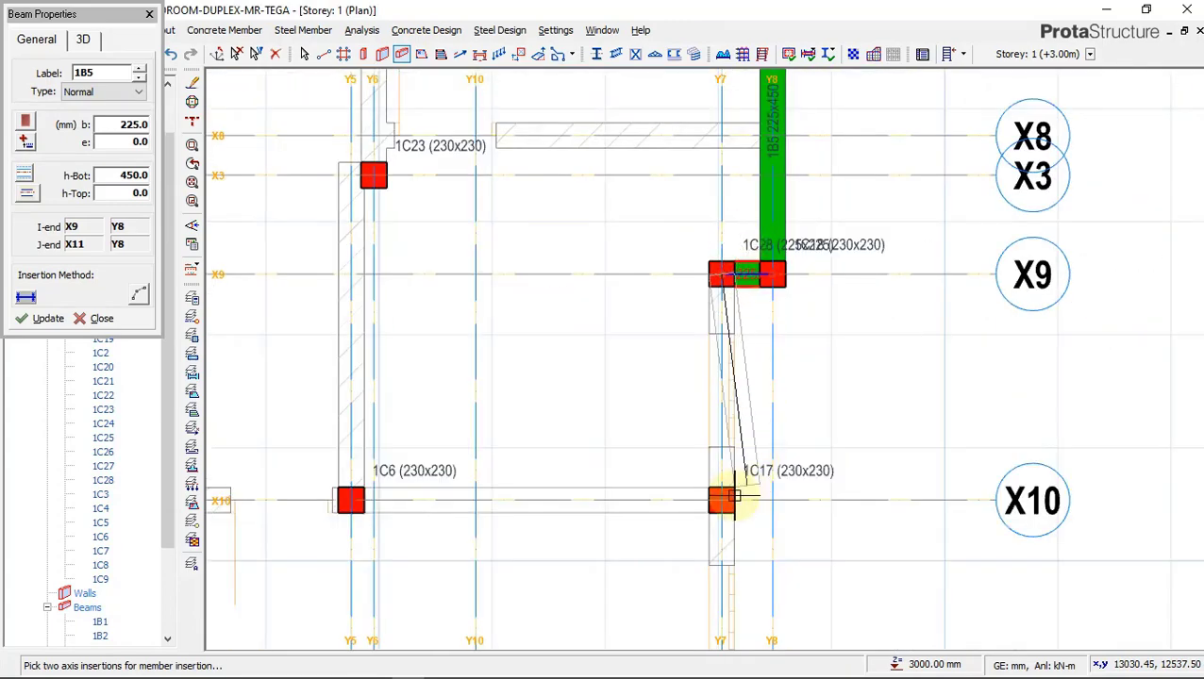
{"action": "left_click", "coordinate": [724, 501]}
Continue the 225 x 450 mm beams down axis Y7 from column 1C17 through column 1C25 to column 1C13
{"action": "scroll", "coordinate": [747, 480], "scroll_direction": "down", "scroll_amount": 5}
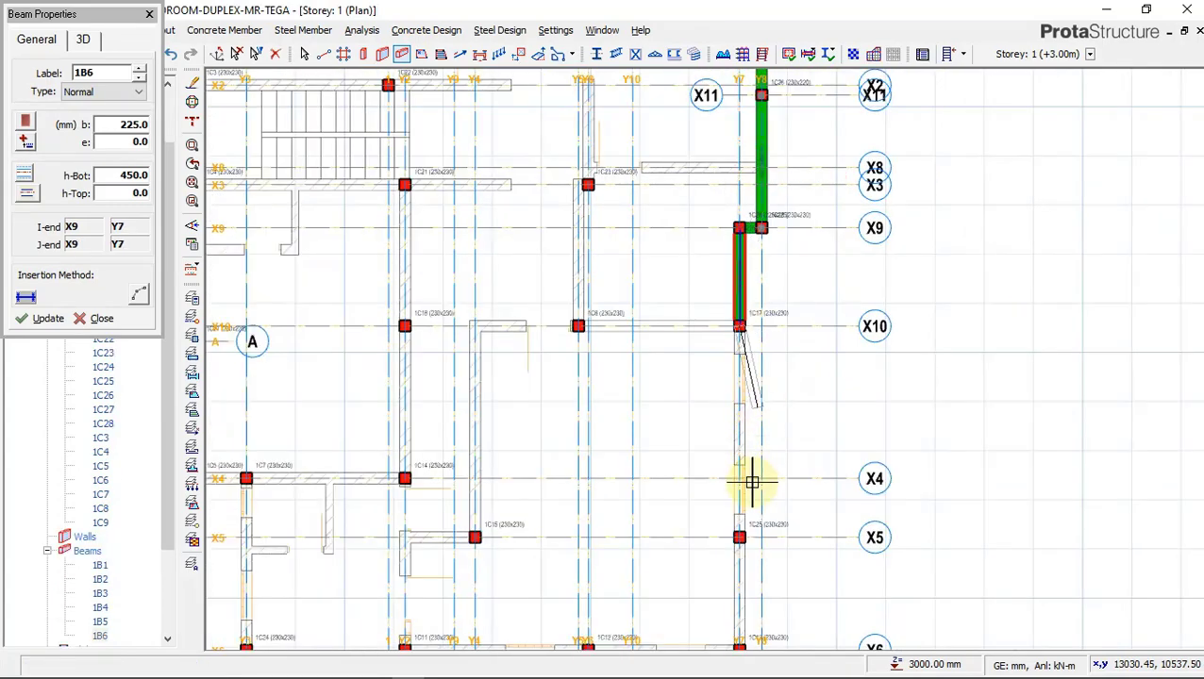
{"action": "scroll", "coordinate": [741, 525], "scroll_direction": "up", "scroll_amount": 3}
{"action": "left_click", "coordinate": [743, 546]}
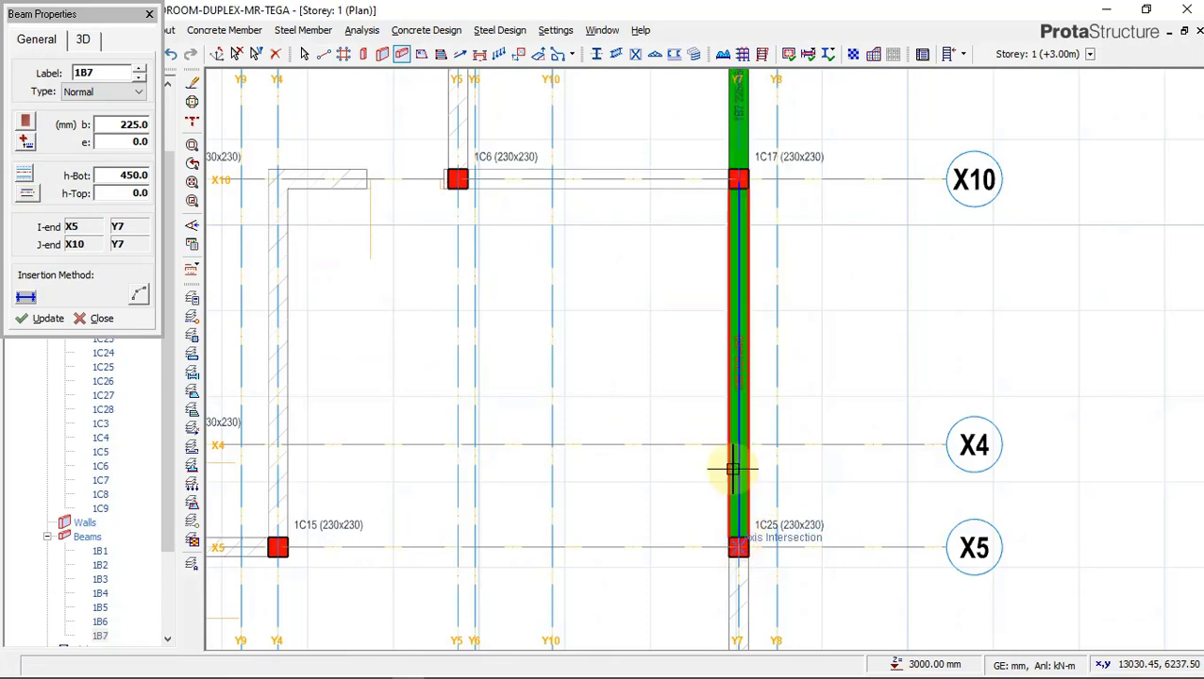
{"action": "scroll", "coordinate": [779, 376], "scroll_direction": "down", "scroll_amount": 4}
{"action": "scroll", "coordinate": [755, 463], "scroll_direction": "up", "scroll_amount": 4}
{"action": "left_click", "coordinate": [752, 443]}
{"action": "scroll", "coordinate": [753, 441], "scroll_direction": "up", "scroll_amount": 2}
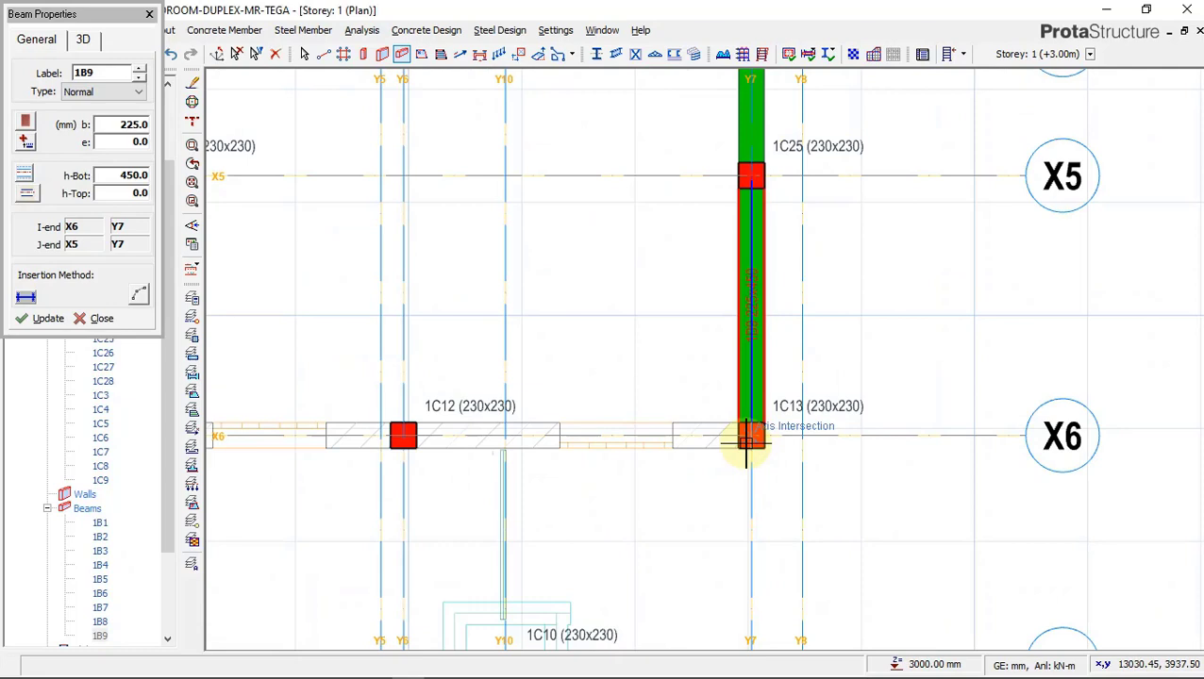
Continue the beams along axis X6 from column 1C13 through column 1C12 to column 1C11
{"action": "scroll", "coordinate": [750, 442], "scroll_direction": "down", "scroll_amount": 2}
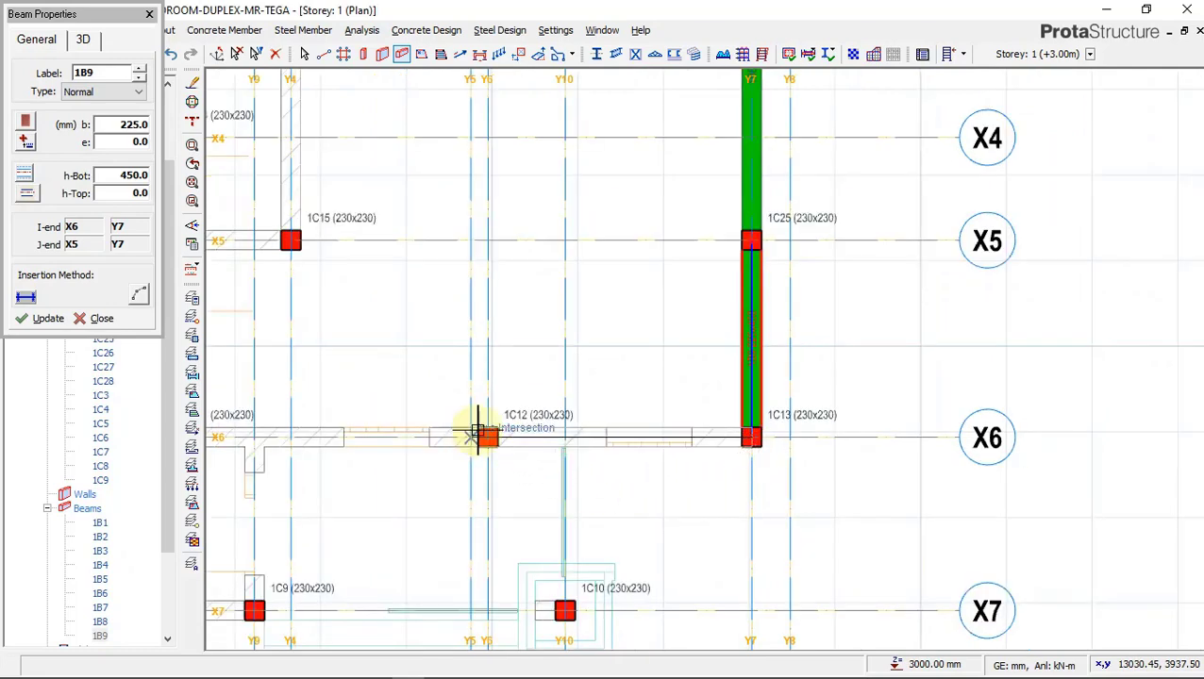
{"action": "scroll", "coordinate": [479, 362], "scroll_direction": "up", "scroll_amount": 2}
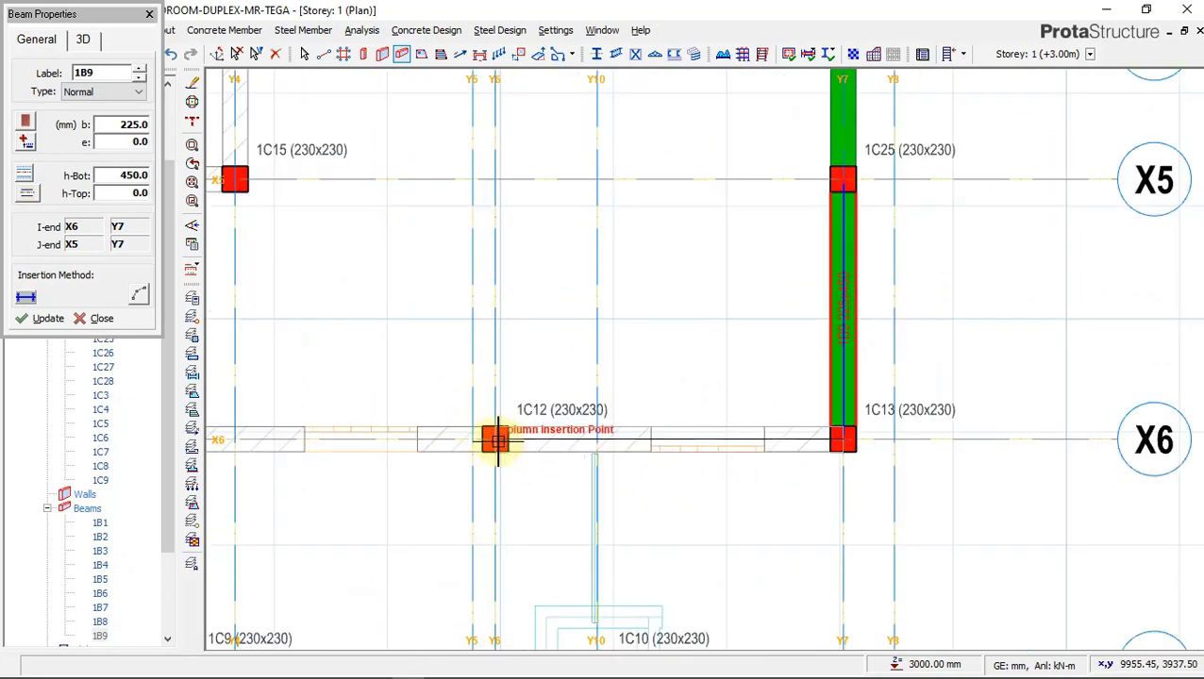
{"action": "left_click", "coordinate": [497, 442]}
{"action": "scroll", "coordinate": [812, 439], "scroll_direction": "down", "scroll_amount": 2}
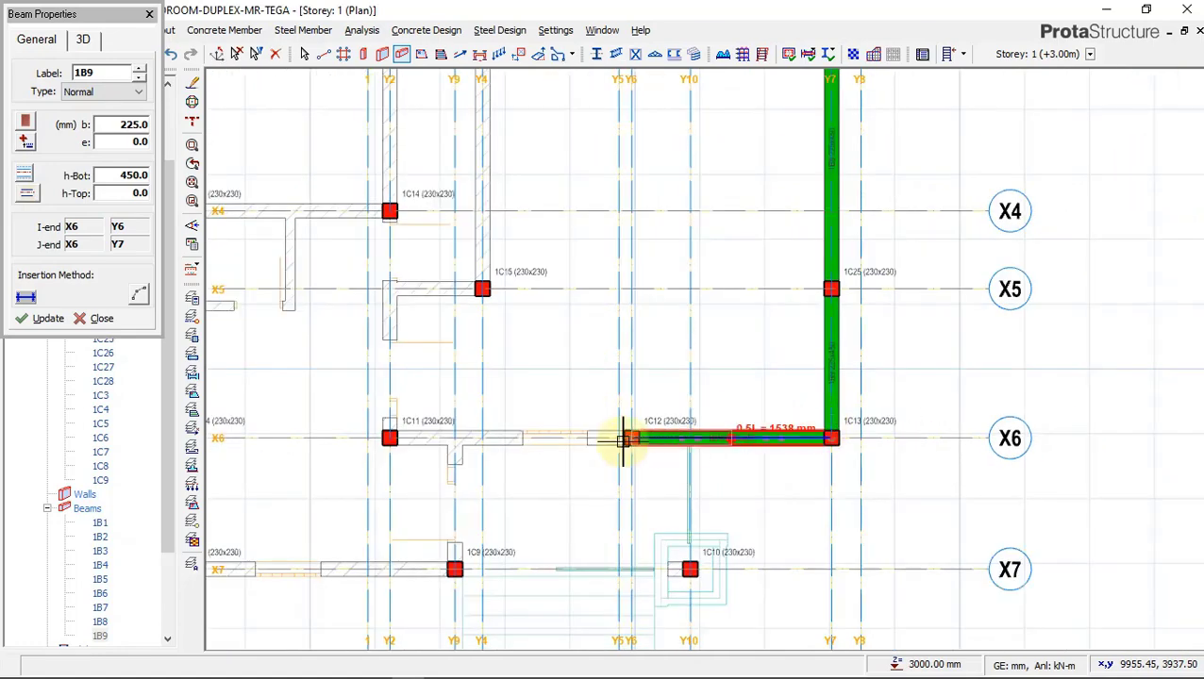
{"action": "scroll", "coordinate": [390, 431], "scroll_direction": "up", "scroll_amount": 2}
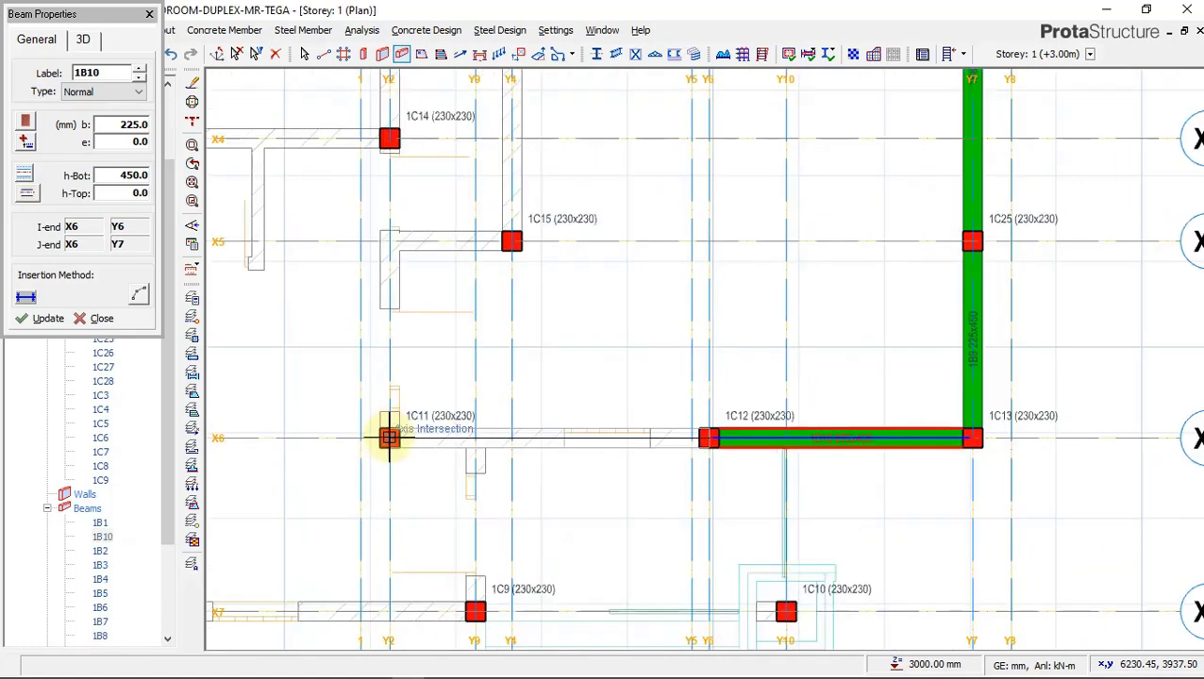
{"action": "left_click", "coordinate": [389, 438]}
{"action": "scroll", "coordinate": [613, 359], "scroll_direction": "down", "scroll_amount": 2}
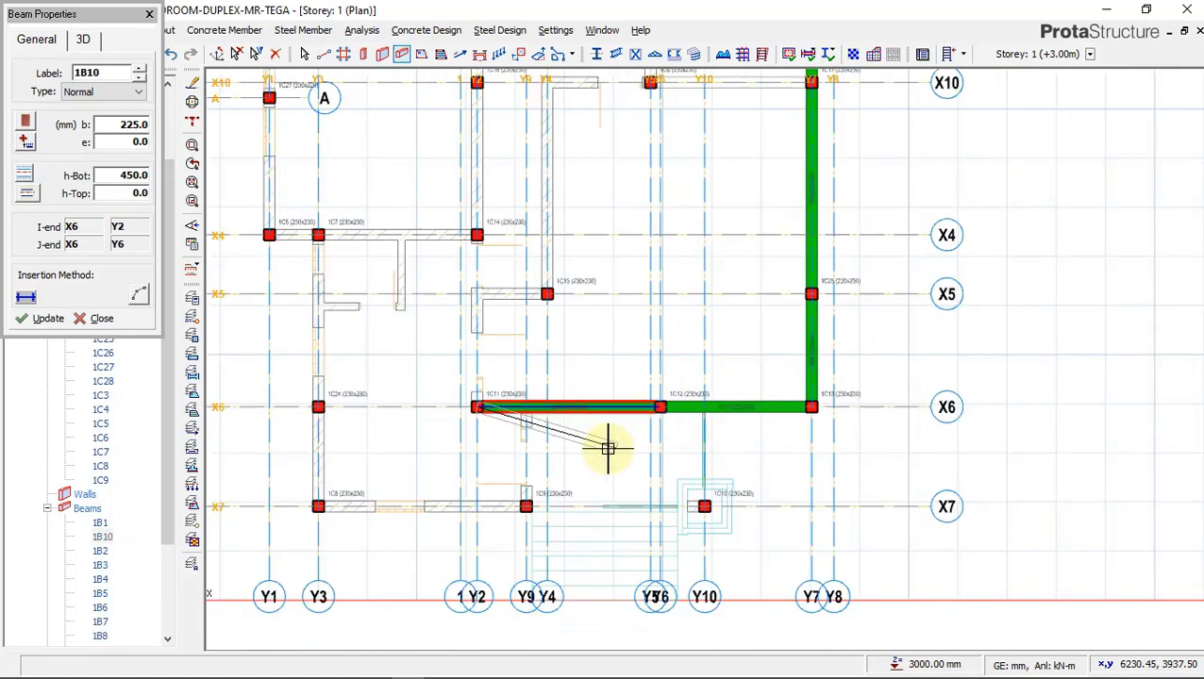
Insert a beam down axis Y9 from the axis X6 beam to column 1C9, and continue along axis X7 to column 1C8
{"action": "scroll", "coordinate": [591, 461], "scroll_direction": "down", "scroll_amount": 1}
{"action": "scroll", "coordinate": [577, 416], "scroll_direction": "up", "scroll_amount": 3}
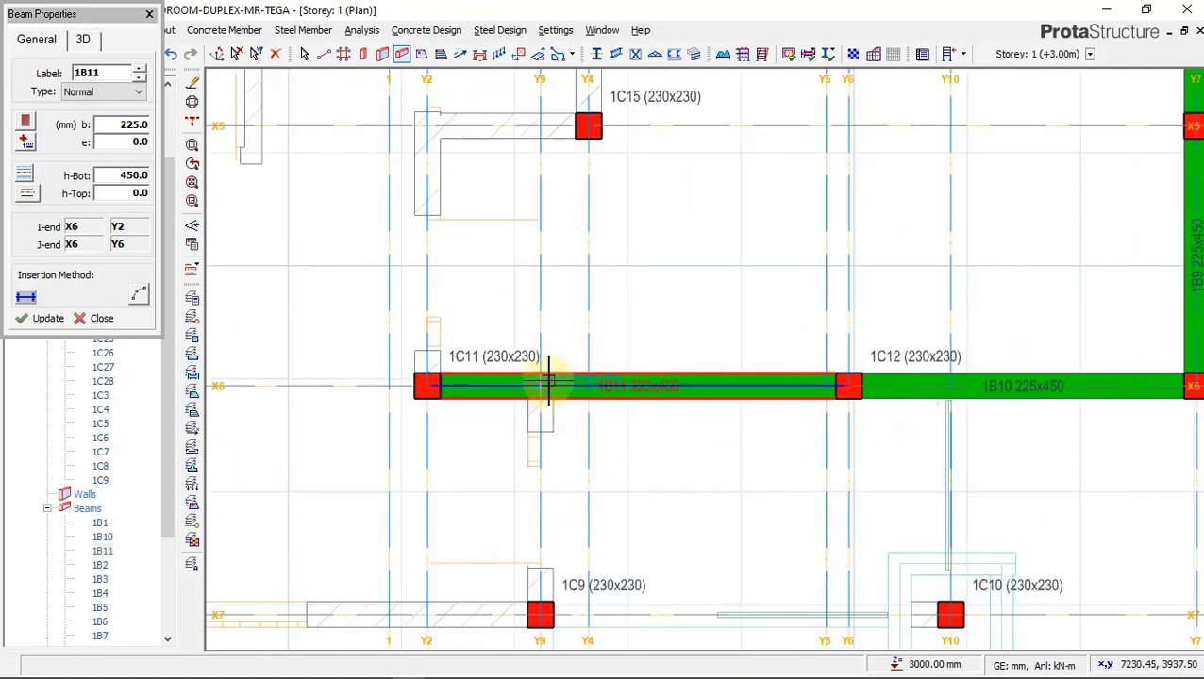
{"action": "scroll", "coordinate": [549, 385], "scroll_direction": "down", "scroll_amount": 1}
{"action": "left_click", "coordinate": [547, 557]}
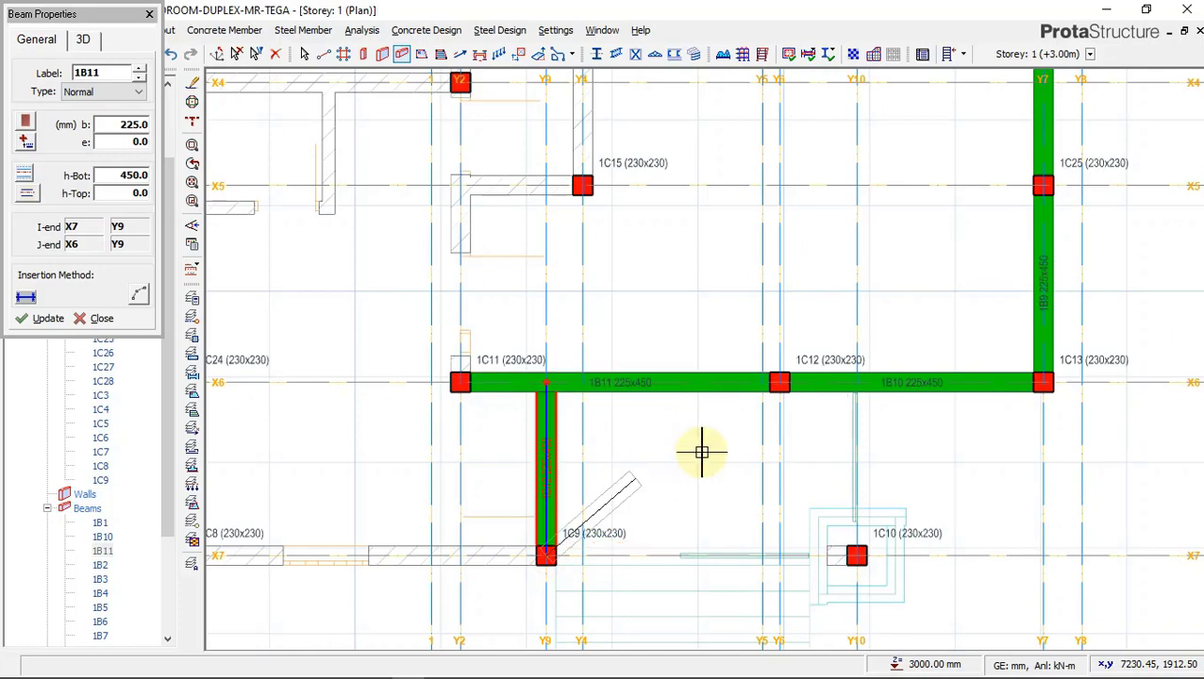
{"action": "scroll", "coordinate": [658, 510], "scroll_direction": "down", "scroll_amount": 3}
{"action": "scroll", "coordinate": [483, 503], "scroll_direction": "up", "scroll_amount": 4}
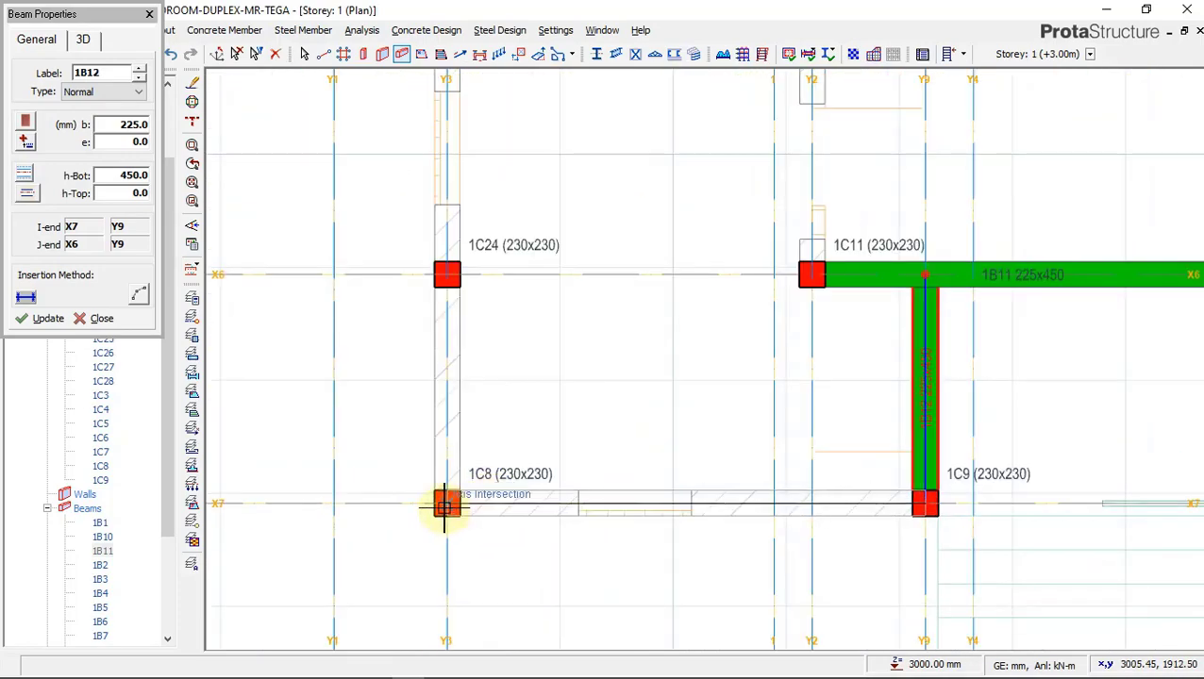
{"action": "left_click", "coordinate": [447, 508]}
Continue the beams up axis Y3 from column 1C8 through column 1C24 to column 1C7
{"action": "scroll", "coordinate": [447, 509], "scroll_direction": "down", "scroll_amount": 2}
{"action": "scroll", "coordinate": [450, 387], "scroll_direction": "up", "scroll_amount": 2}
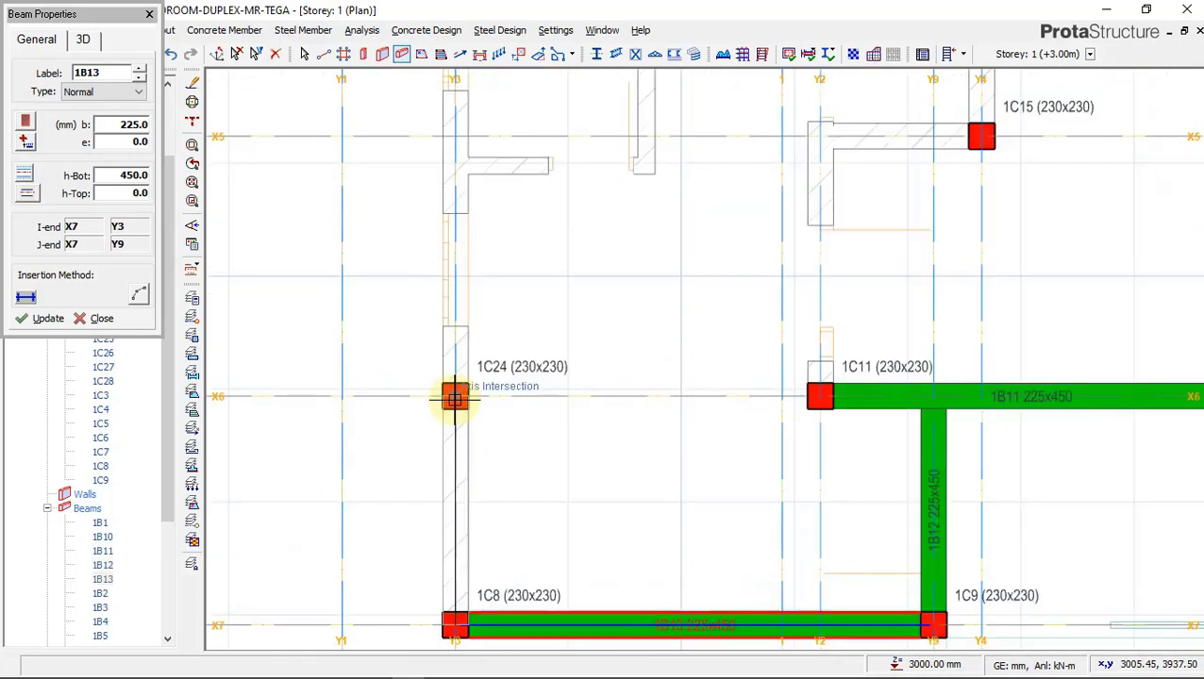
{"action": "left_click", "coordinate": [459, 398]}
{"action": "scroll", "coordinate": [462, 392], "scroll_direction": "down", "scroll_amount": 3}
{"action": "scroll", "coordinate": [477, 307], "scroll_direction": "up", "scroll_amount": 3}
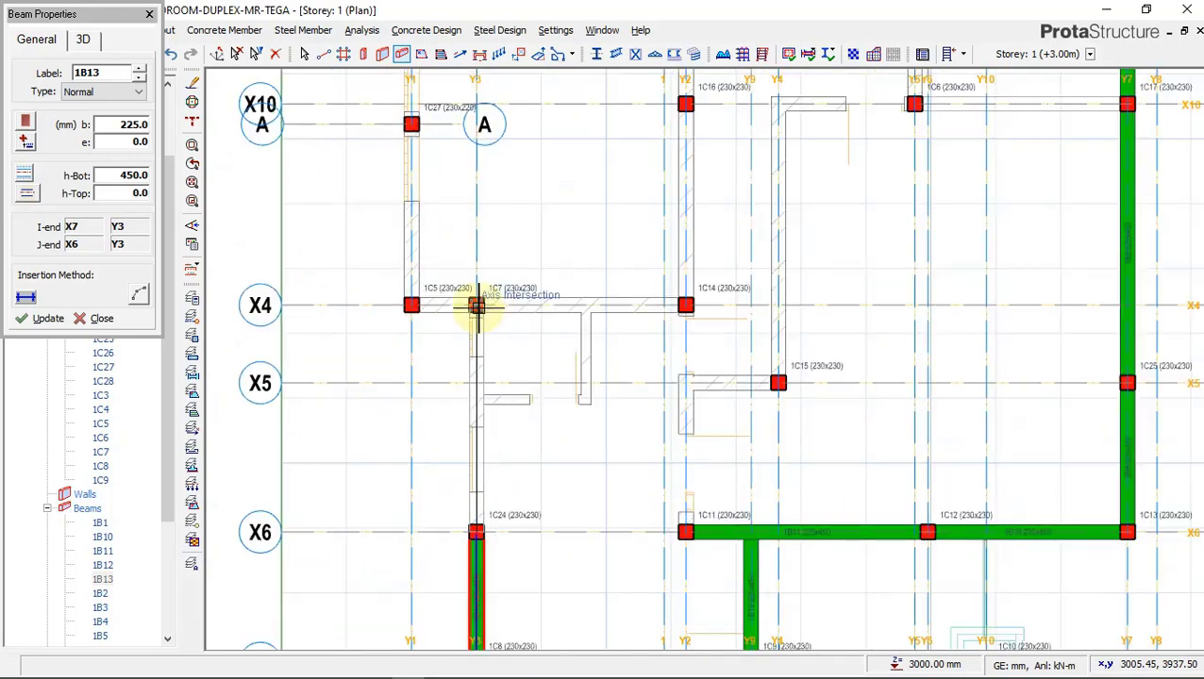
{"action": "left_click", "coordinate": [479, 319]}
Continue the beams along axis X4 from column 1C7 to column 1C5, and up axis Y1 to column 1C1
{"action": "scroll", "coordinate": [566, 312], "scroll_direction": "down", "scroll_amount": 3}
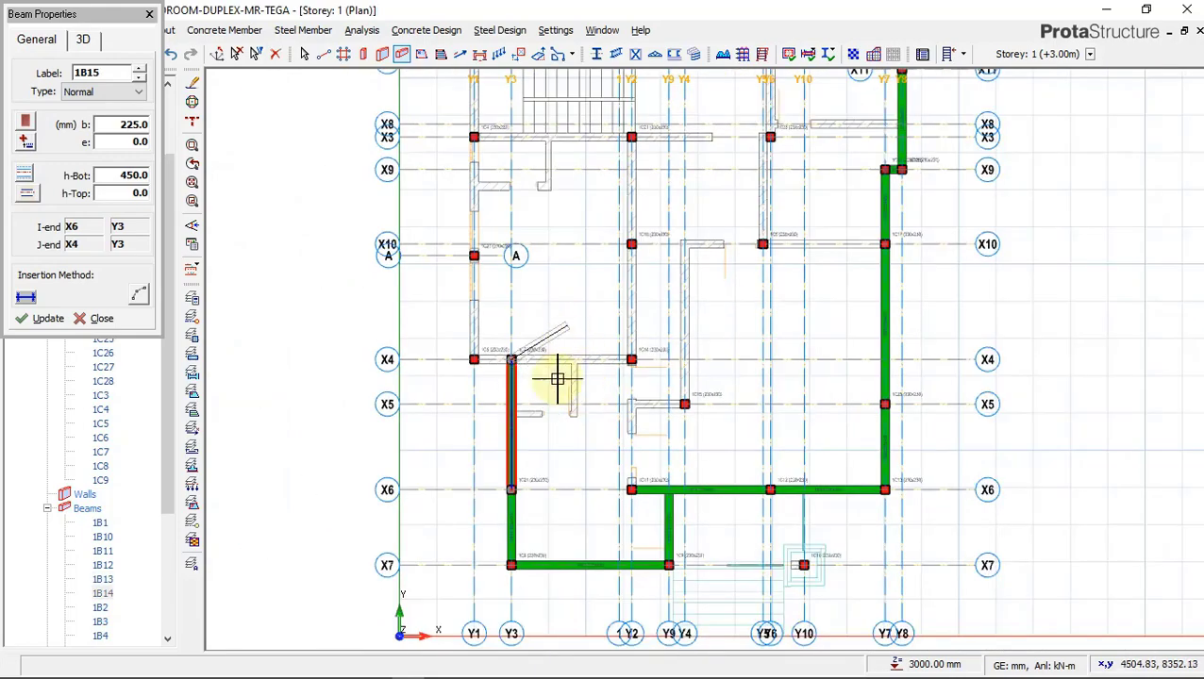
{"action": "scroll", "coordinate": [470, 472], "scroll_direction": "up", "scroll_amount": 3}
{"action": "left_click", "coordinate": [425, 461]}
{"action": "scroll", "coordinate": [495, 463], "scroll_direction": "down", "scroll_amount": 3}
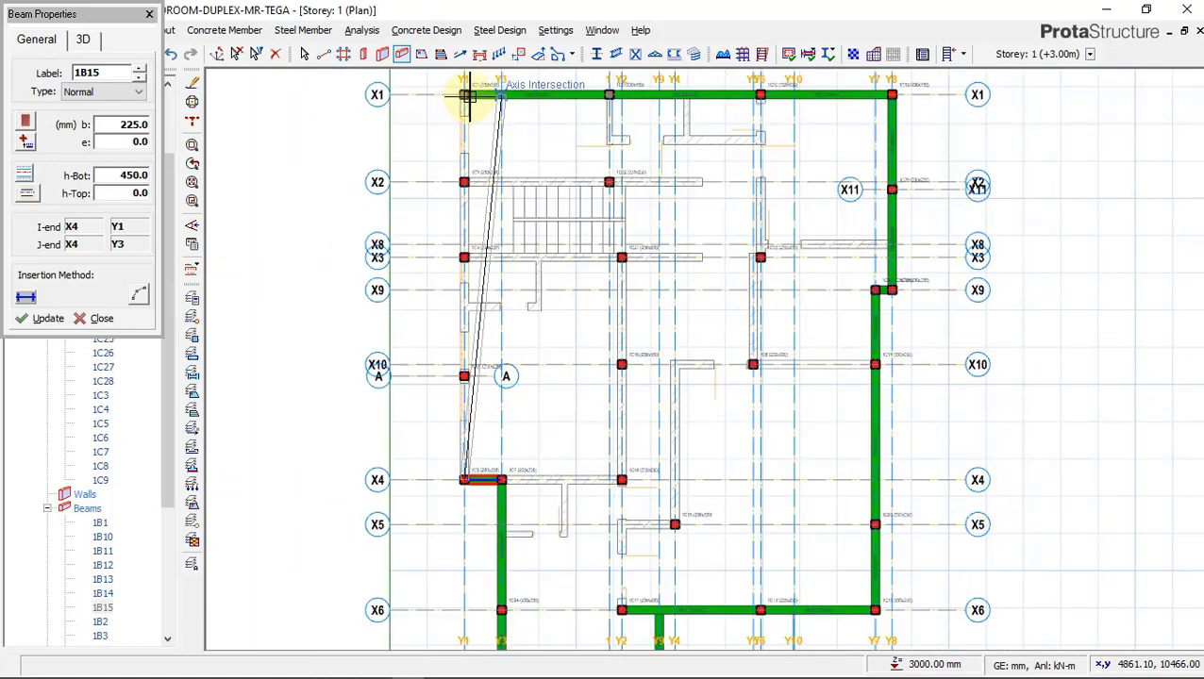
{"action": "left_click", "coordinate": [465, 95]}
{"action": "scroll", "coordinate": [465, 95], "scroll_direction": "up", "scroll_amount": 2}
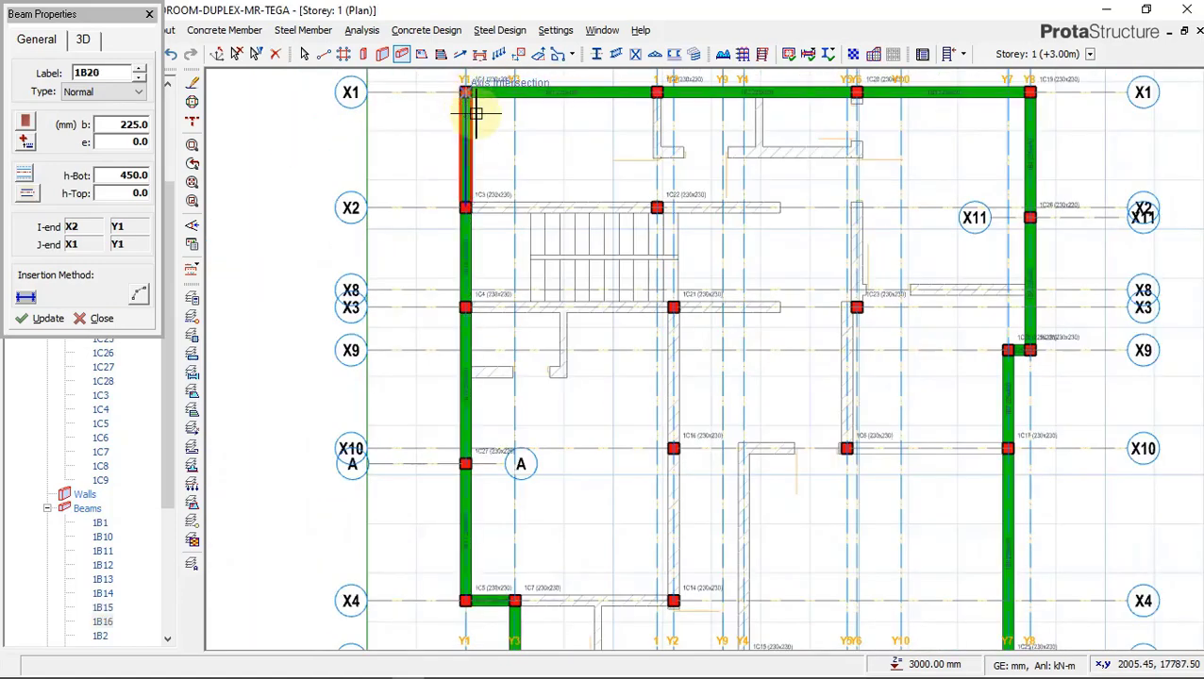
Insert a 225 x 450 mm beam along axis X4 from column 1C7 to column 1C14
{"action": "scroll", "coordinate": [538, 219], "scroll_direction": "down", "scroll_amount": 3}
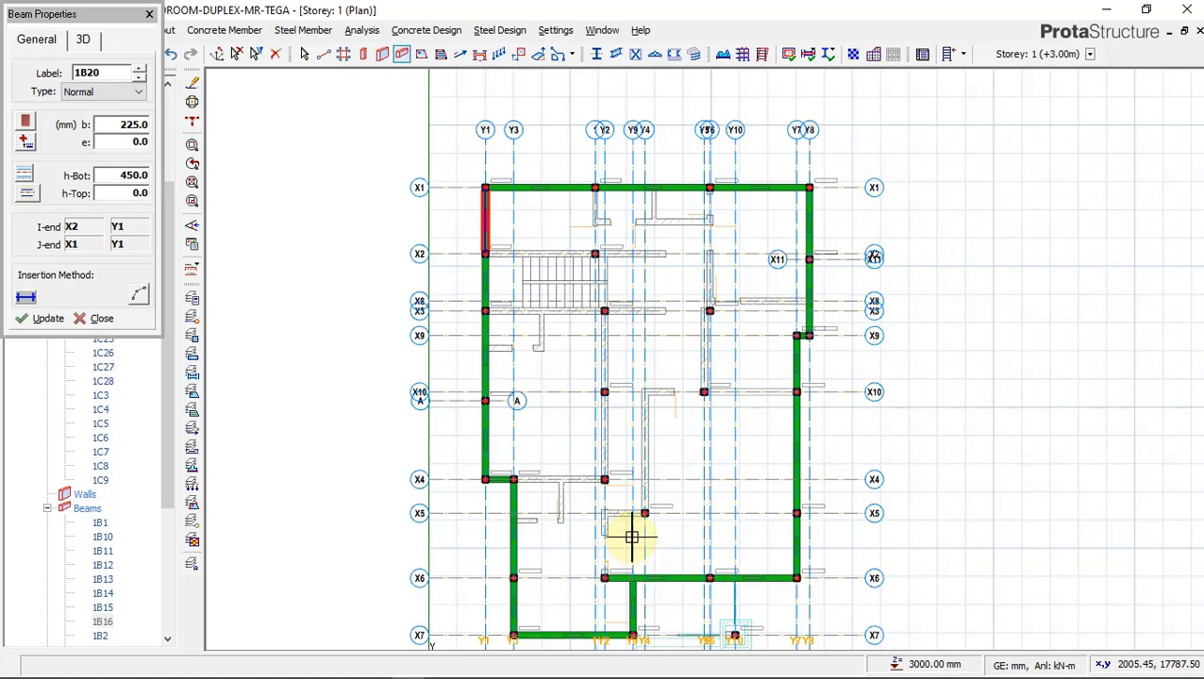
{"action": "scroll", "coordinate": [627, 526], "scroll_direction": "up", "scroll_amount": 3}
{"action": "left_click", "coordinate": [375, 418]}
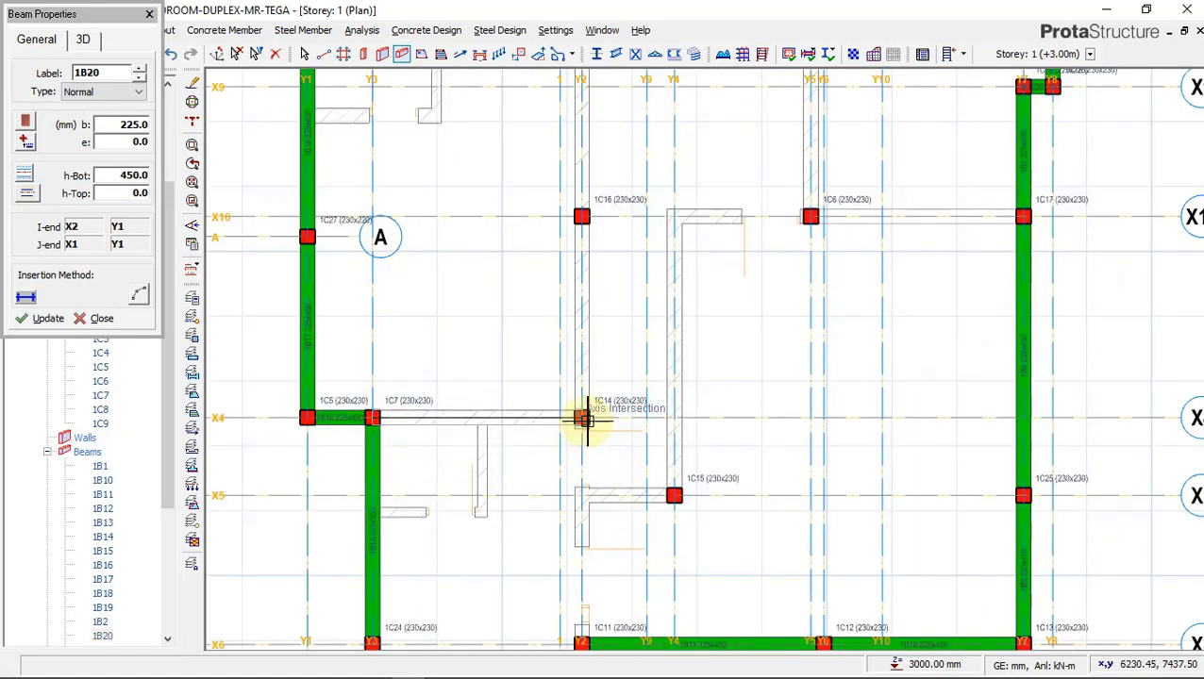
{"action": "left_click", "coordinate": [584, 454]}
Continue the beams up axis Y2 from column 1C14 through 1C16 to column 1C21, and along axis X3 to column 1C4
{"action": "scroll", "coordinate": [604, 443], "scroll_direction": "down", "scroll_amount": 3}
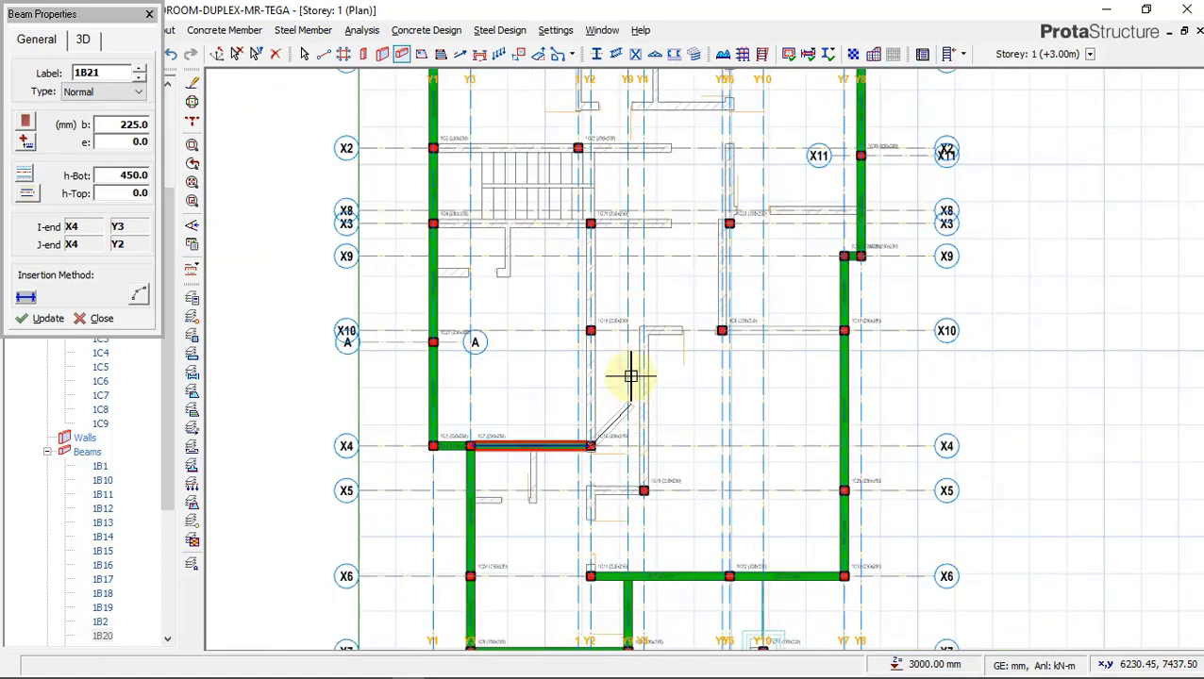
{"action": "scroll", "coordinate": [586, 223], "scroll_direction": "up", "scroll_amount": 3}
{"action": "left_click", "coordinate": [577, 221]}
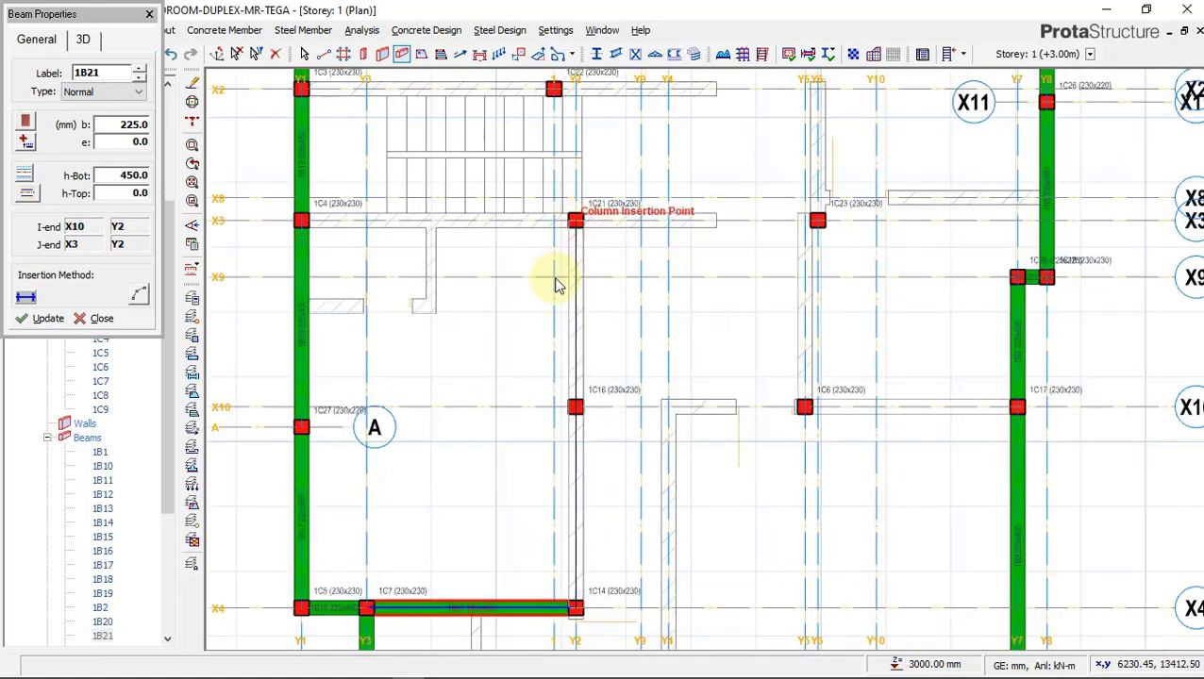
{"action": "left_click", "coordinate": [302, 220]}
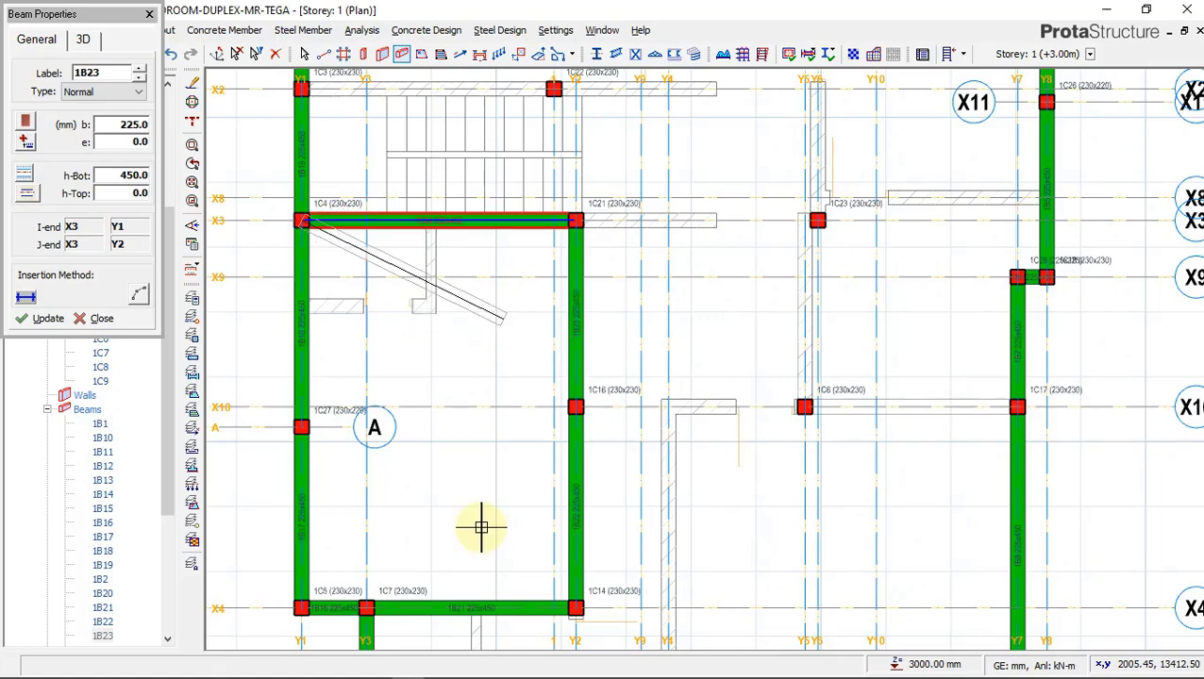
Insert a 225 x 450 mm beam along axis X2 above the staircase from column 1C3 to column 1C22
{"action": "scroll", "coordinate": [533, 340], "scroll_direction": "down", "scroll_amount": 1}
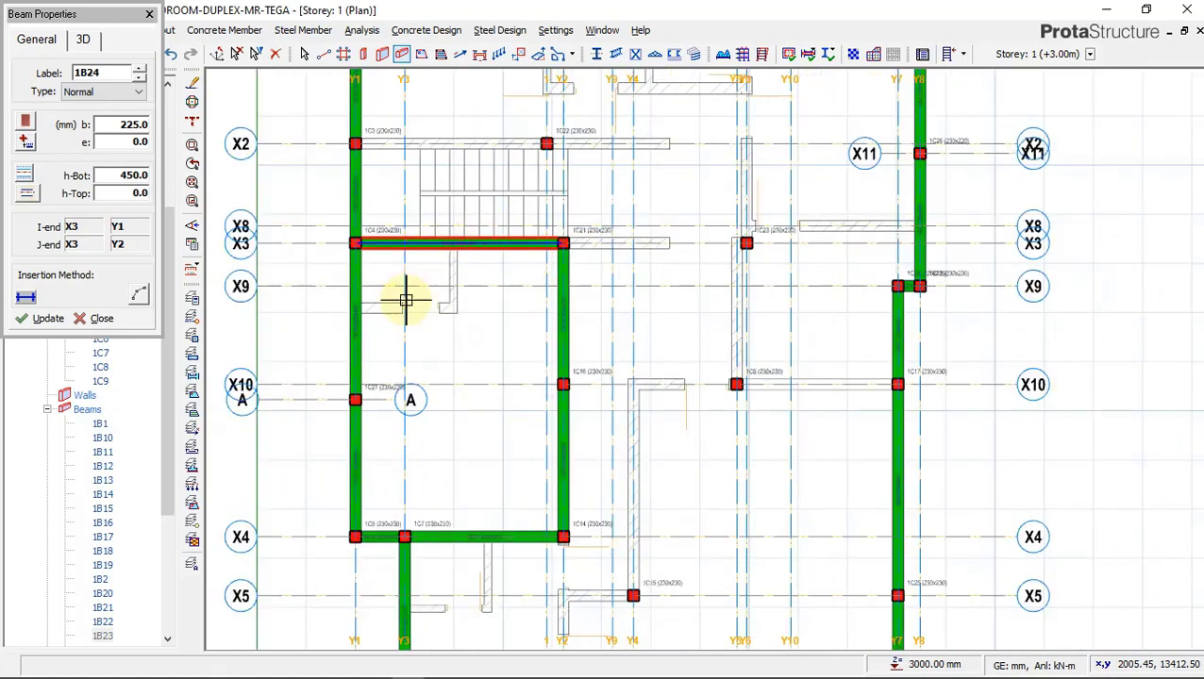
{"action": "scroll", "coordinate": [557, 384], "scroll_direction": "up", "scroll_amount": 3}
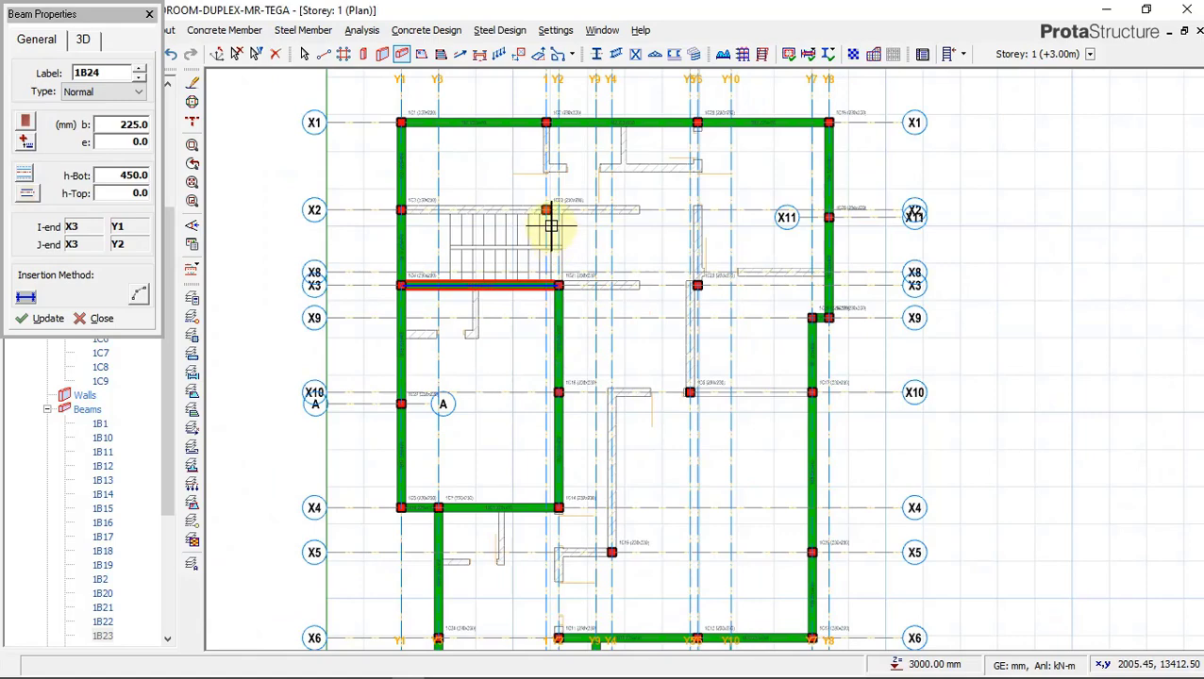
{"action": "left_click", "coordinate": [333, 204]}
{"action": "scroll", "coordinate": [585, 205], "scroll_direction": "up", "scroll_amount": 1}
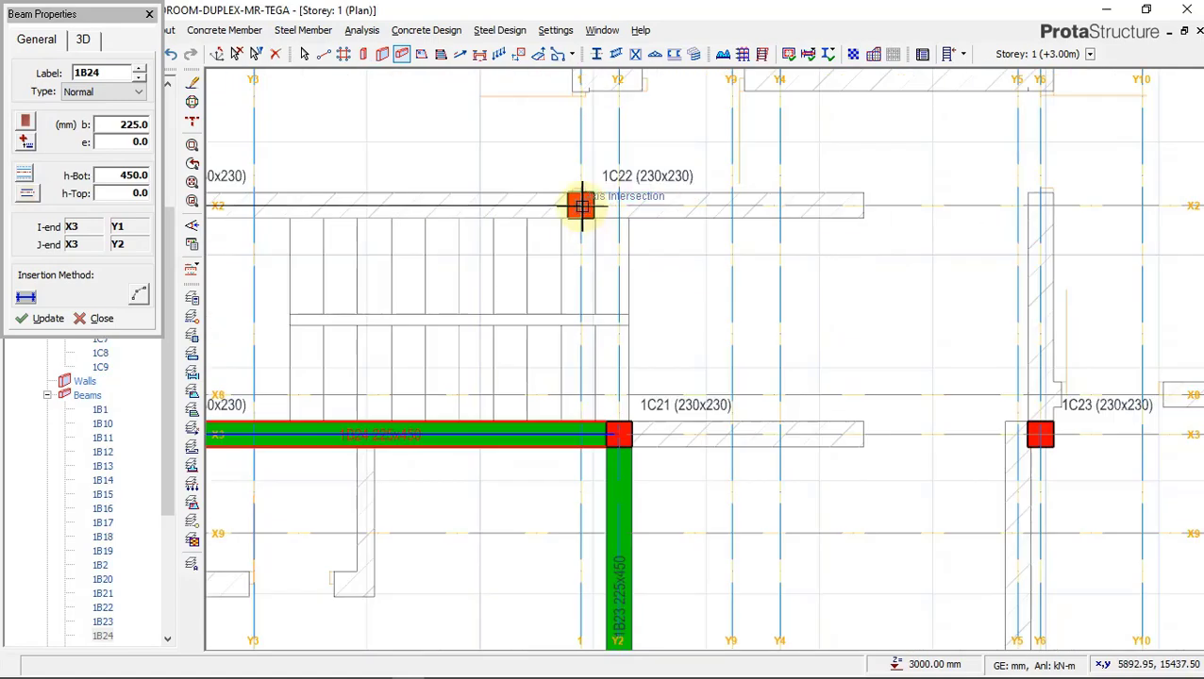
{"action": "left_click", "coordinate": [583, 208]}
Continue with a beam up axis 1 from column 1C22 to column 1C2
{"action": "scroll", "coordinate": [580, 209], "scroll_direction": "down", "scroll_amount": 1}
{"action": "scroll", "coordinate": [597, 226], "scroll_direction": "down", "scroll_amount": 1}
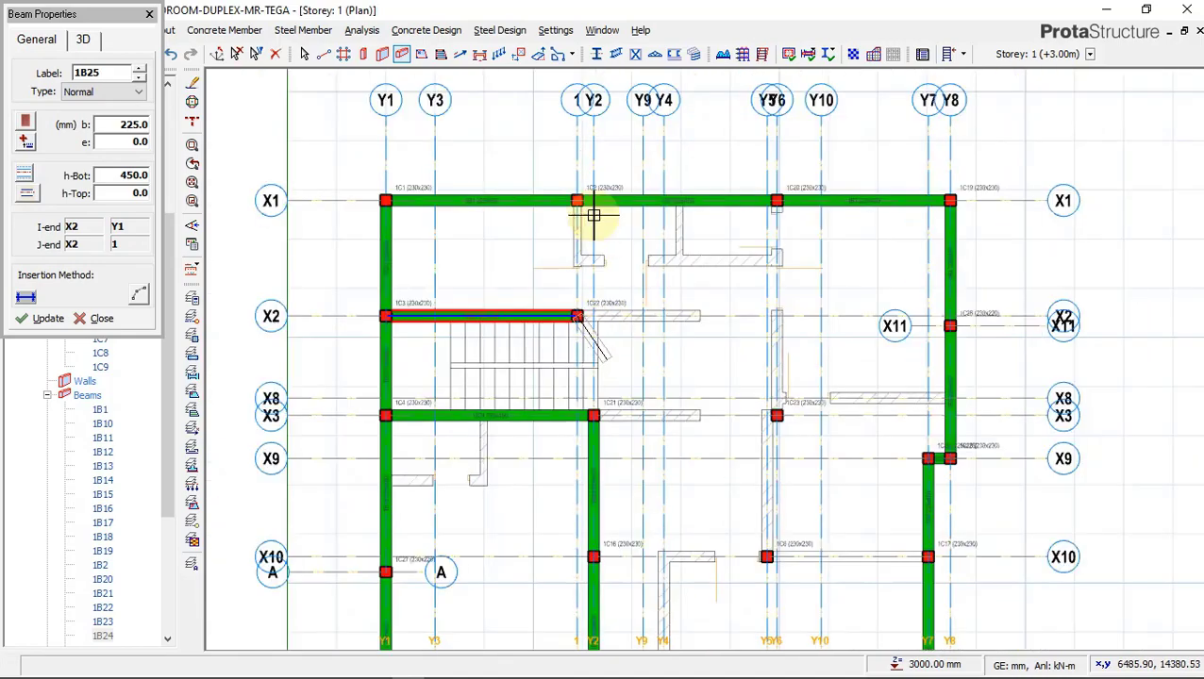
{"action": "scroll", "coordinate": [590, 231], "scroll_direction": "up", "scroll_amount": 1}
{"action": "scroll", "coordinate": [578, 230], "scroll_direction": "up", "scroll_amount": 1}
{"action": "left_click", "coordinate": [557, 201]}
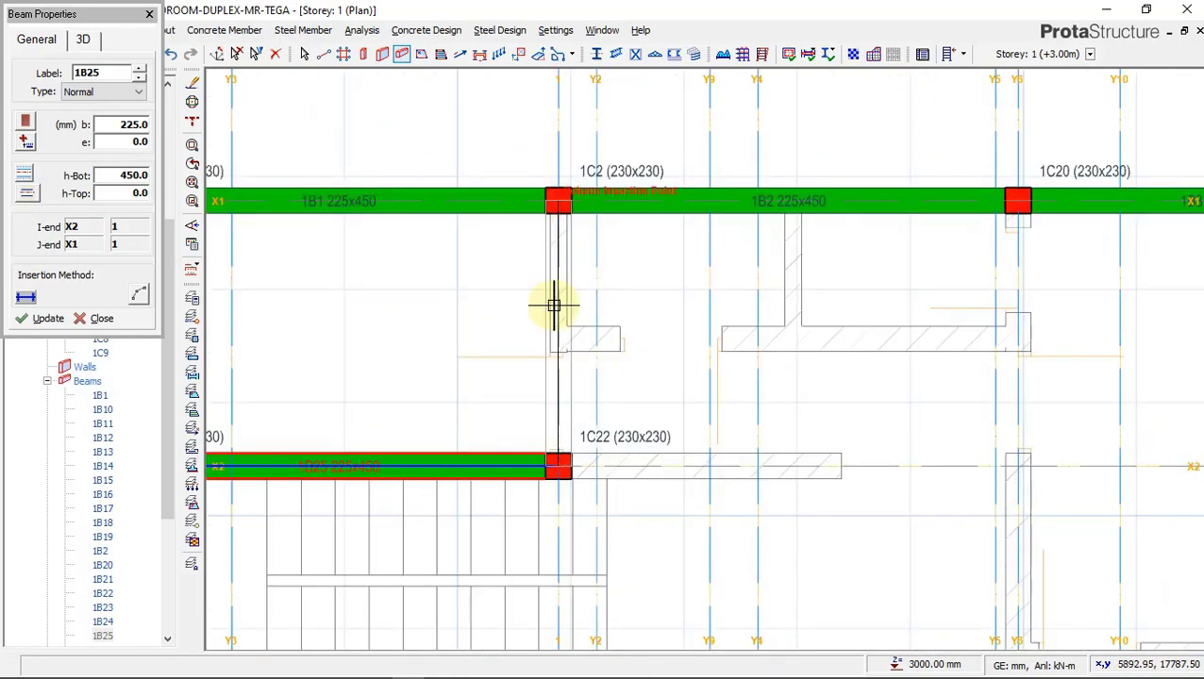
Insert 225 x 450 mm beams along axis X10 from column 1C17 through column 1C6 to column 1C16
{"action": "scroll", "coordinate": [566, 283], "scroll_direction": "down", "scroll_amount": 2}
{"action": "scroll", "coordinate": [582, 268], "scroll_direction": "down", "scroll_amount": 1}
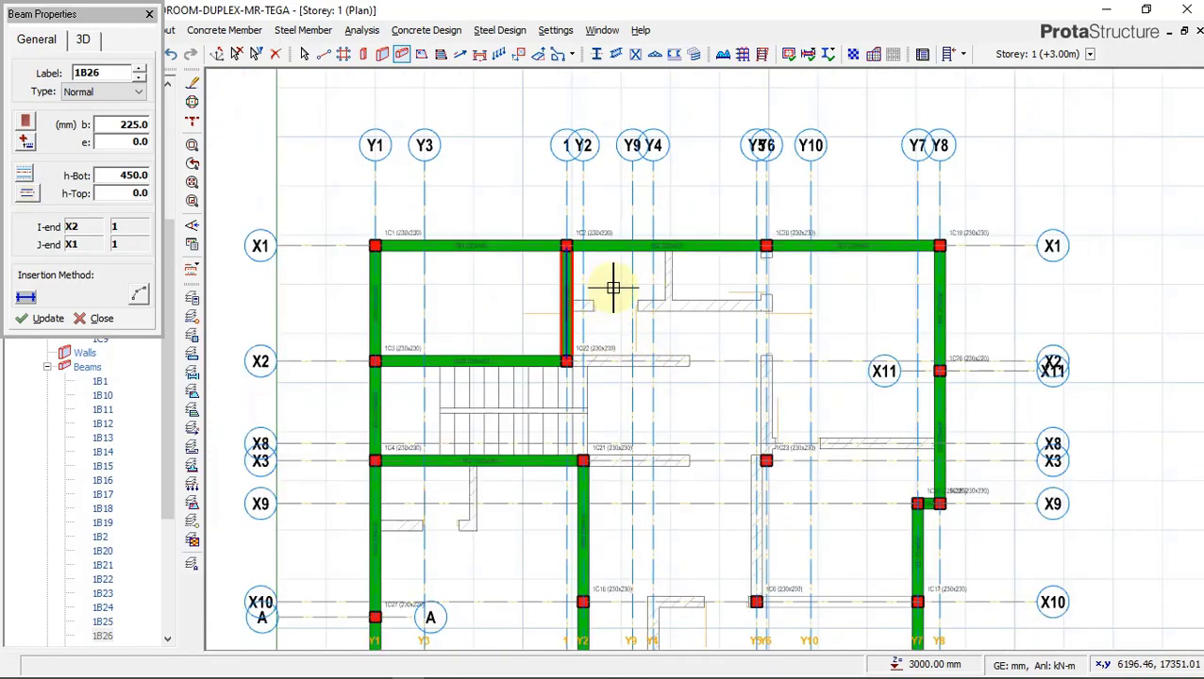
{"action": "scroll", "coordinate": [645, 342], "scroll_direction": "down", "scroll_amount": 1}
{"action": "scroll", "coordinate": [672, 390], "scroll_direction": "up", "scroll_amount": 1}
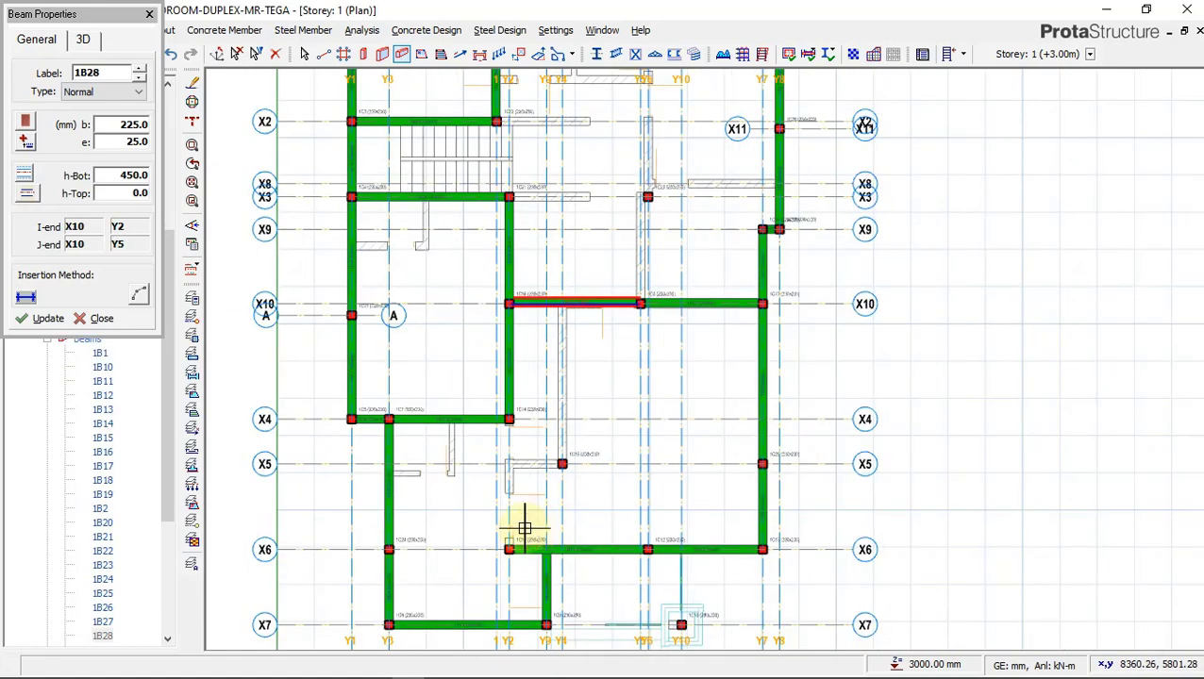
Try a 225 x 450 mm beam with 50 mm eccentricity along axis Y2 from column 1C11 to column 1C14
{"action": "scroll", "coordinate": [507, 546], "scroll_direction": "up", "scroll_amount": 2}
{"action": "left_click", "coordinate": [509, 548]}
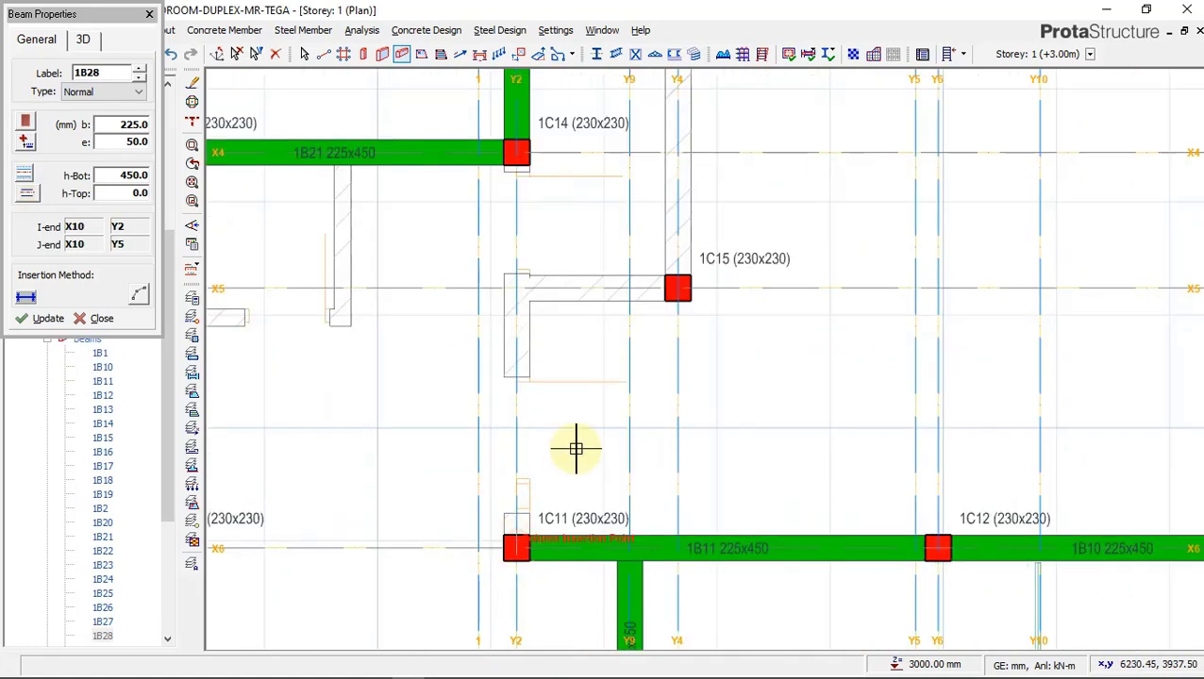
{"action": "left_click", "coordinate": [517, 152]}
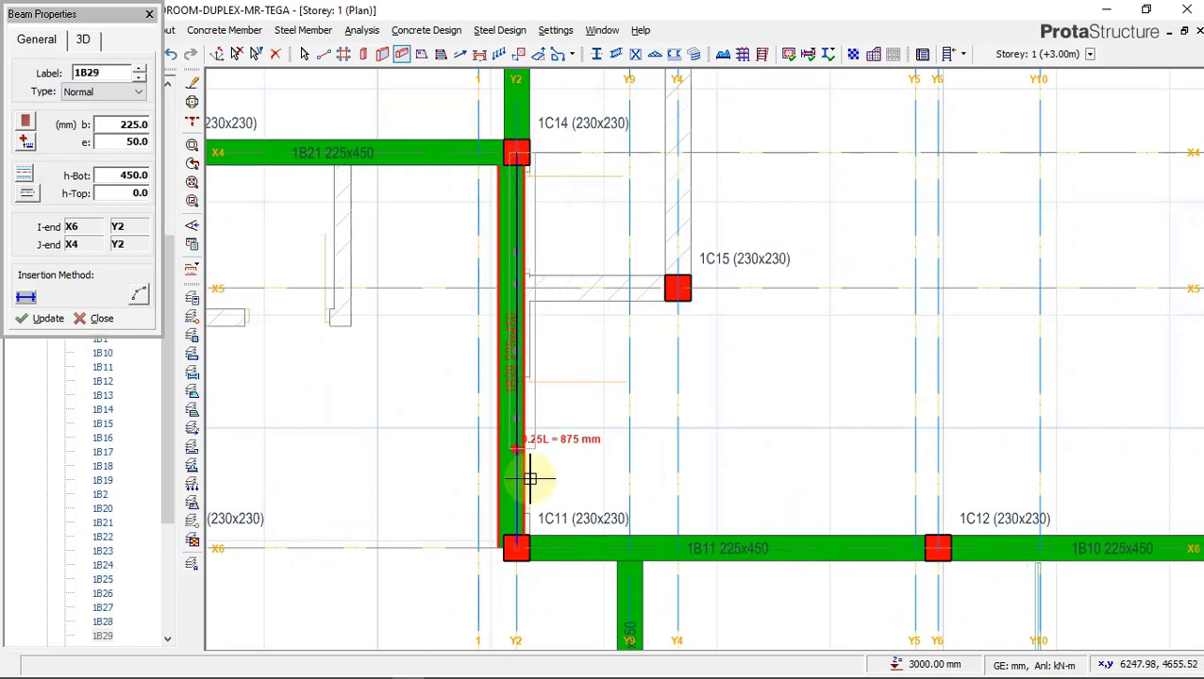
{"action": "scroll", "coordinate": [526, 482], "scroll_direction": "down", "scroll_amount": 1}
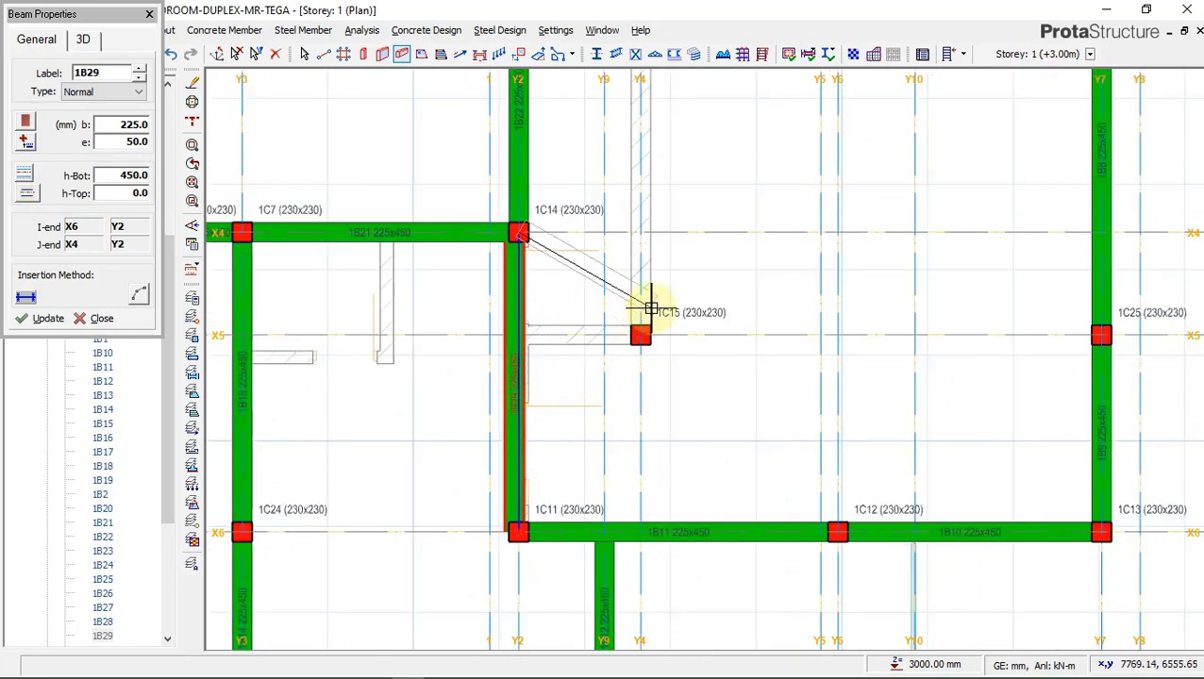
{"action": "key", "text": "Escape"}
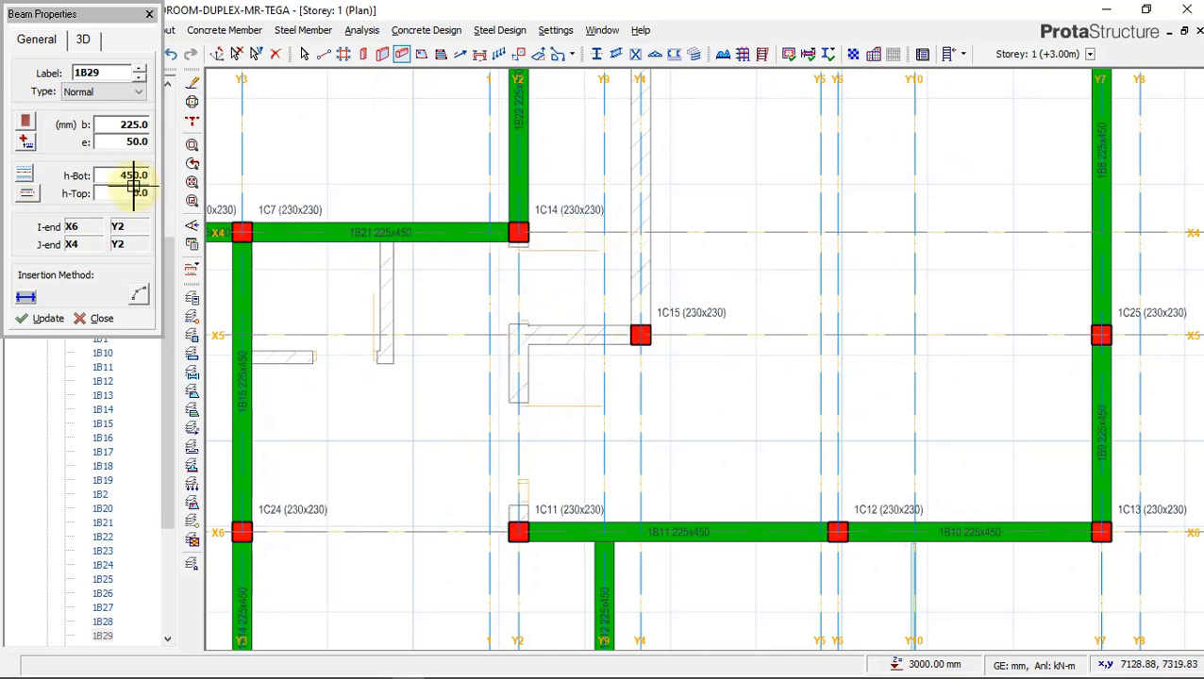
Insert a 225 x 450 mm beam with zero eccentricity along axis Y2 between columns 1C14 and 1C11
{"action": "type", "text": "0"}
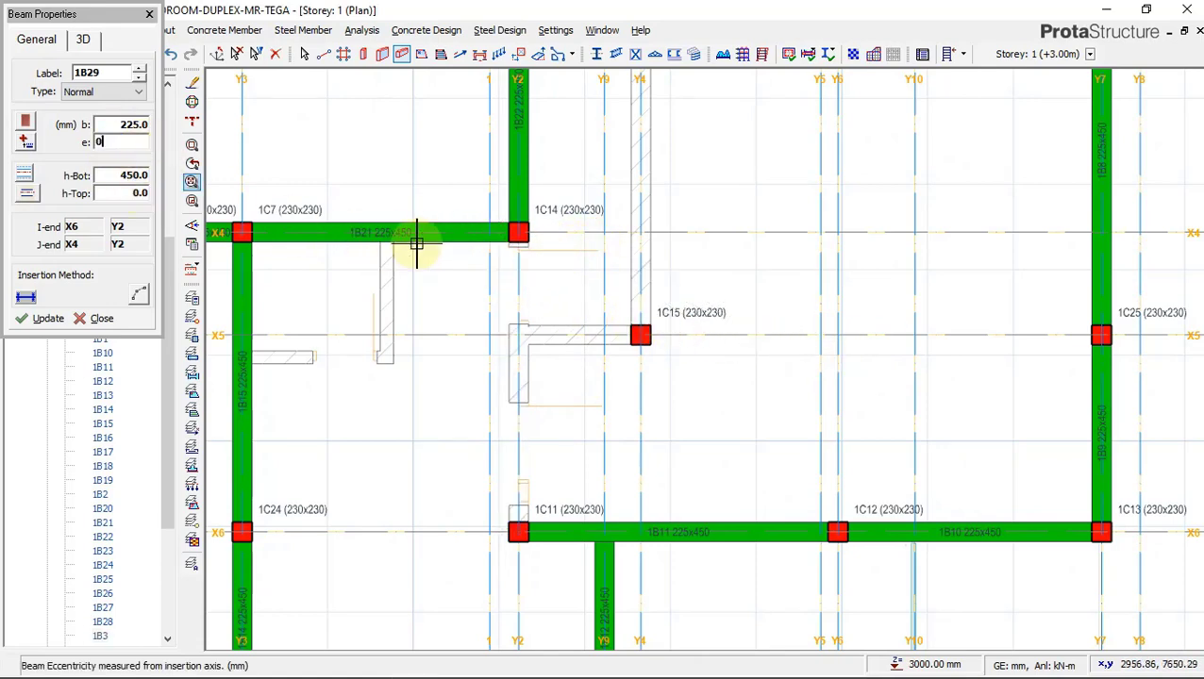
{"action": "left_click", "coordinate": [518, 233]}
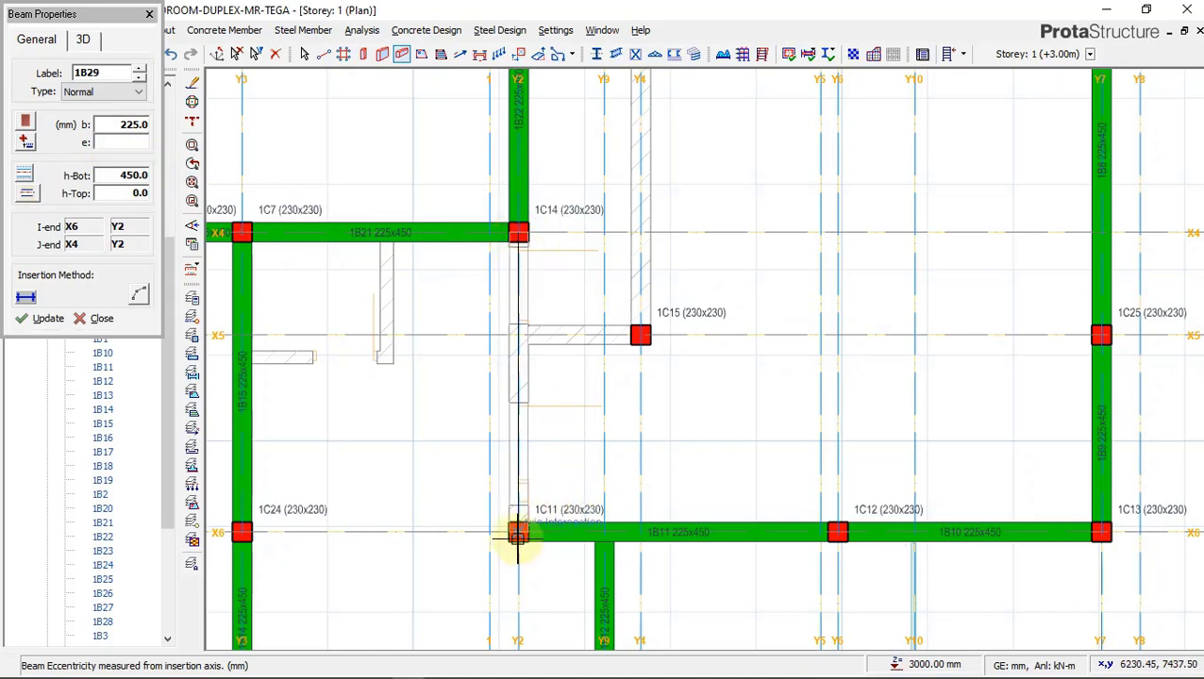
{"action": "left_click", "coordinate": [518, 531]}
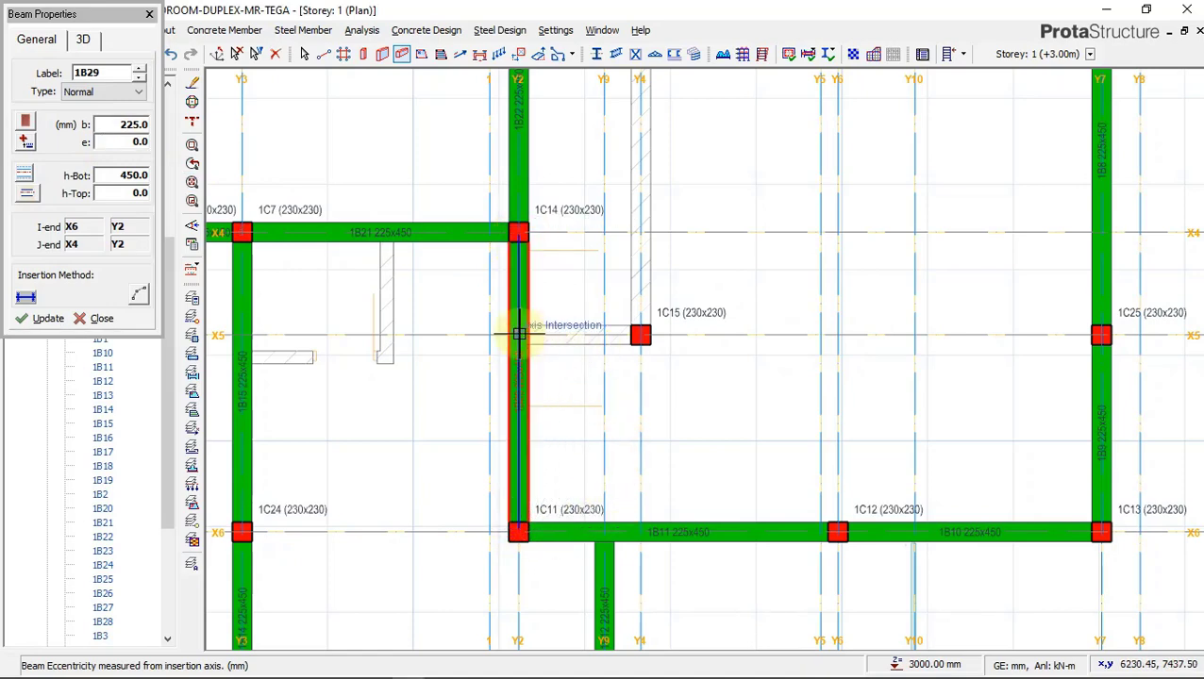
Insert 225 x 450 mm beams along axis X5 from the axis Y2 beam to column 1C15 and on to column 1C25
{"action": "left_click", "coordinate": [639, 363]}
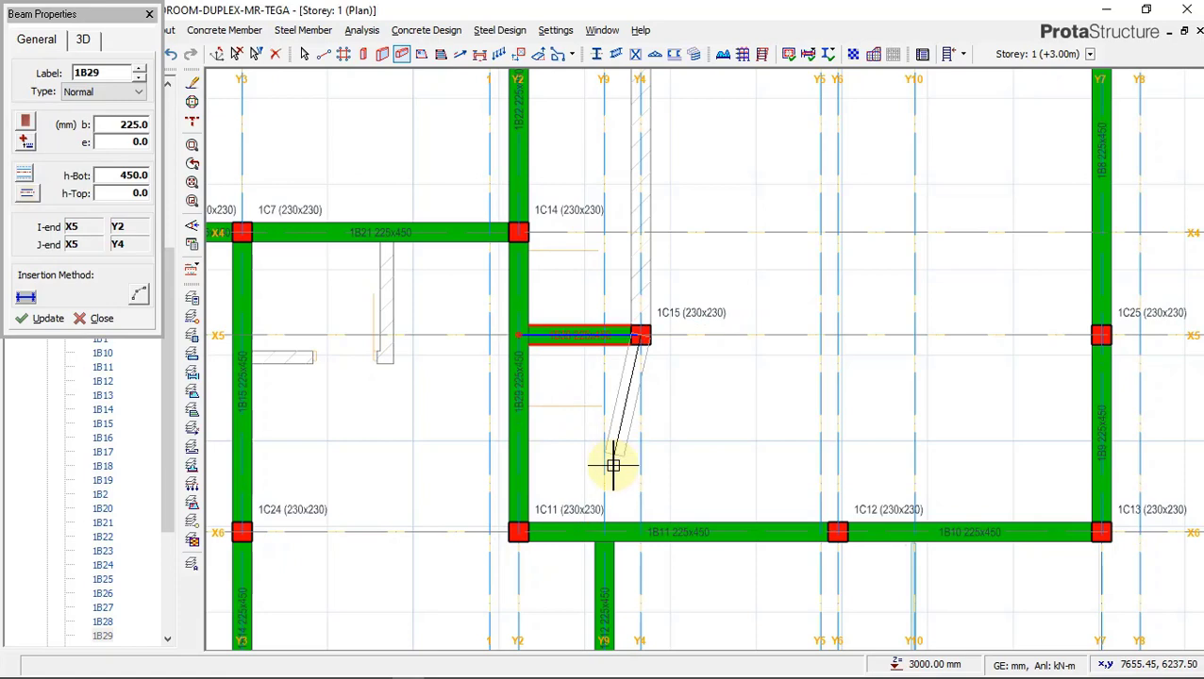
{"action": "scroll", "coordinate": [680, 330], "scroll_direction": "down", "scroll_amount": 3}
{"action": "scroll", "coordinate": [822, 426], "scroll_direction": "up", "scroll_amount": 2}
{"action": "left_click", "coordinate": [835, 406]}
Insert a 225 x 450 mm beam along axis Y4 from column 1C15 to the axis X10 beam
{"action": "left_click", "coordinate": [487, 405]}
{"action": "left_click", "coordinate": [487, 125]}
{"action": "right_click", "coordinate": [538, 197]}
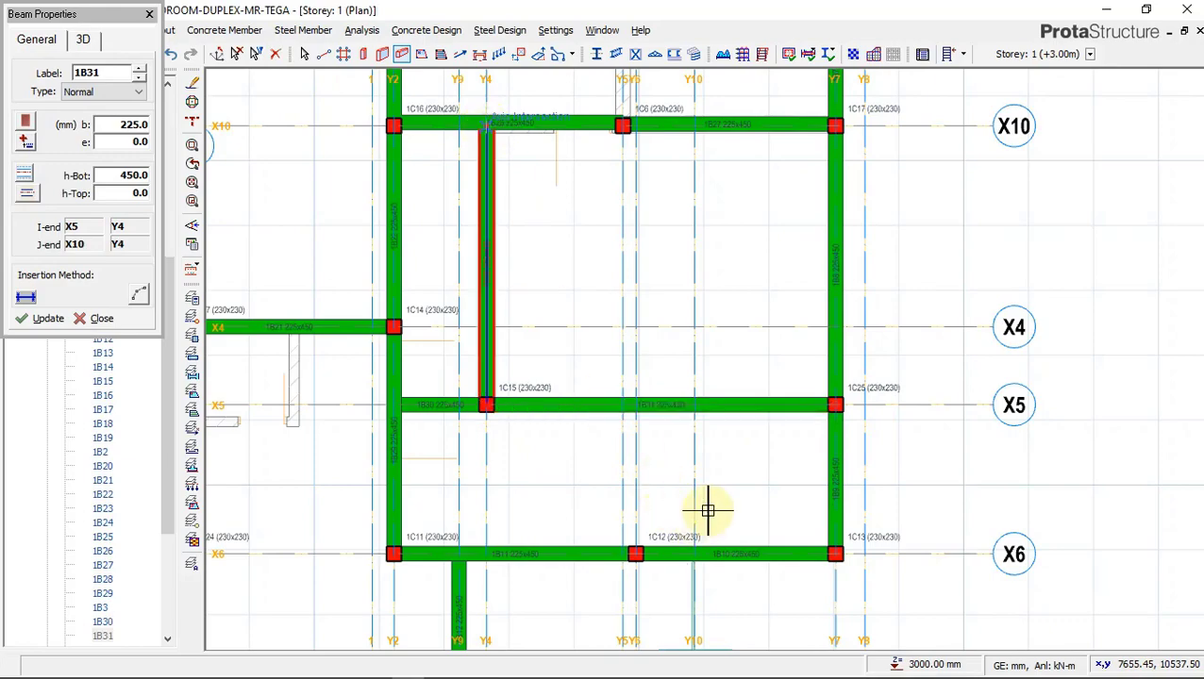
{"action": "scroll", "coordinate": [708, 510], "scroll_direction": "down", "scroll_amount": 3}
{"action": "scroll", "coordinate": [645, 283], "scroll_direction": "up", "scroll_amount": 2}
{"action": "right_click", "coordinate": [607, 296]}
{"action": "key", "text": "Escape"}
Insert a 225 x 450 mm beam along axis X3 from column 1C21 to column 1C23
{"action": "scroll", "coordinate": [609, 283], "scroll_direction": "up", "scroll_amount": 4}
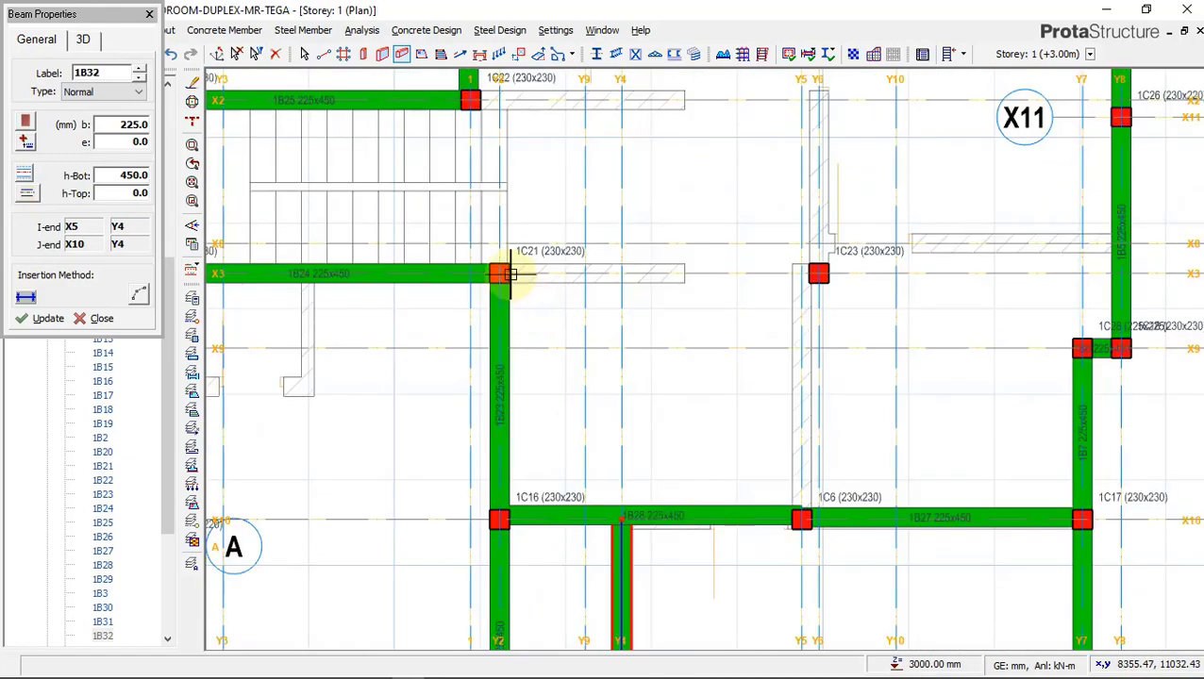
{"action": "left_click", "coordinate": [500, 274]}
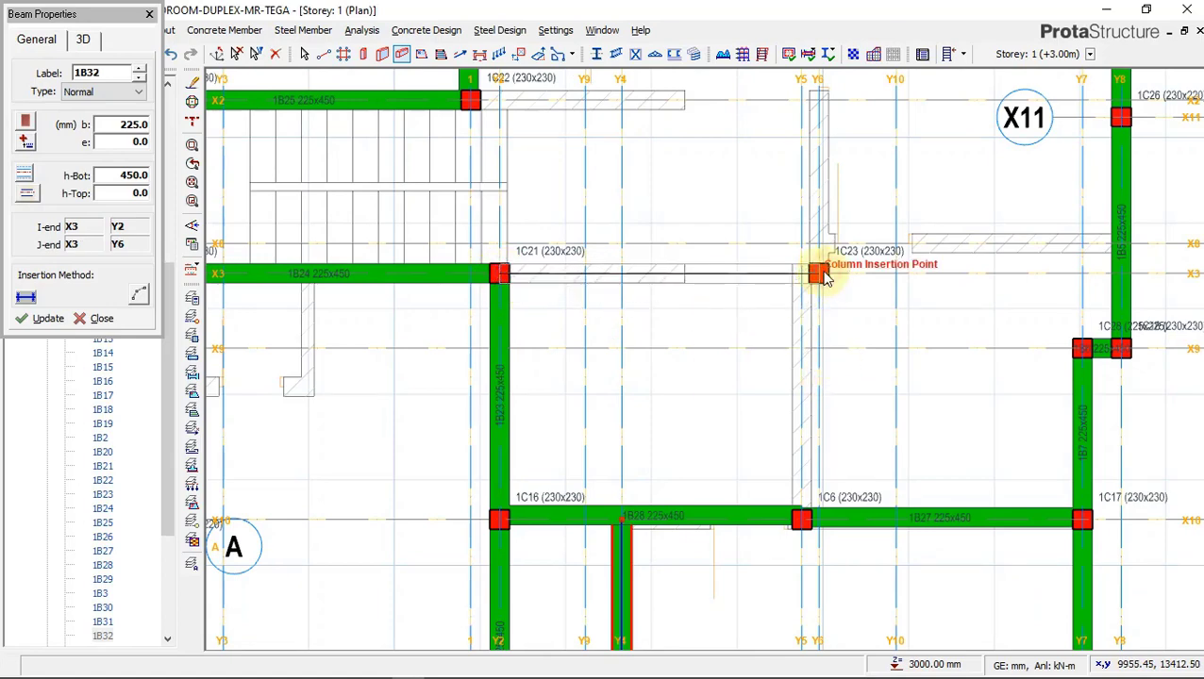
{"action": "left_click", "coordinate": [819, 273]}
Insert a 225 x 450 mm beam along axis Y5 between the axis X3 beam and column 1C6
{"action": "left_click", "coordinate": [802, 274]}
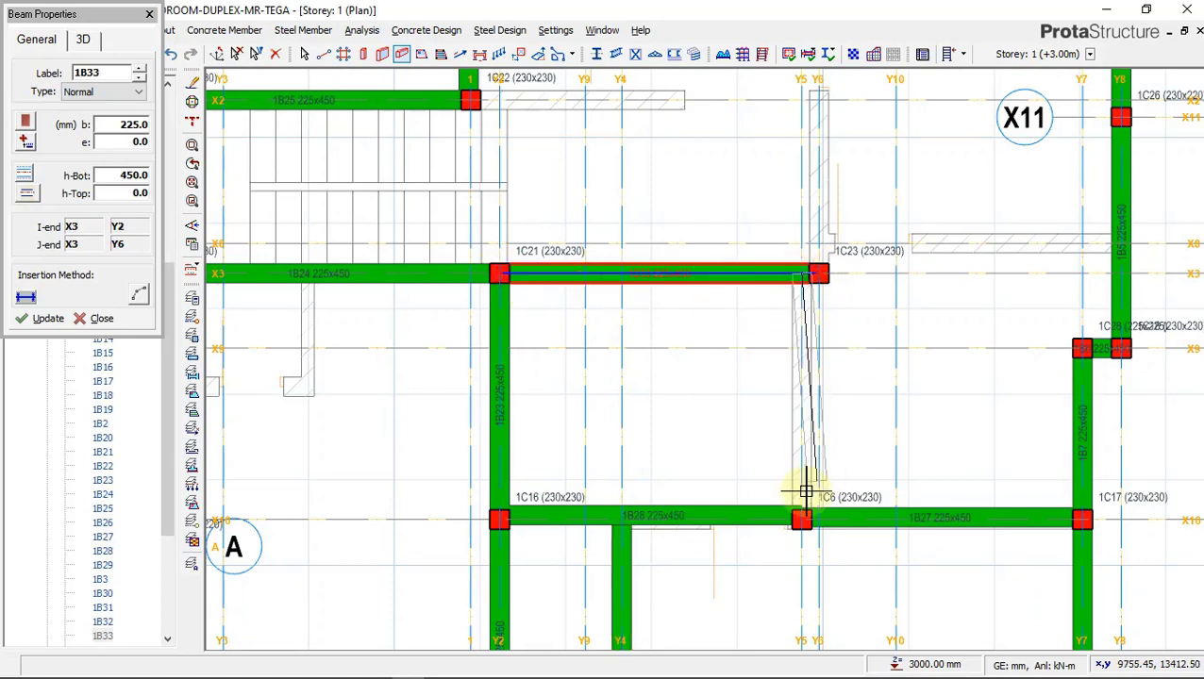
{"action": "left_click", "coordinate": [802, 521]}
{"action": "scroll", "coordinate": [793, 533], "scroll_direction": "up", "scroll_amount": 2}
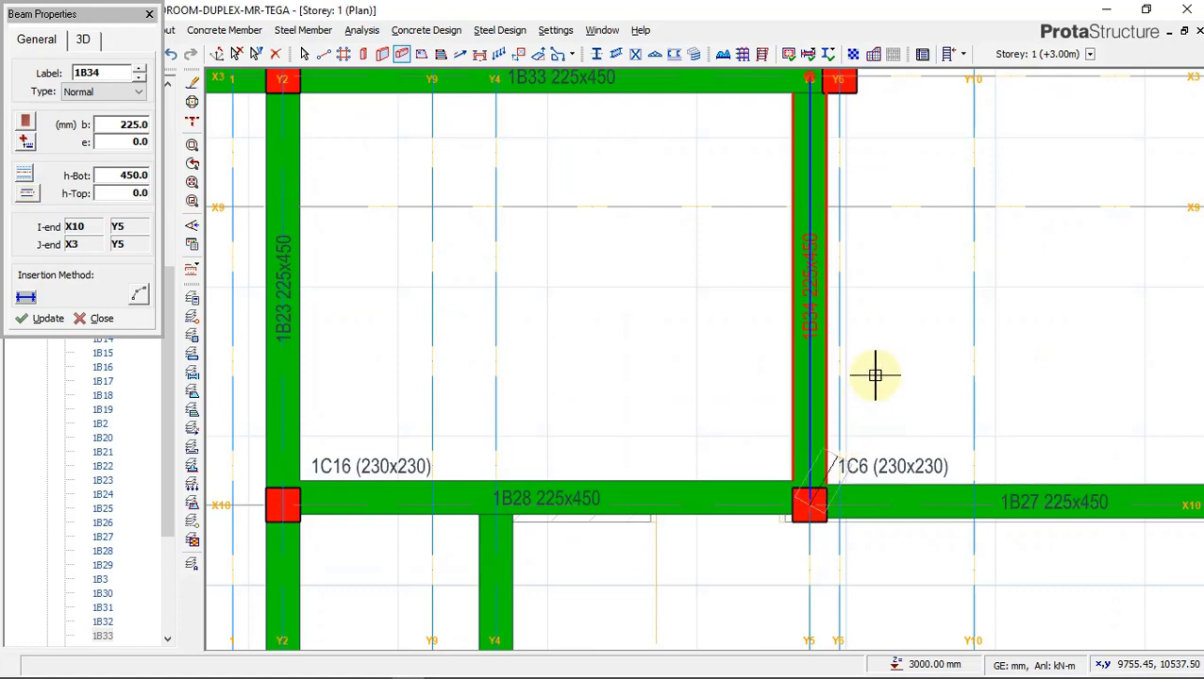
{"action": "scroll", "coordinate": [796, 201], "scroll_direction": "down", "scroll_amount": 2}
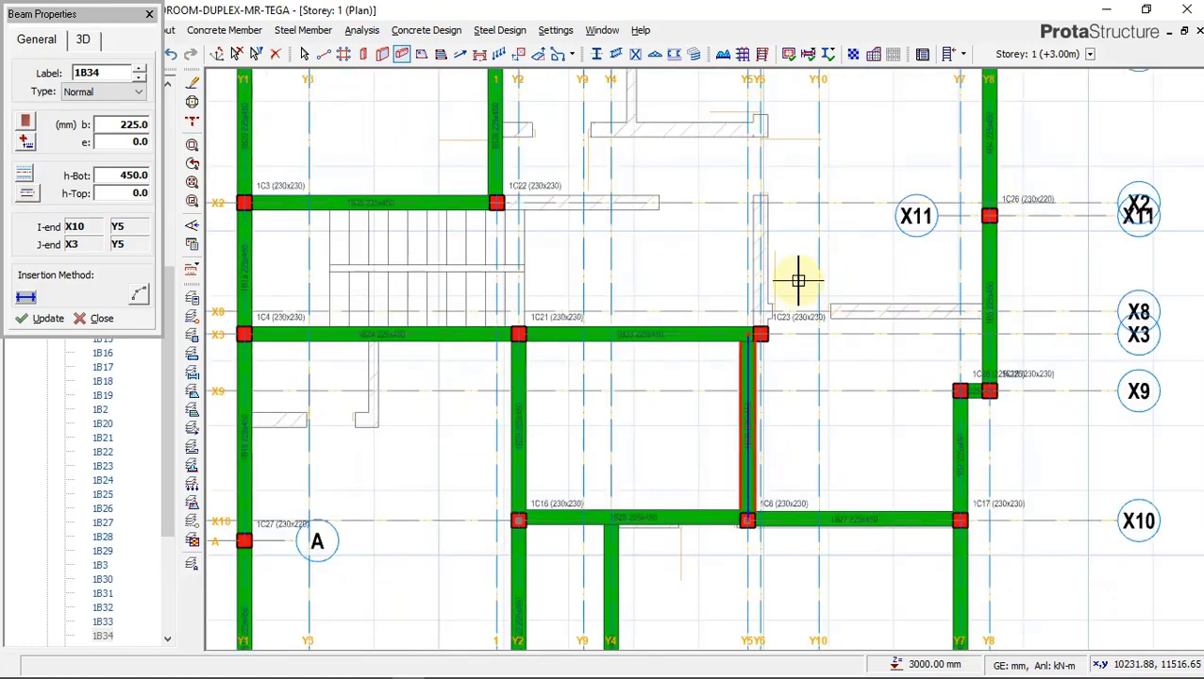
Insert a 225 x 450 mm beam along axis Y6 from column 1C23 to column 1C20
{"action": "scroll", "coordinate": [747, 358], "scroll_direction": "up", "scroll_amount": 2}
{"action": "left_click", "coordinate": [744, 370]}
{"action": "scroll", "coordinate": [786, 444], "scroll_direction": "down", "scroll_amount": 3}
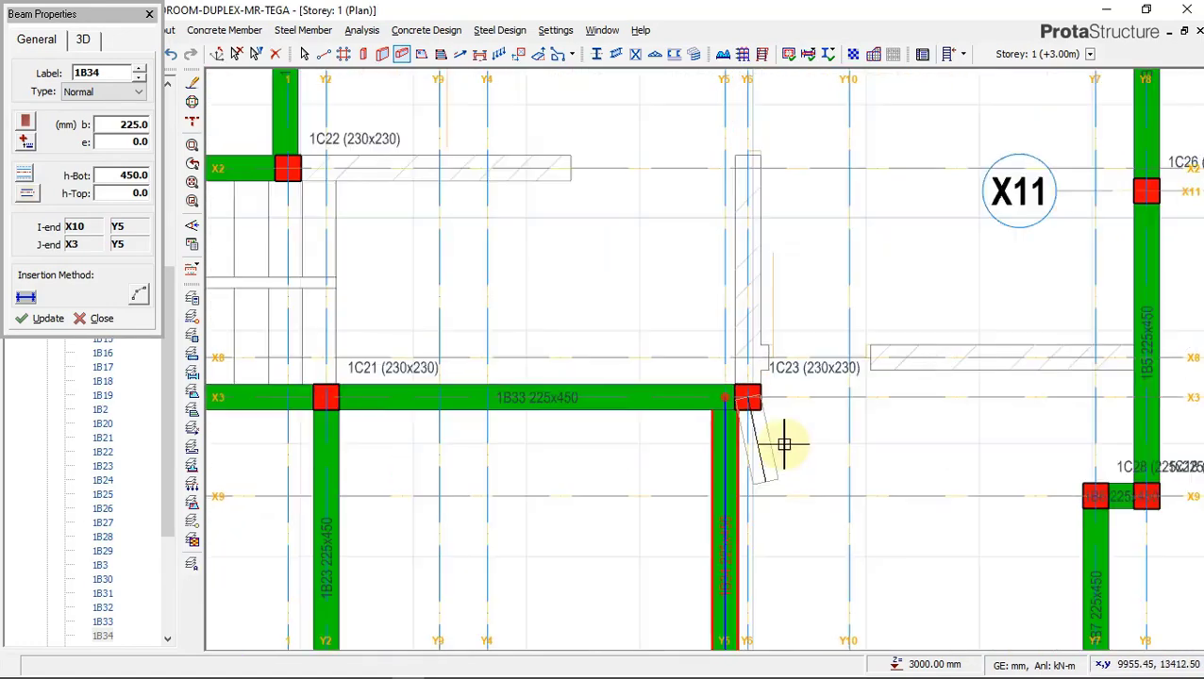
{"action": "left_click", "coordinate": [756, 151]}
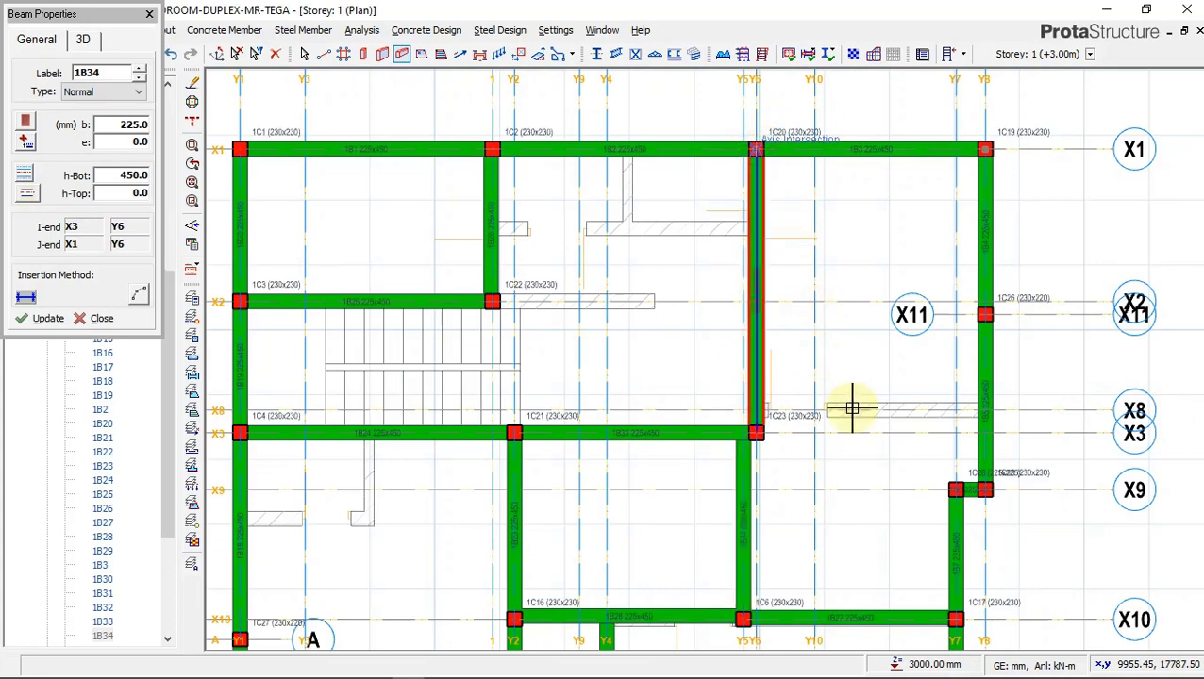
Insert a 225 x 450 mm beam along axis X8 between the axis Y8 and axis Y6 beams
{"action": "scroll", "coordinate": [955, 420], "scroll_direction": "up", "scroll_amount": 2}
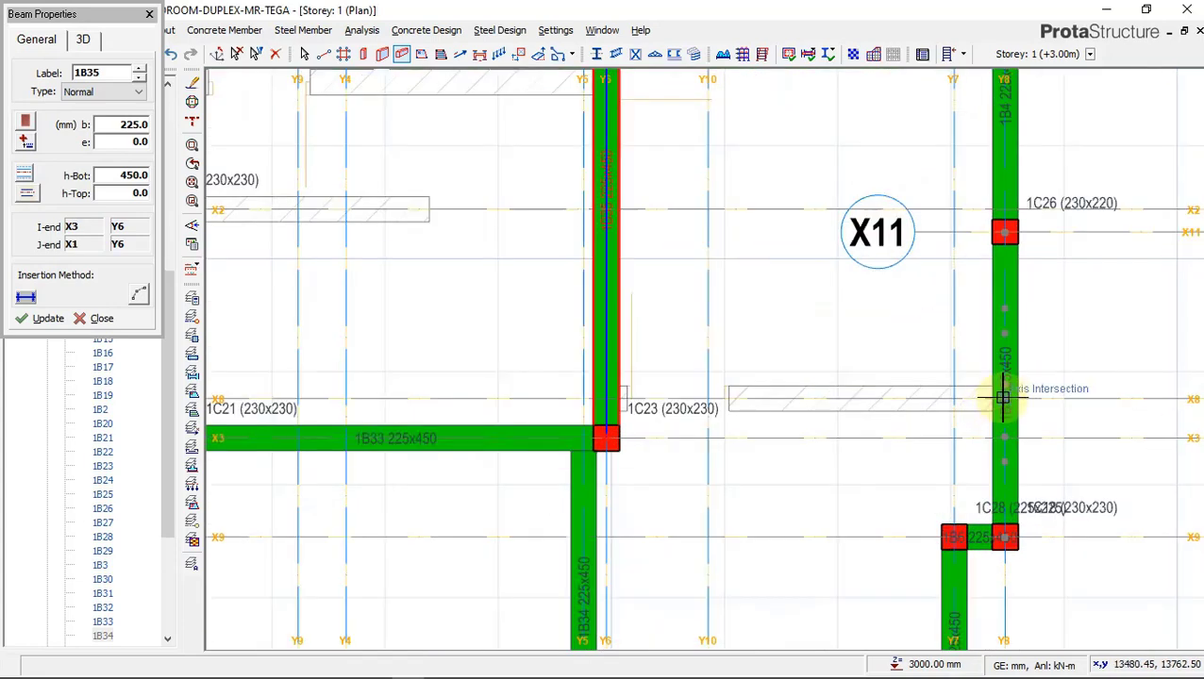
{"action": "scroll", "coordinate": [1003, 398], "scroll_direction": "up", "scroll_amount": 2}
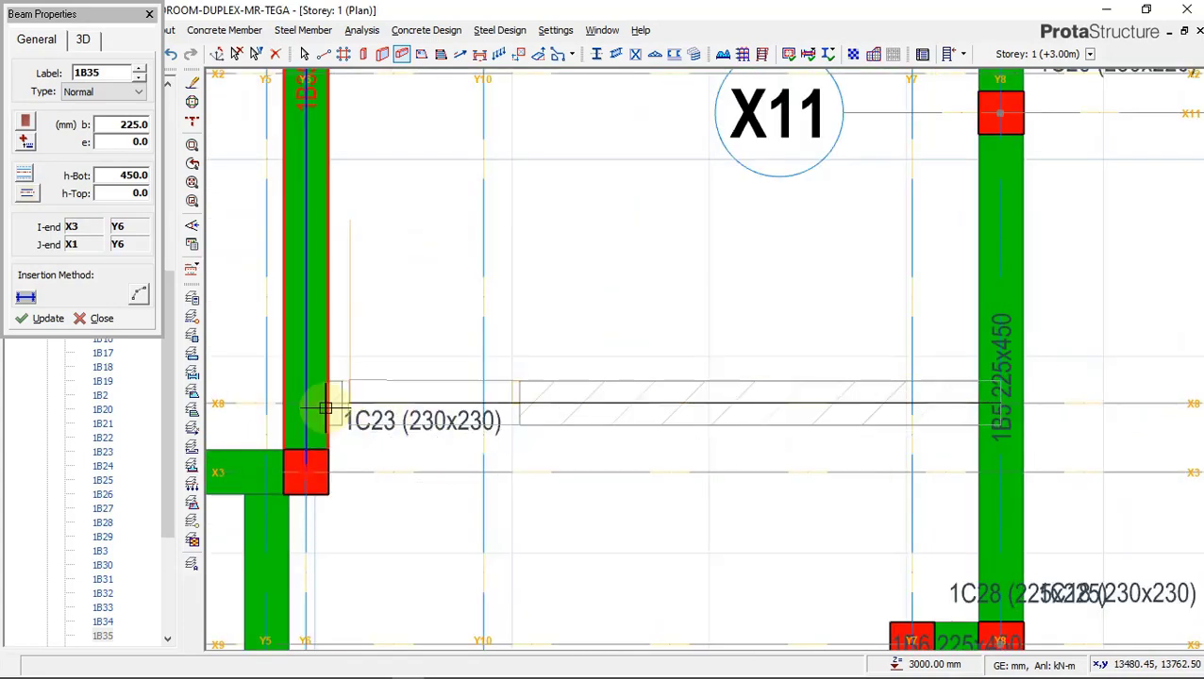
{"action": "left_click", "coordinate": [324, 408]}
{"action": "scroll", "coordinate": [780, 274], "scroll_direction": "down", "scroll_amount": 4}
{"action": "left_click", "coordinate": [768, 394]}
Set the eccentricity of the axis X10 beam between columns 1C16 and 1C6 to 0 mm
{"action": "scroll", "coordinate": [519, 534], "scroll_direction": "up", "scroll_amount": 3}
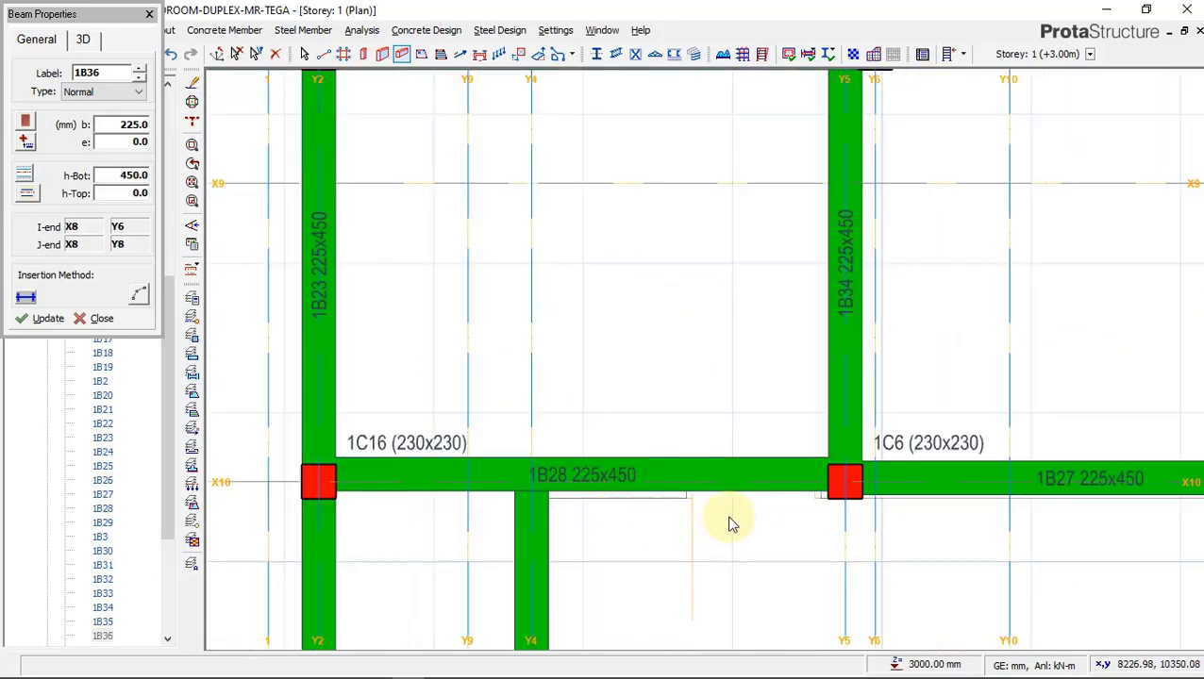
{"action": "key", "text": "Escape"}
{"action": "left_click", "coordinate": [727, 458]}
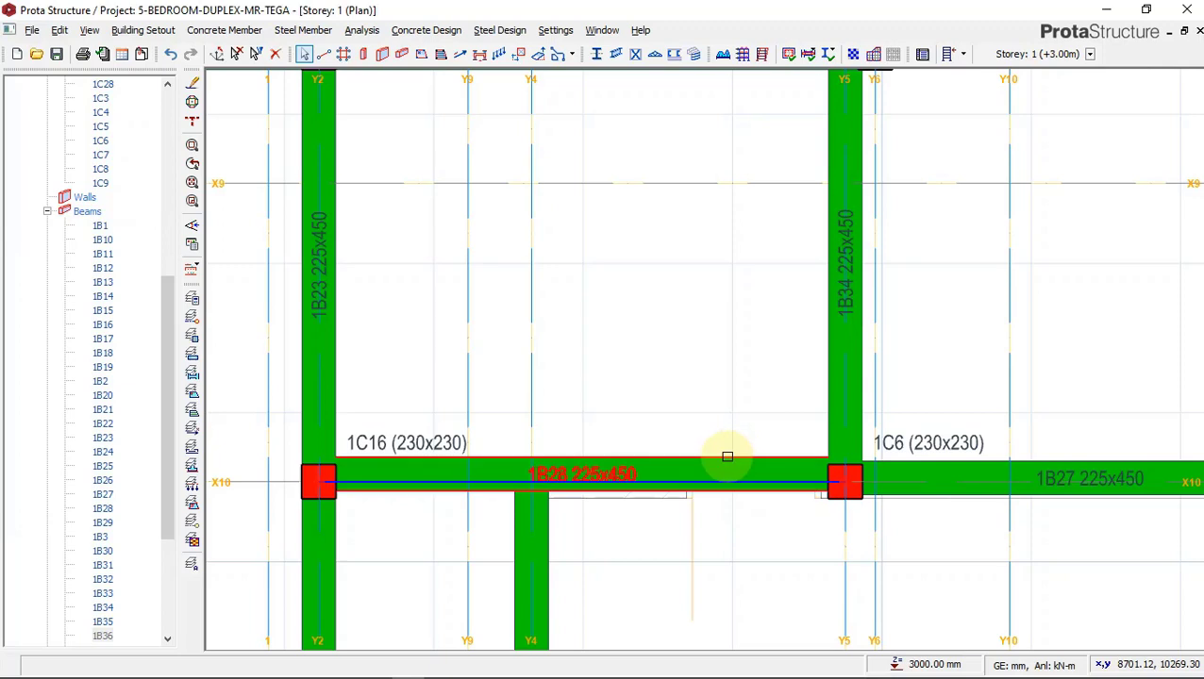
{"action": "right_click", "coordinate": [664, 430]}
{"action": "left_click", "coordinate": [698, 8]}
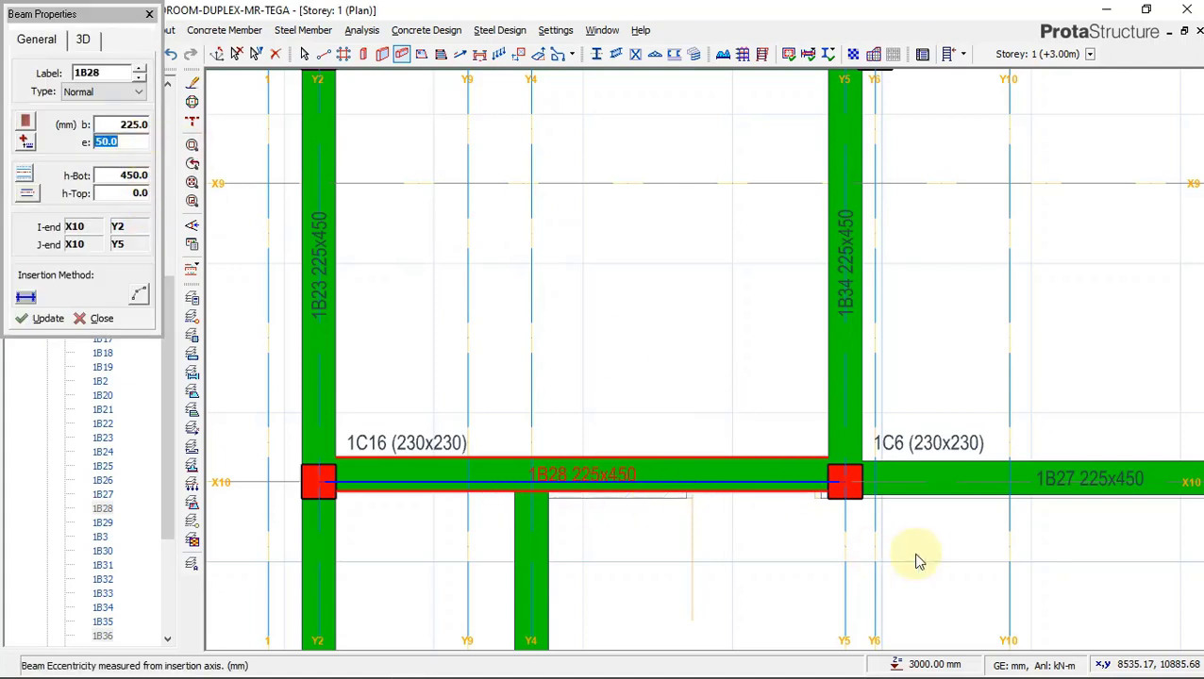
{"action": "scroll", "coordinate": [908, 552], "scroll_direction": "up", "scroll_amount": 1}
{"action": "scroll", "coordinate": [835, 487], "scroll_direction": "up", "scroll_amount": 1}
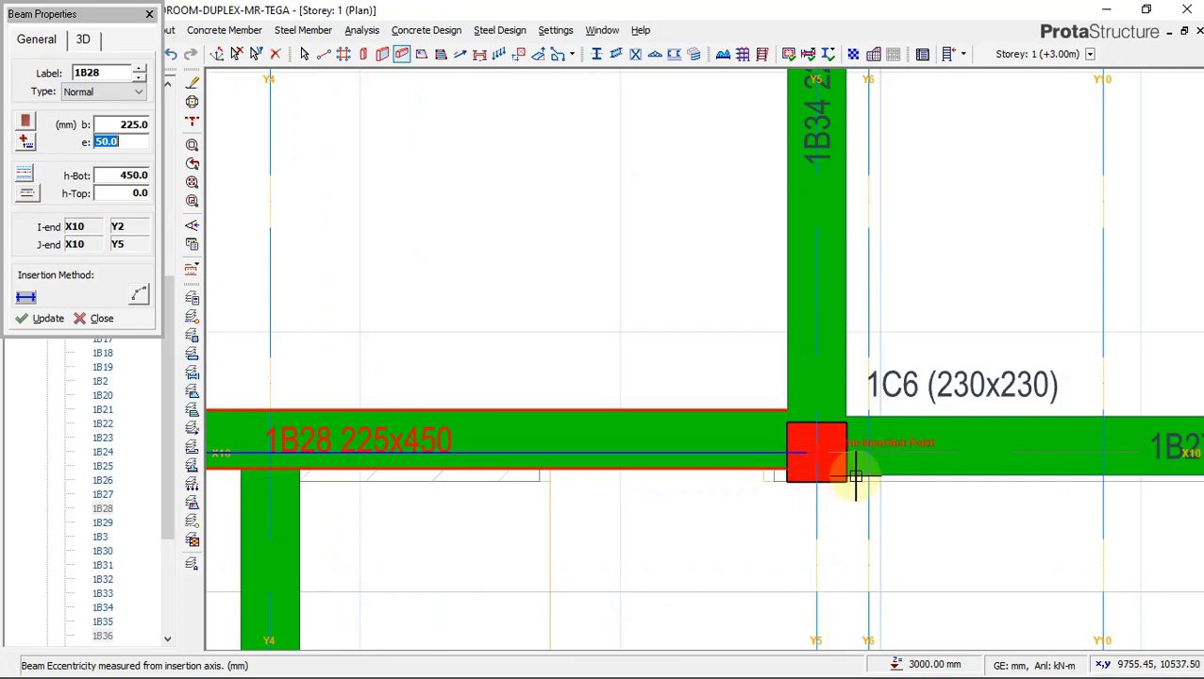
{"action": "scroll", "coordinate": [1005, 492], "scroll_direction": "down", "scroll_amount": 3}
{"action": "scroll", "coordinate": [546, 484], "scroll_direction": "up", "scroll_amount": 3}
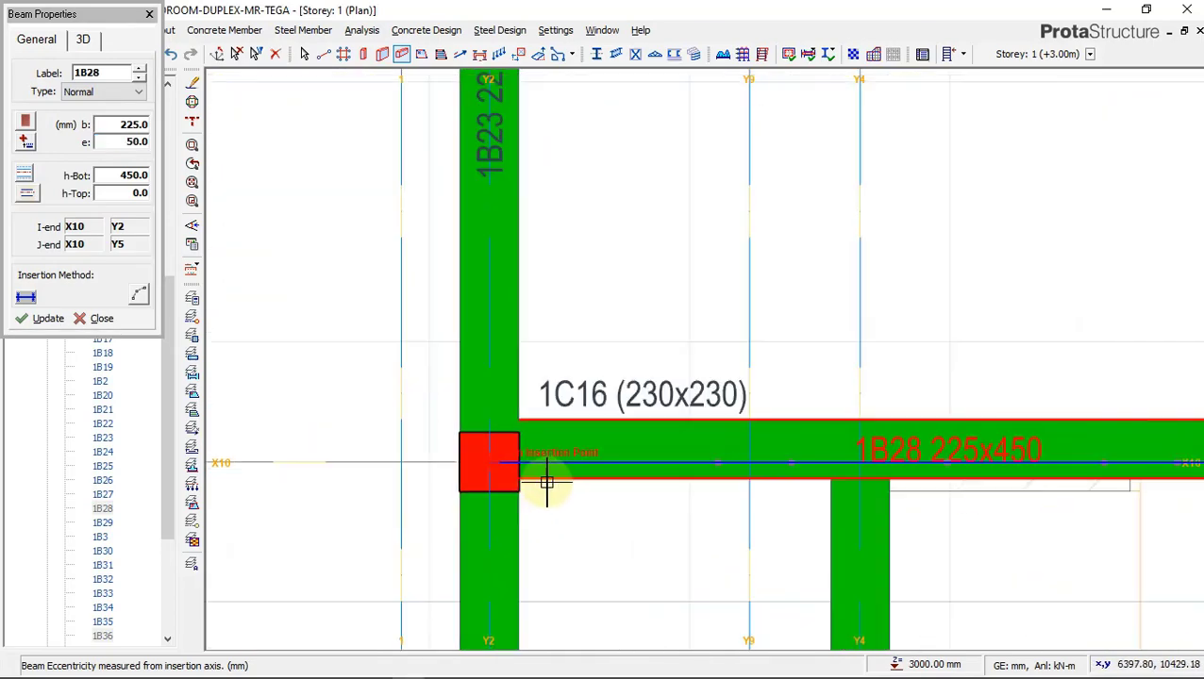
{"action": "scroll", "coordinate": [546, 484], "scroll_direction": "up", "scroll_amount": 1}
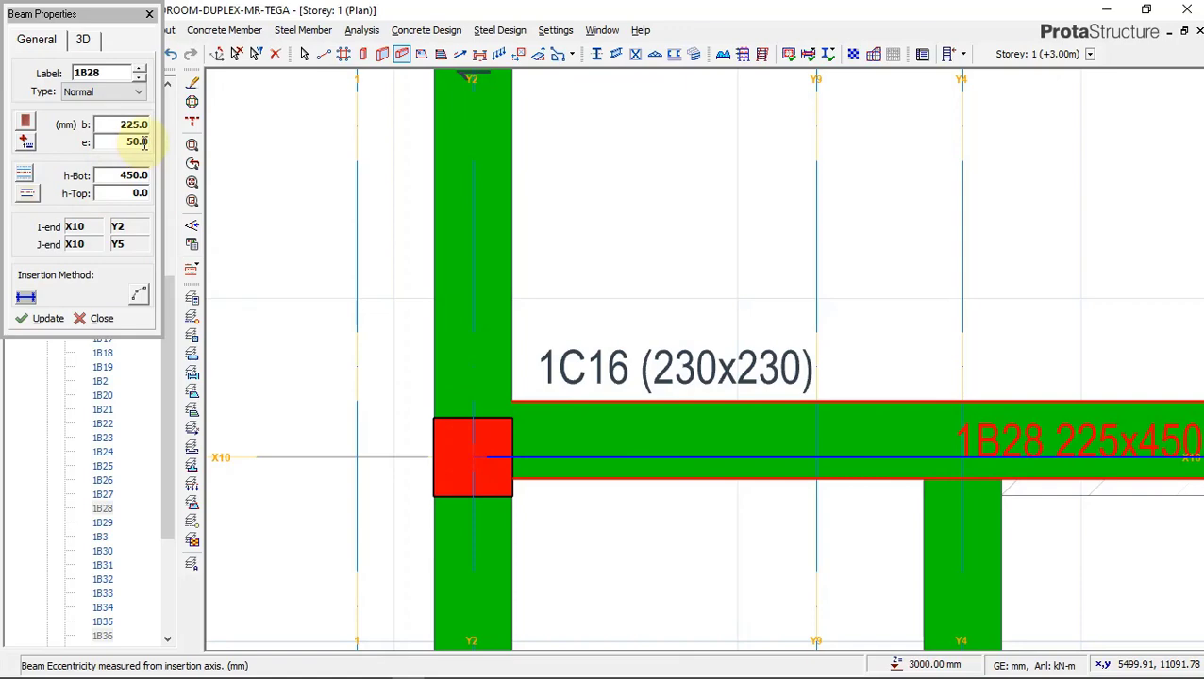
{"action": "left_click", "coordinate": [49, 319]}
{"action": "scroll", "coordinate": [491, 463], "scroll_direction": "down", "scroll_amount": 4}
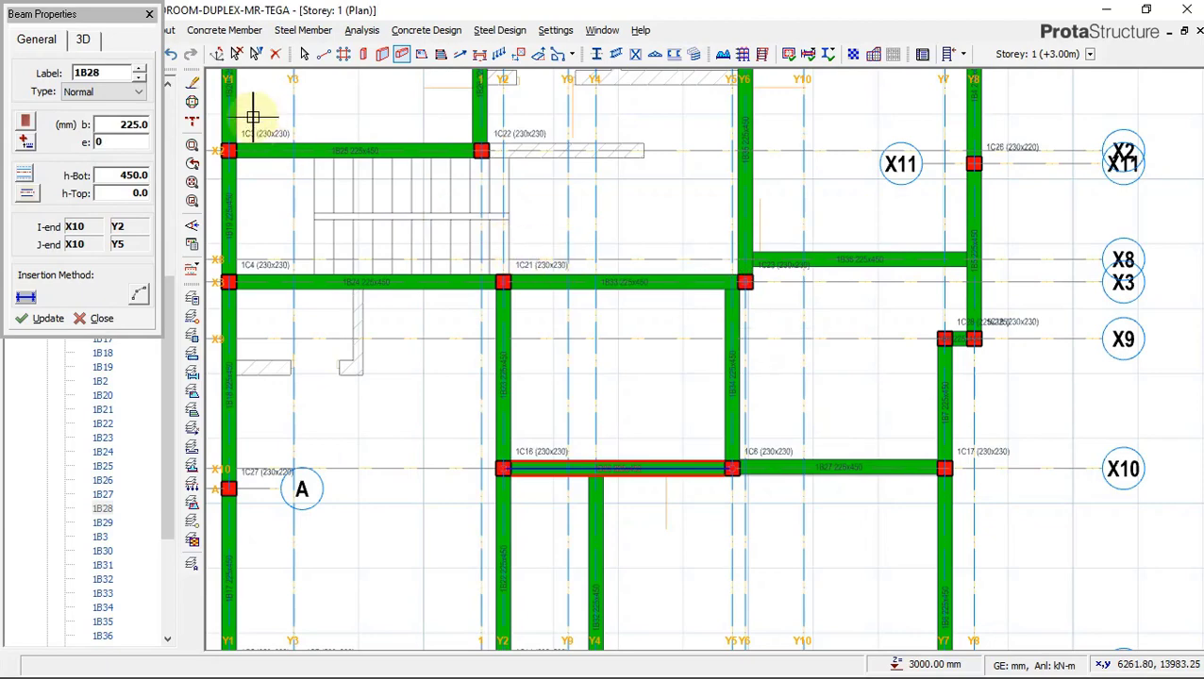
{"action": "left_click", "coordinate": [148, 16]}
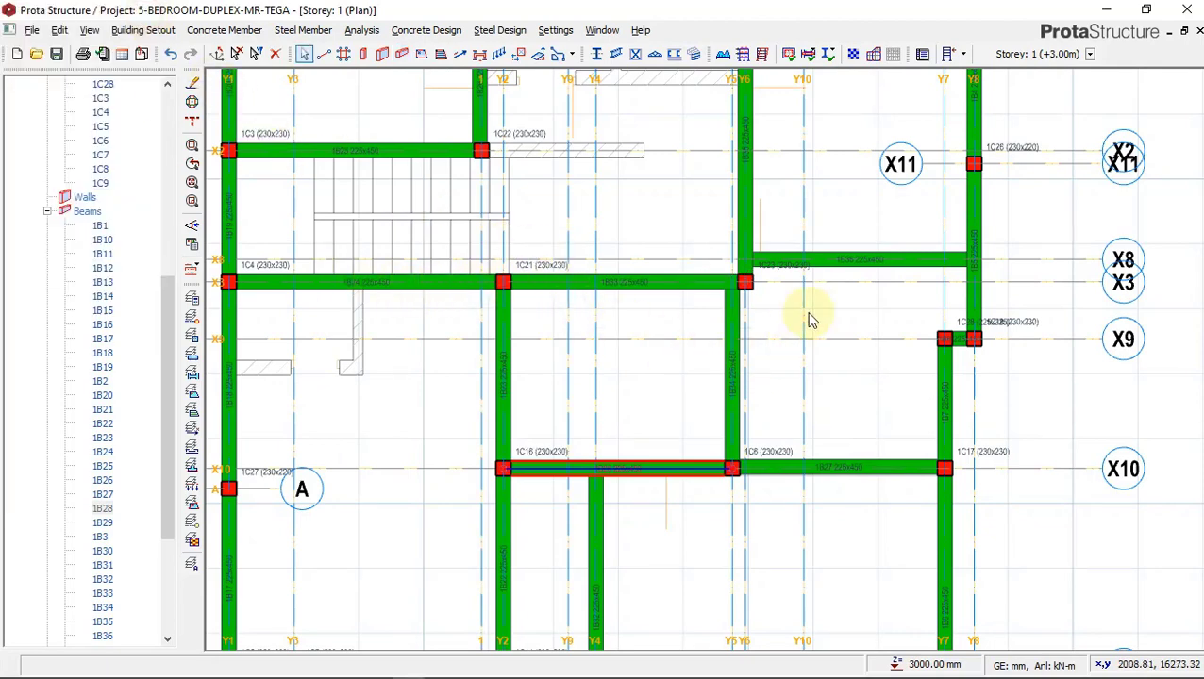
Insert a 225 x 450 mm beam along axis X2 from column 1C22 to axis Y6, checking the wall layout in the AutoCAD floor plan
{"action": "middle_click_drag", "start_coordinate": [814, 341], "coordinate": [771, 421]}
{"action": "scroll", "coordinate": [771, 422], "scroll_direction": "down", "scroll_amount": 2}
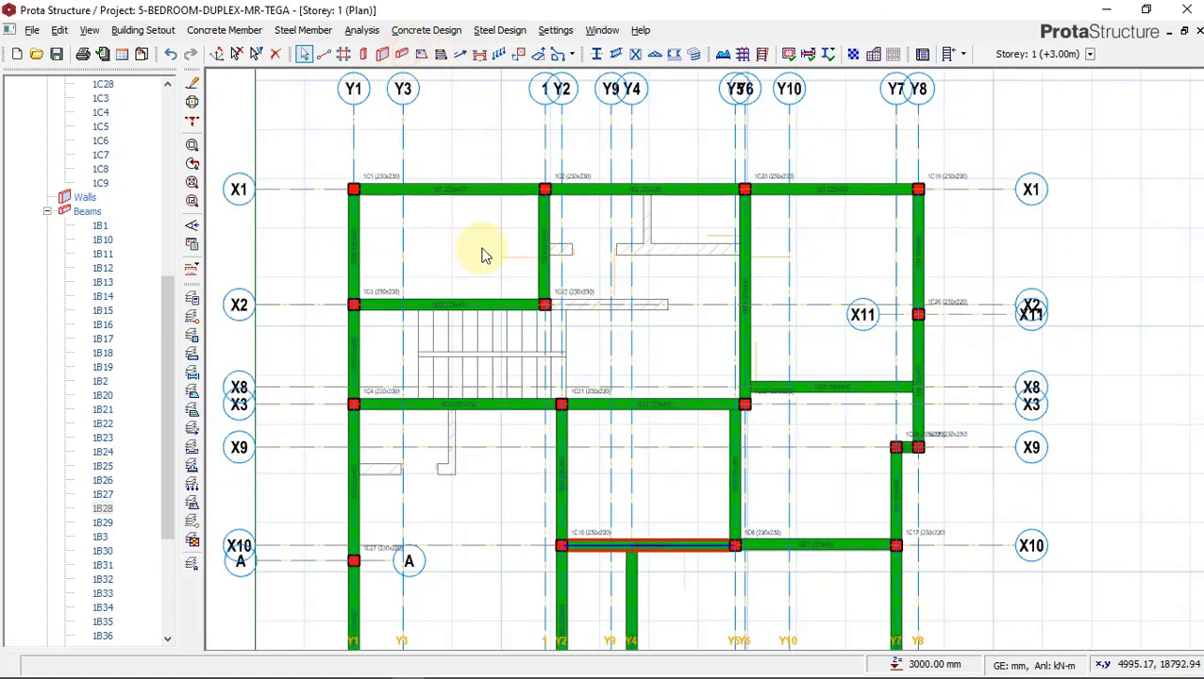
{"action": "key", "text": "Return"}
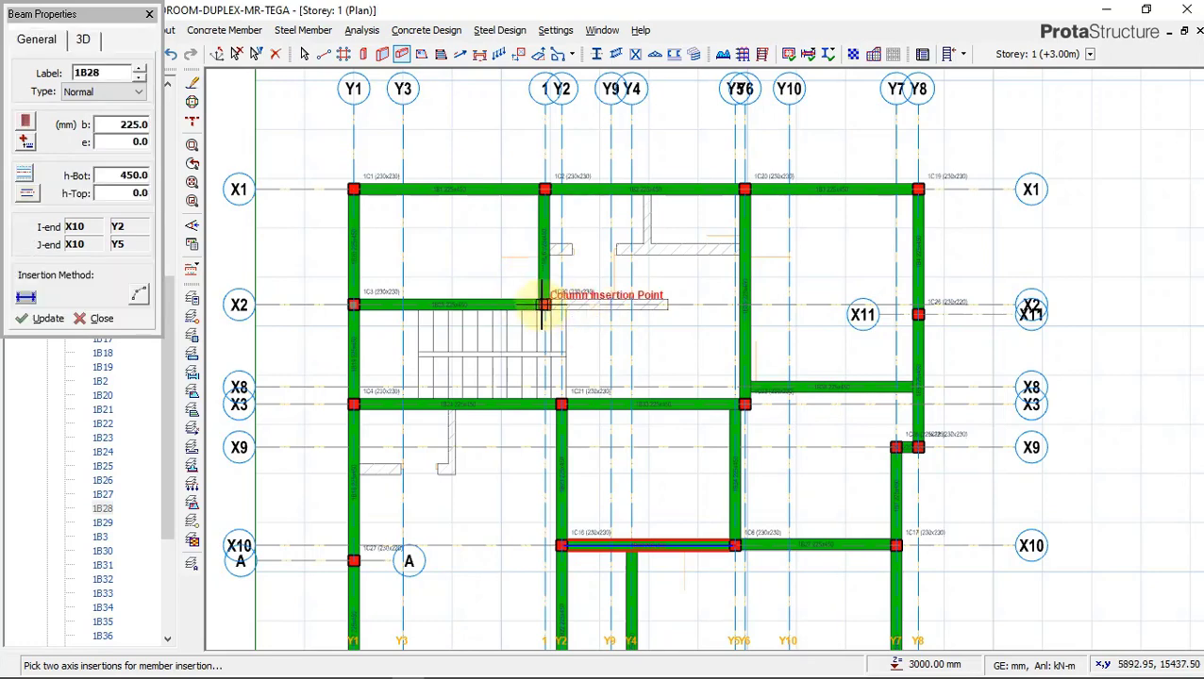
{"action": "scroll", "coordinate": [542, 307], "scroll_direction": "up", "scroll_amount": 2}
{"action": "left_click", "coordinate": [539, 298]}
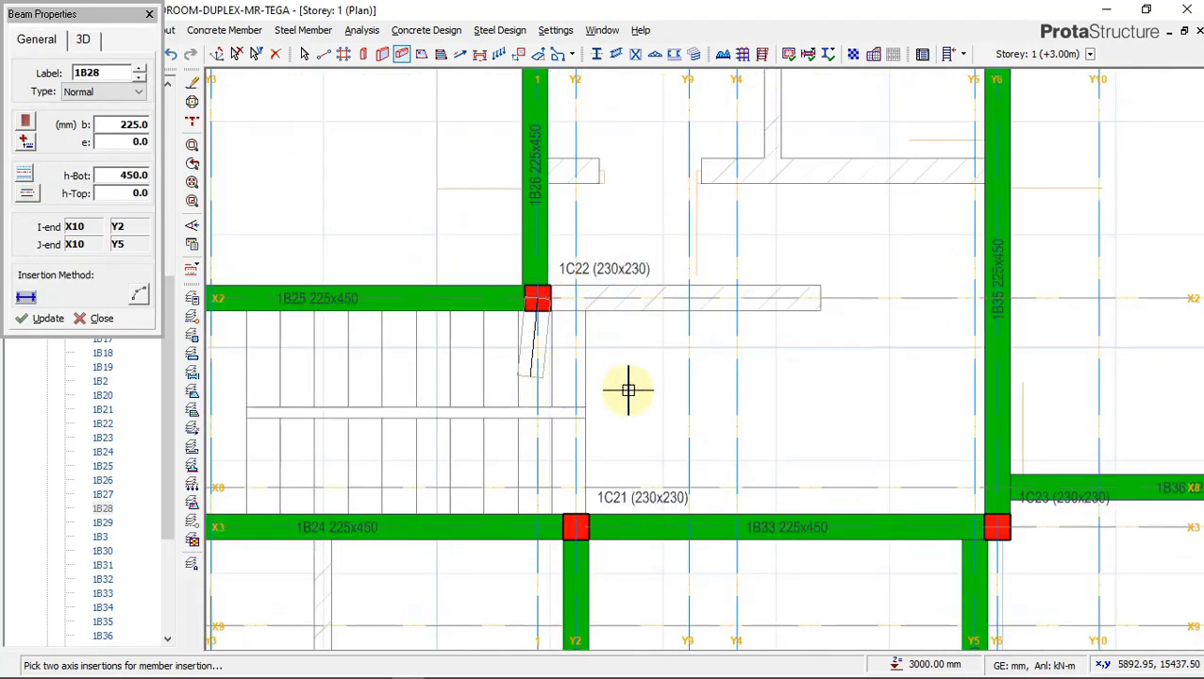
{"action": "scroll", "coordinate": [758, 375], "scroll_direction": "down", "scroll_amount": 2}
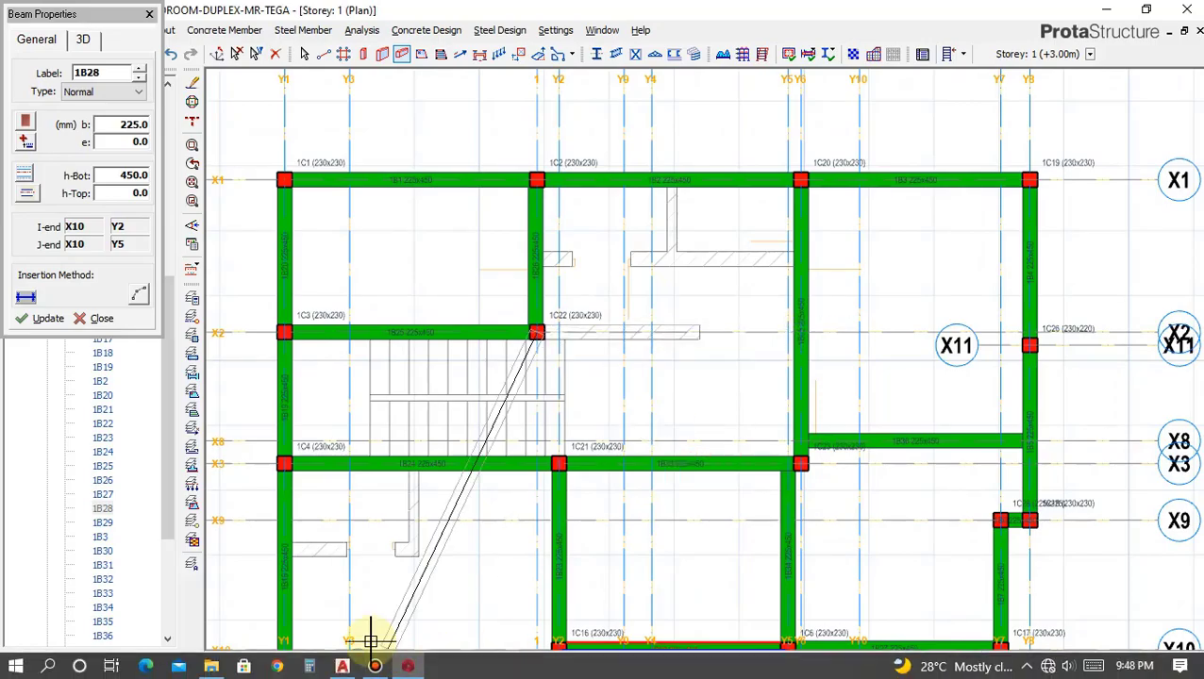
{"action": "left_click", "coordinate": [344, 664]}
{"action": "scroll", "coordinate": [529, 321], "scroll_direction": "up", "scroll_amount": 5}
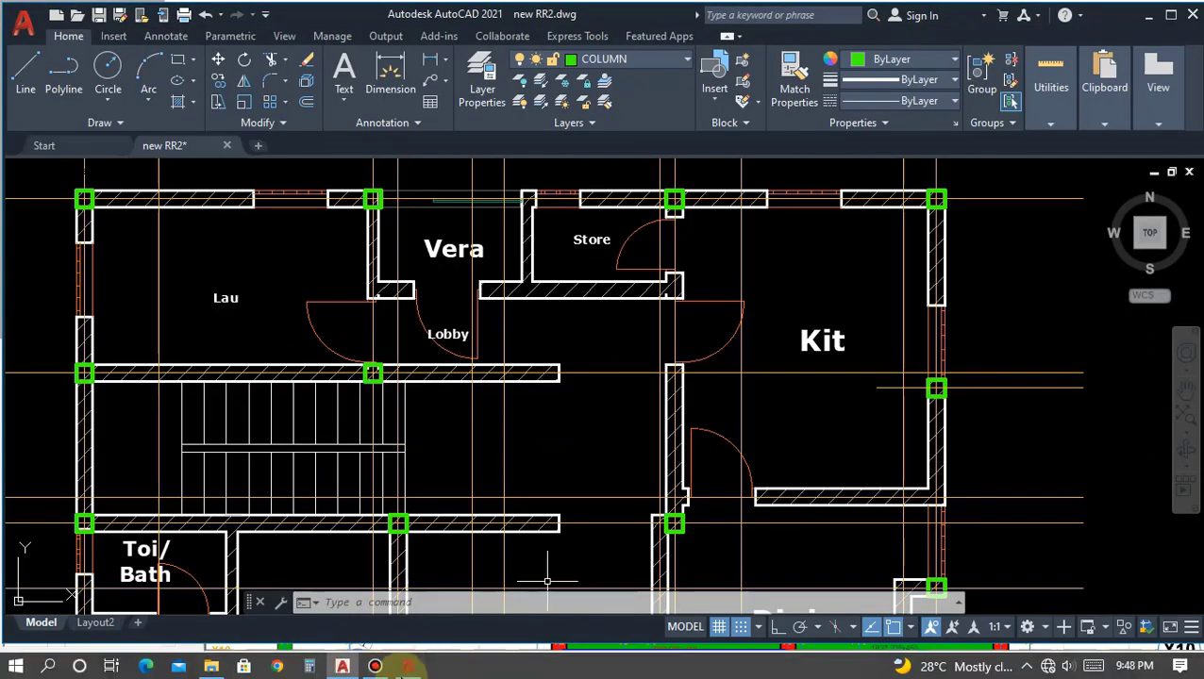
{"action": "left_click", "coordinate": [401, 660]}
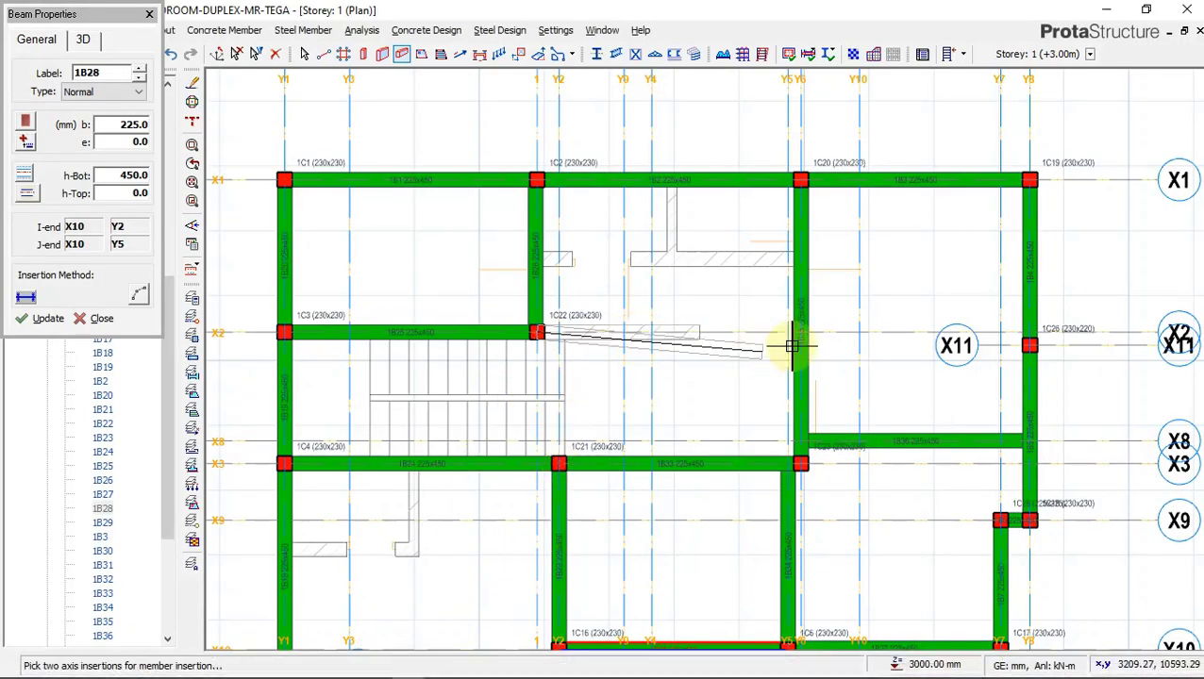
{"action": "scroll", "coordinate": [803, 333], "scroll_direction": "up", "scroll_amount": 2}
{"action": "left_click", "coordinate": [803, 332]}
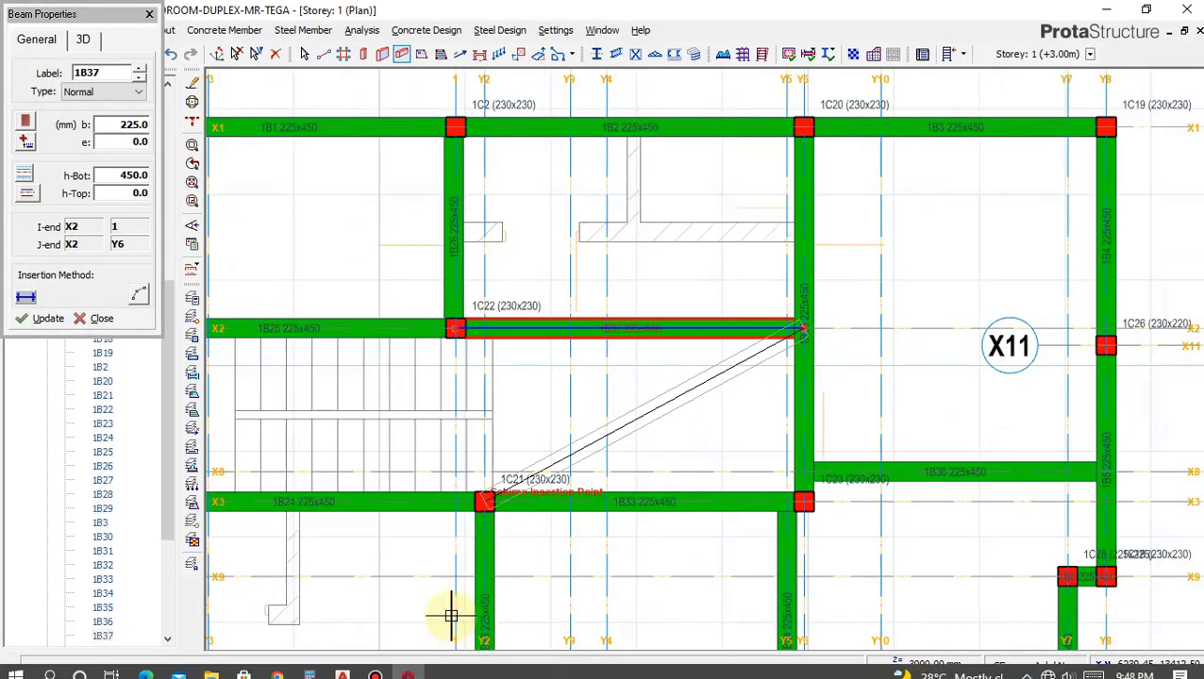
Compare the walls around the lobby, store and staircase in the AutoCAD floor plan with the Storey 1 beam layout
{"action": "left_click", "coordinate": [343, 666]}
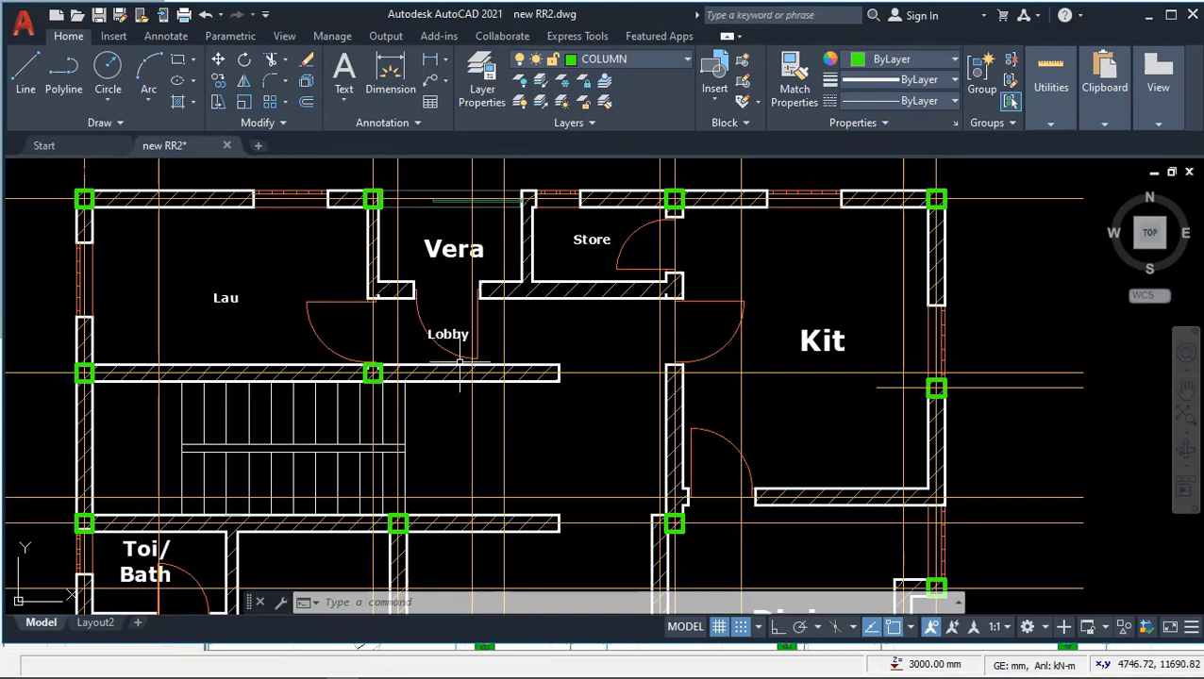
{"action": "left_click", "coordinate": [408, 668]}
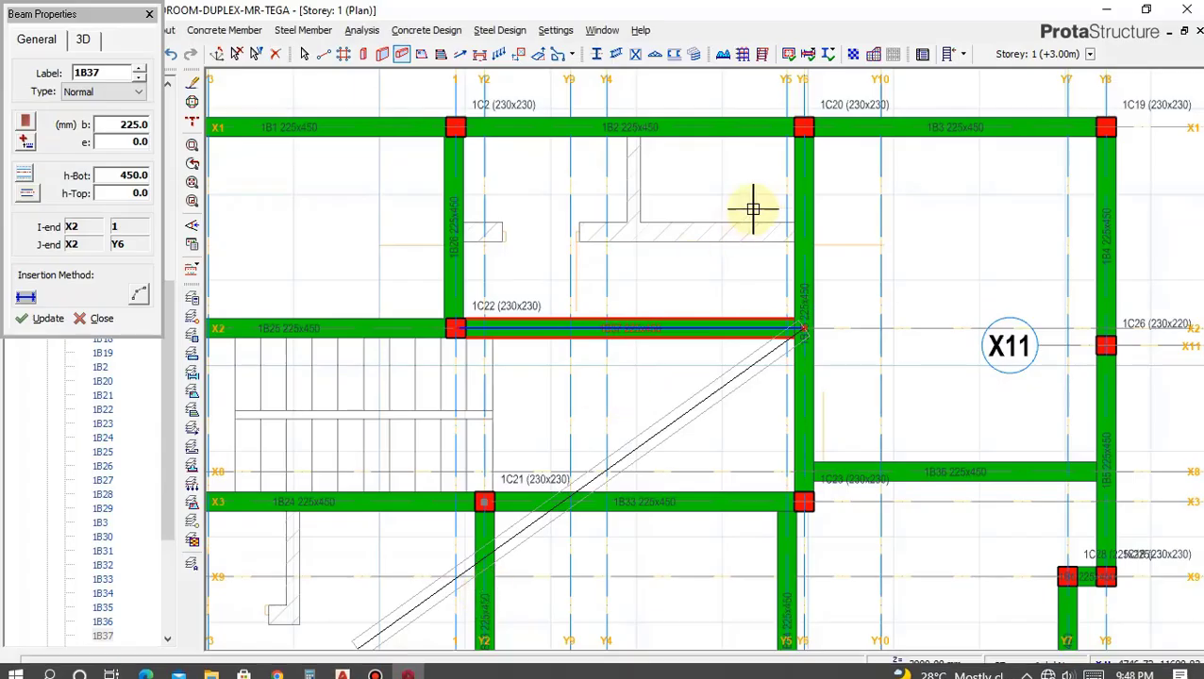
{"action": "scroll", "coordinate": [752, 206], "scroll_direction": "down", "scroll_amount": 4}
{"action": "scroll", "coordinate": [758, 194], "scroll_direction": "up", "scroll_amount": 5}
{"action": "scroll", "coordinate": [717, 257], "scroll_direction": "up", "scroll_amount": 3}
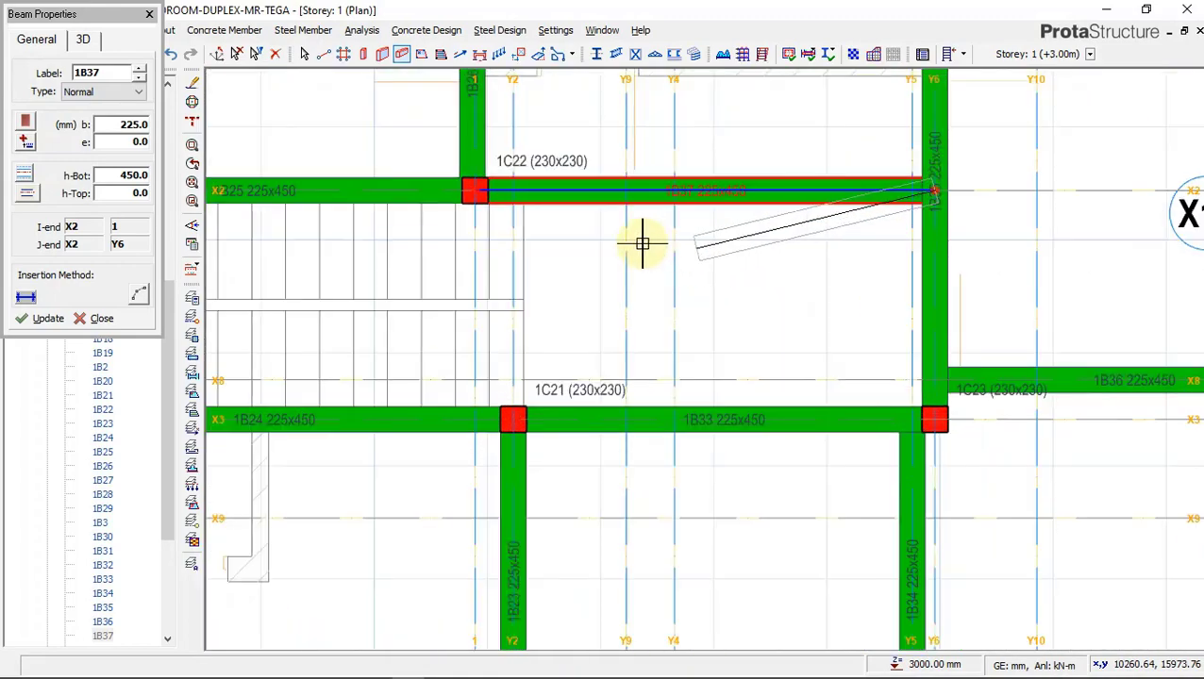
{"action": "scroll", "coordinate": [640, 270], "scroll_direction": "down", "scroll_amount": 3}
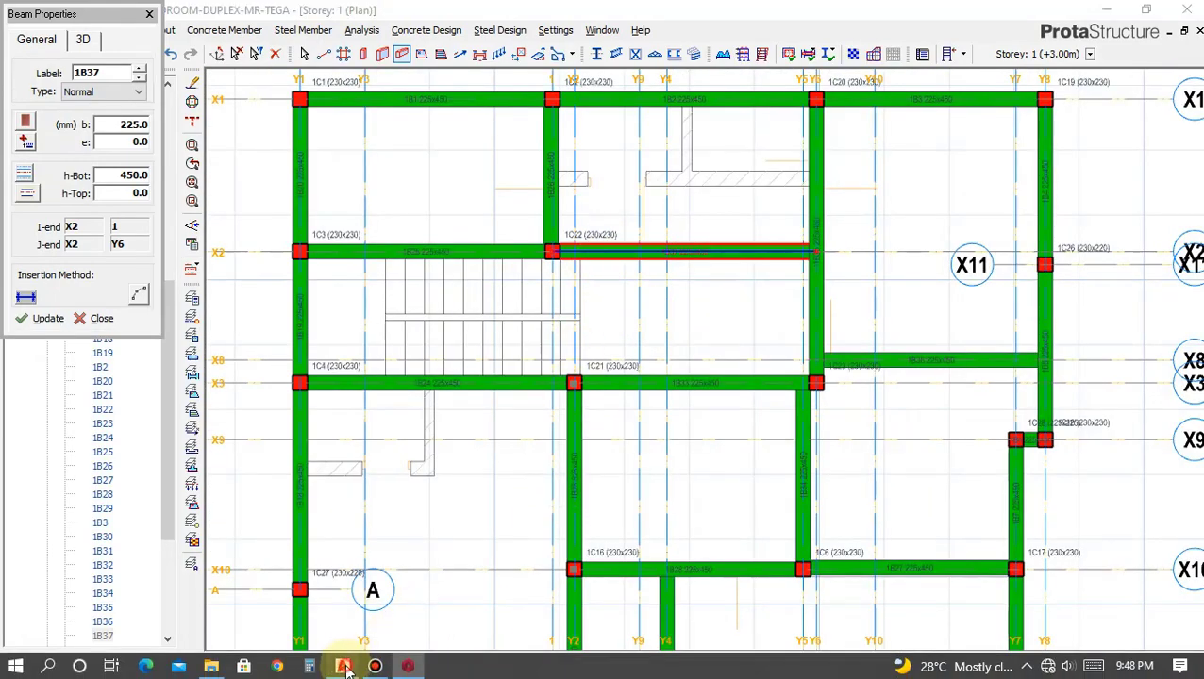
{"action": "left_click", "coordinate": [342, 667]}
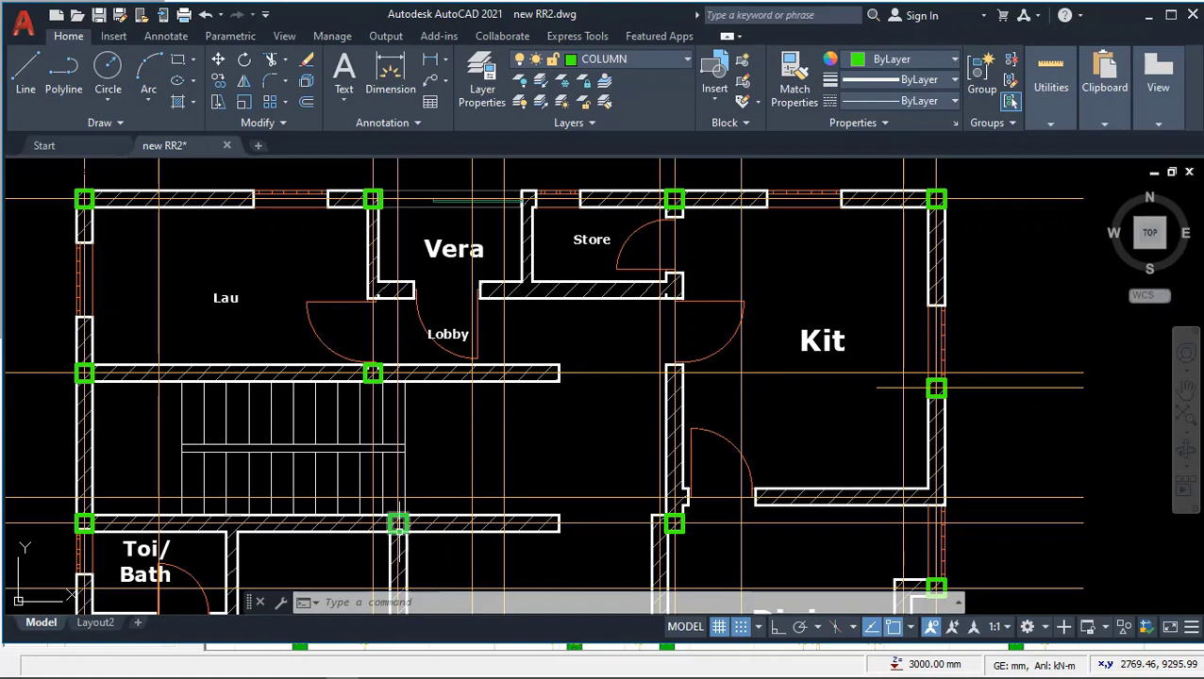
{"action": "left_click", "coordinate": [375, 666]}
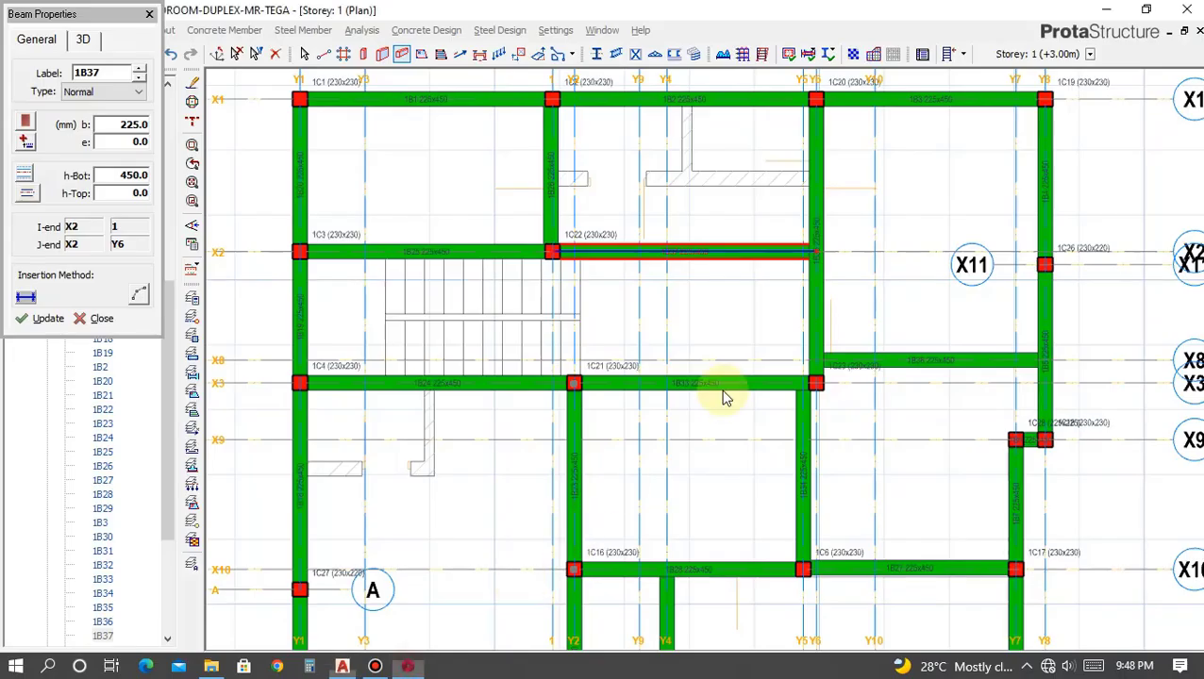
Examine the walls and columns around the staircase in the AutoCAD floor plan against the Storey 1 beam layout
{"action": "scroll", "coordinate": [574, 356], "scroll_direction": "up", "scroll_amount": 1}
{"action": "left_click", "coordinate": [575, 390]}
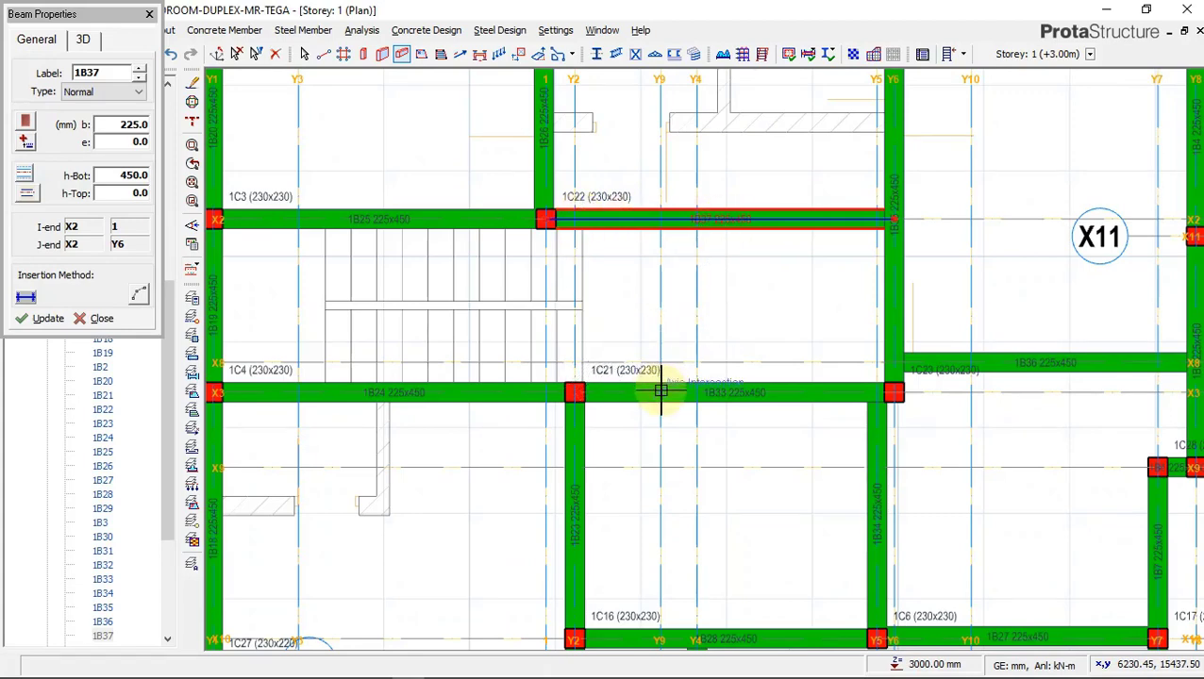
{"action": "mouse_move", "coordinate": [343, 670]}
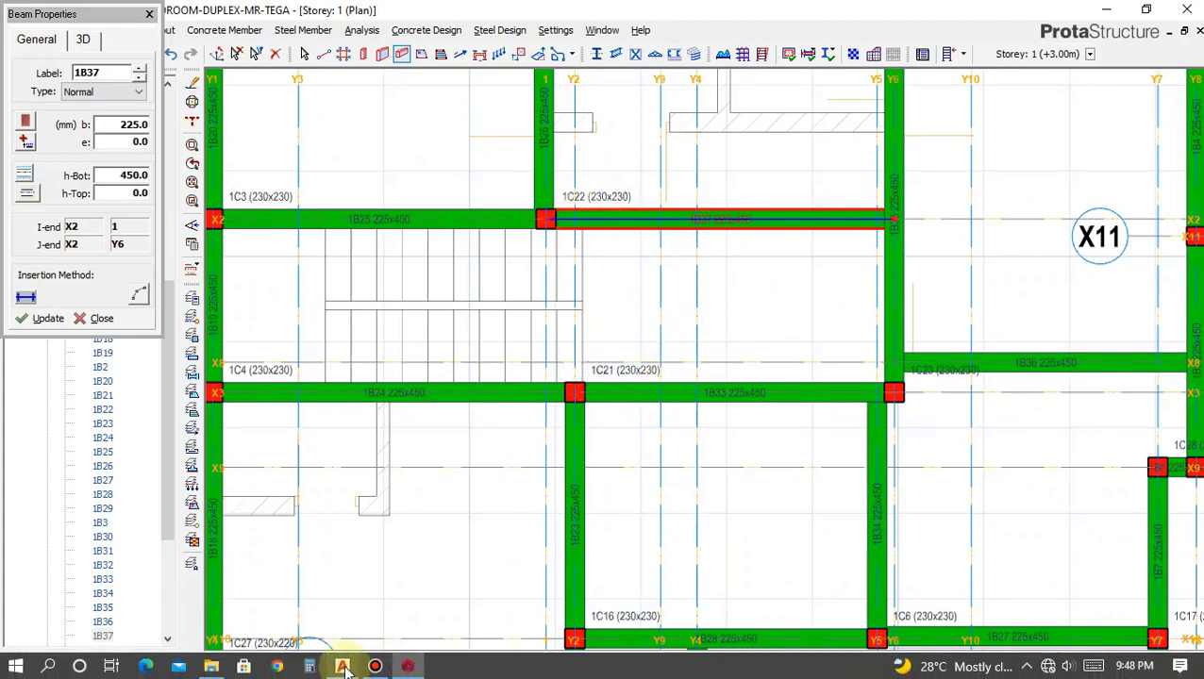
{"action": "left_click", "coordinate": [342, 670]}
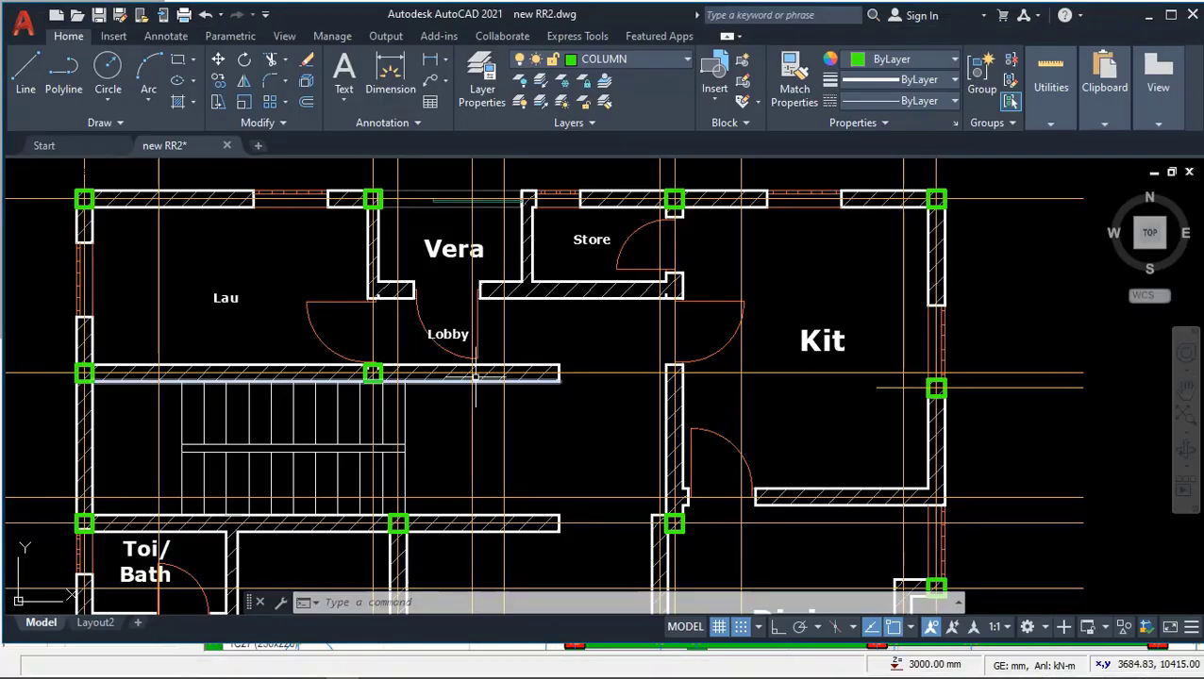
{"action": "scroll", "coordinate": [385, 524], "scroll_direction": "up", "scroll_amount": 2}
{"action": "scroll", "coordinate": [424, 512], "scroll_direction": "up", "scroll_amount": 3}
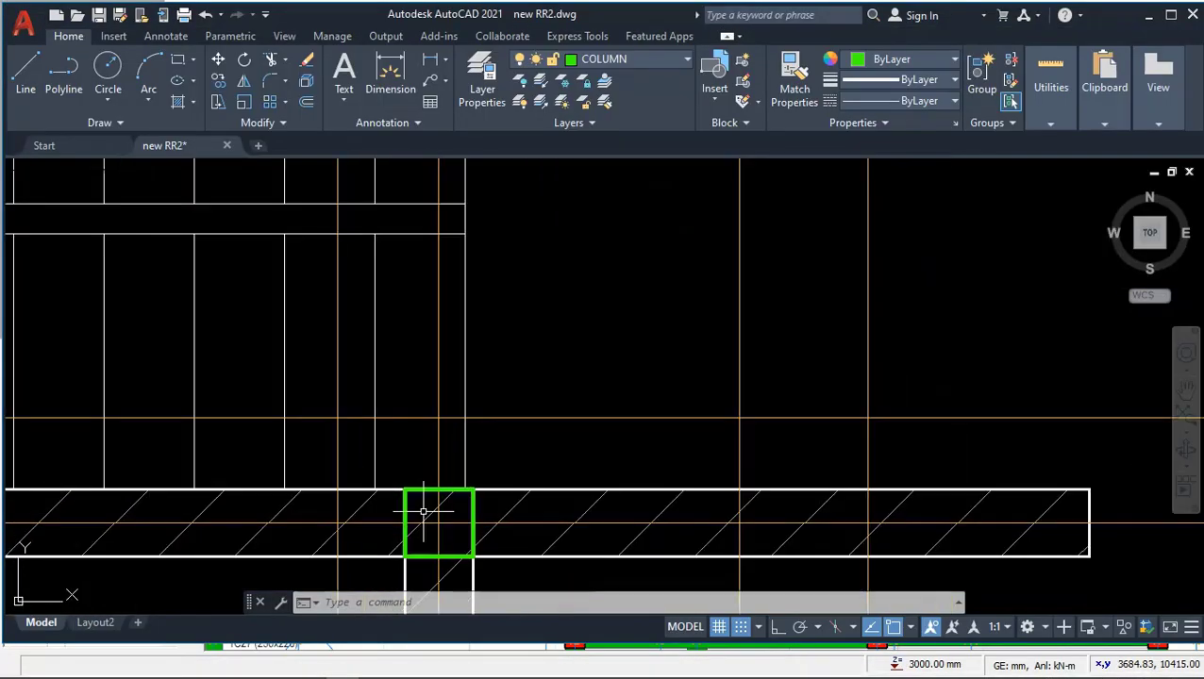
{"action": "scroll", "coordinate": [478, 251], "scroll_direction": "down", "scroll_amount": 5}
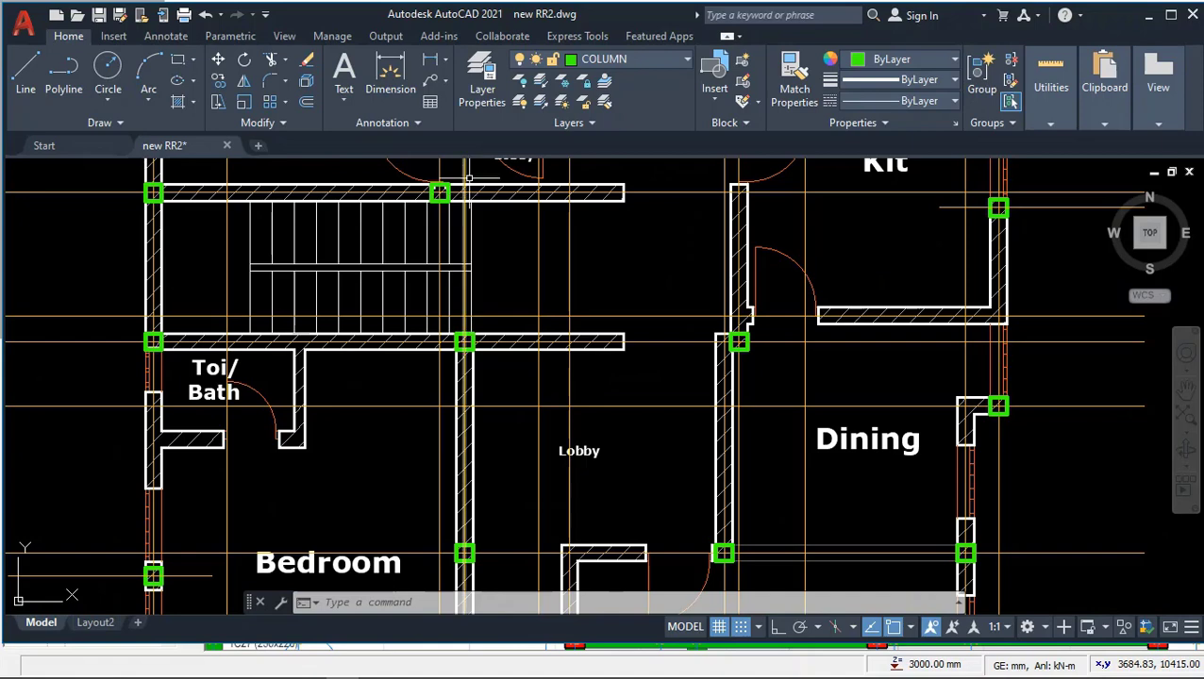
{"action": "scroll", "coordinate": [465, 196], "scroll_direction": "up", "scroll_amount": 3}
{"action": "scroll", "coordinate": [471, 227], "scroll_direction": "down", "scroll_amount": 2}
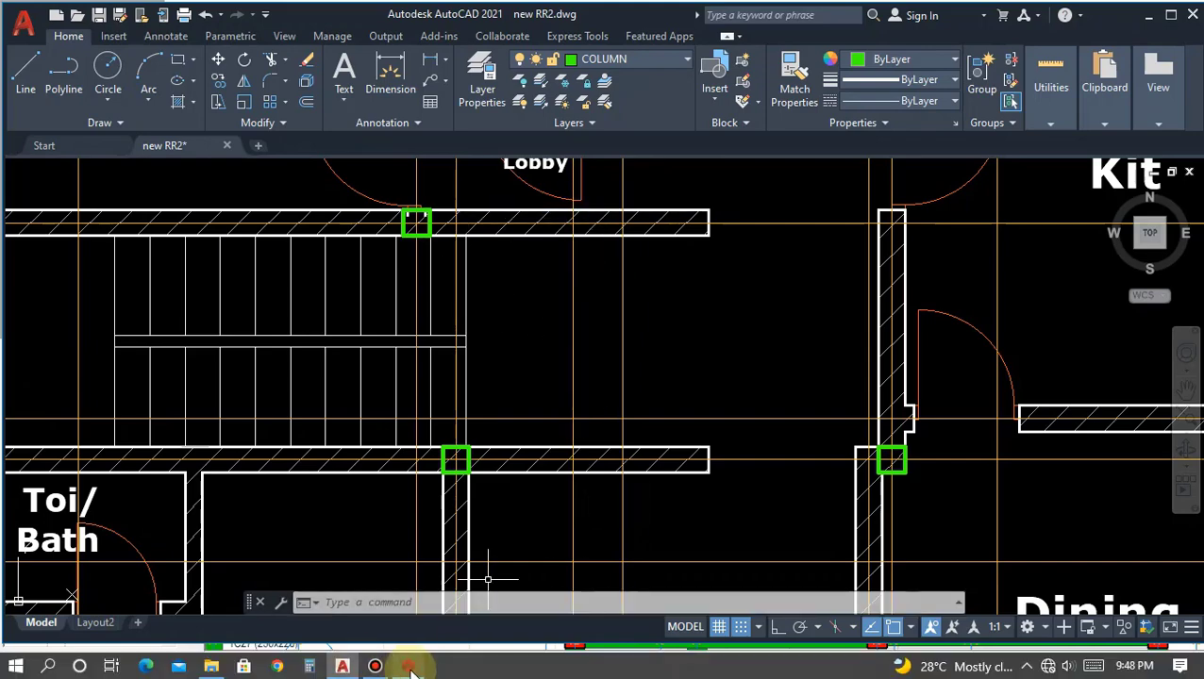
Back in ProtaStructure, insert a 225 x 450 mm beam along axis Y9 from axis X3 to axis X2 beside the staircase
{"action": "left_click", "coordinate": [443, 666]}
{"action": "left_click", "coordinate": [667, 236]}
{"action": "left_click", "coordinate": [660, 392]}
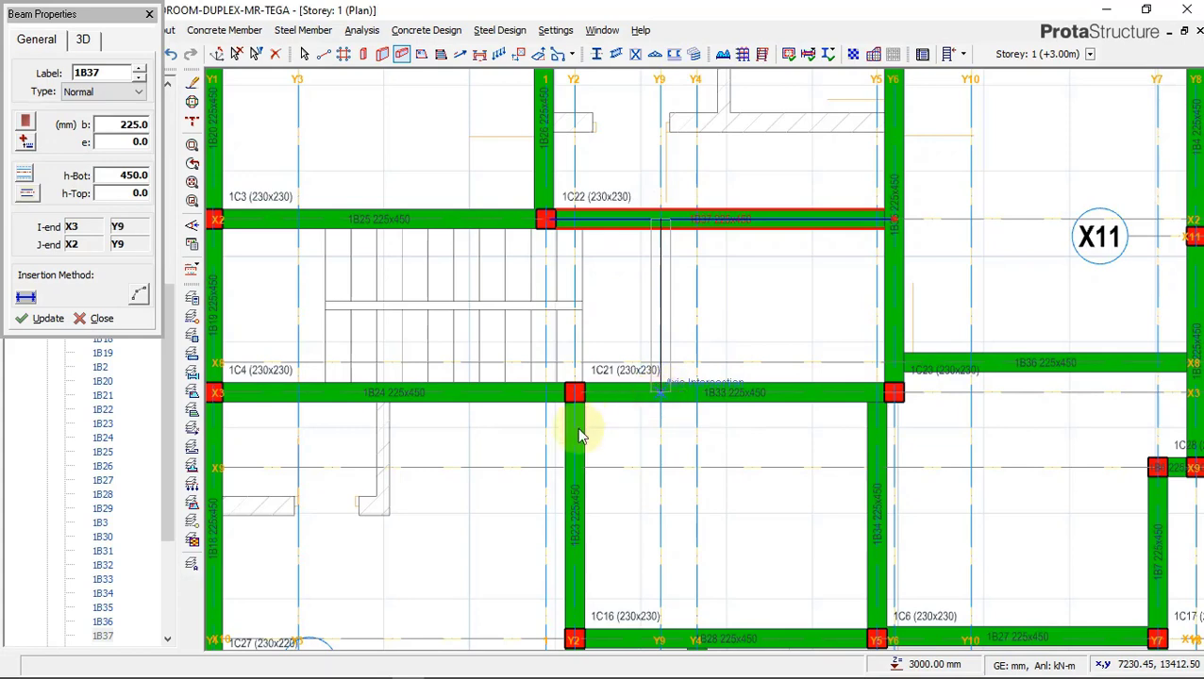
{"action": "scroll", "coordinate": [664, 295], "scroll_direction": "down", "scroll_amount": 3}
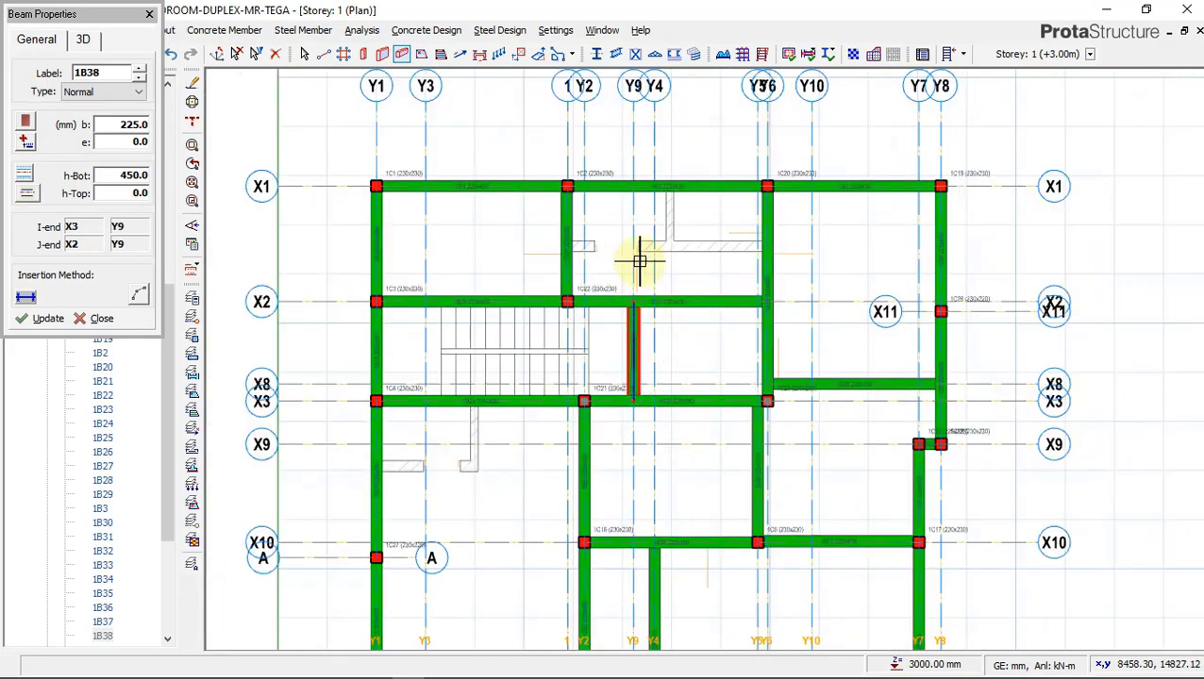
{"action": "key", "text": "Escape"}
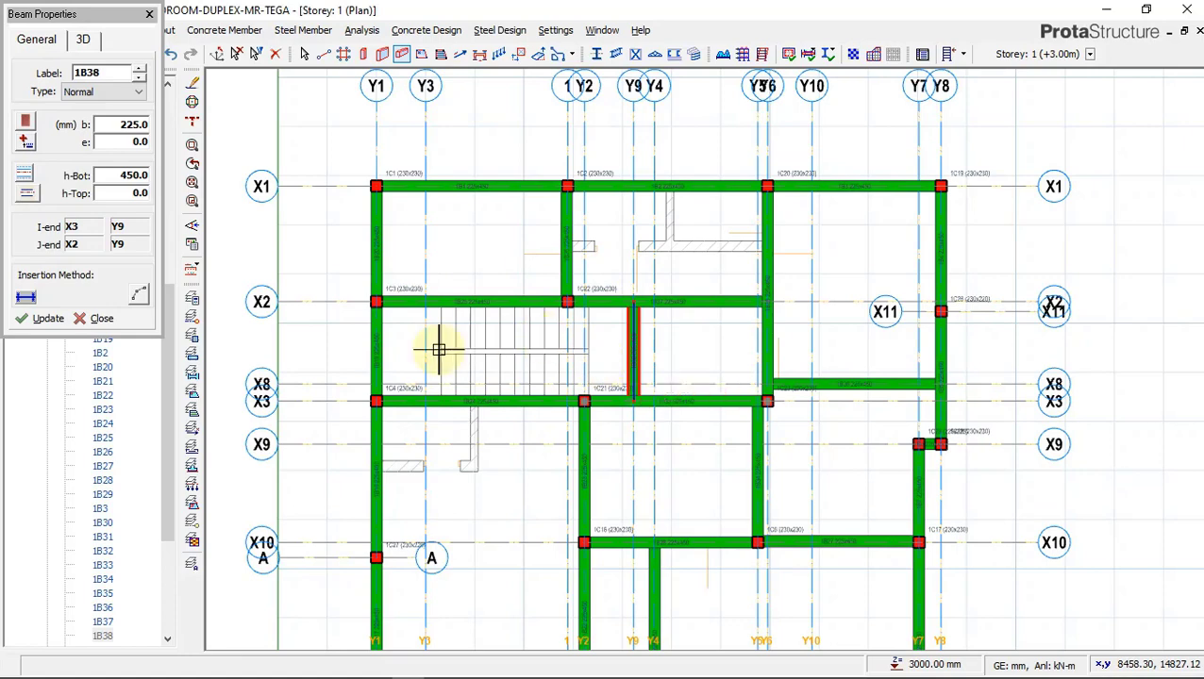
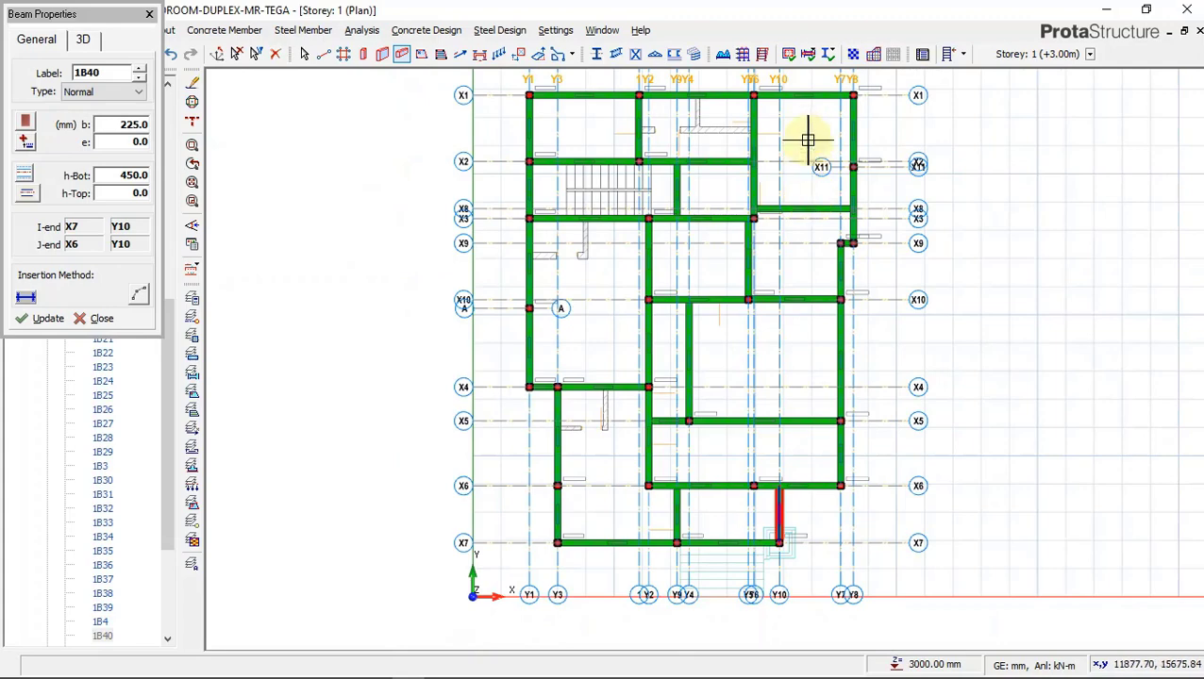
Finish beam insertion and start a new slab with a thickness of 150 mm
{"action": "scroll", "coordinate": [774, 117], "scroll_direction": "up", "scroll_amount": 1}
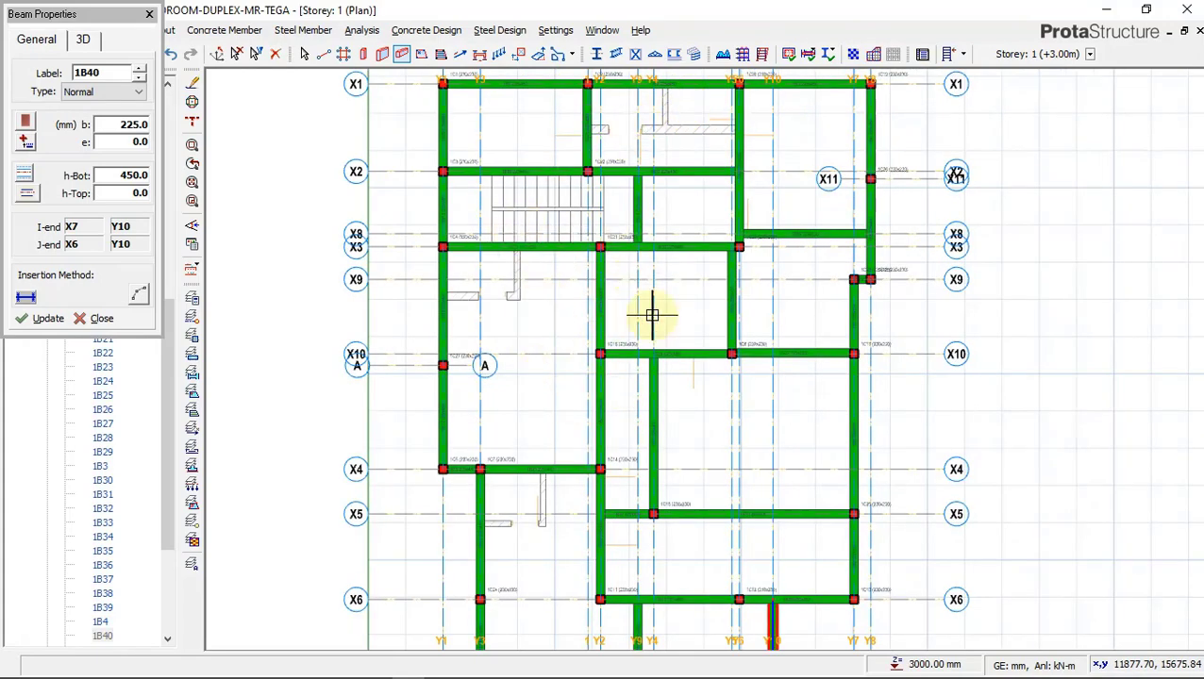
{"action": "scroll", "coordinate": [609, 357], "scroll_direction": "down", "scroll_amount": 1}
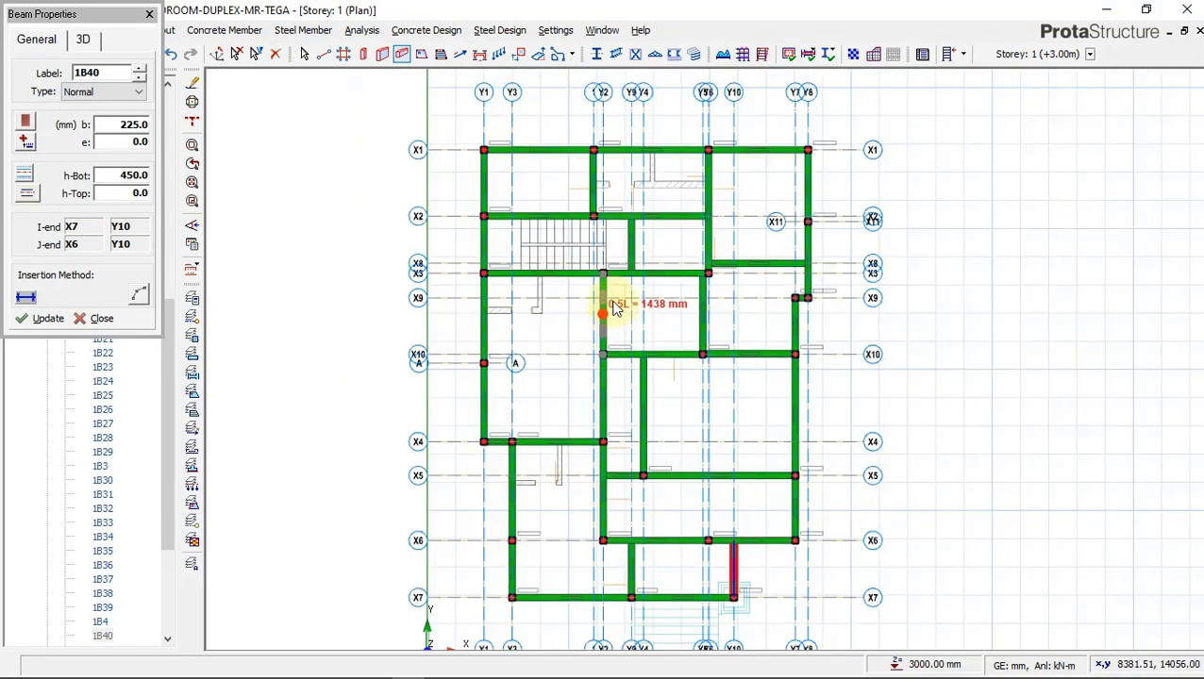
{"action": "key", "text": "Escape"}
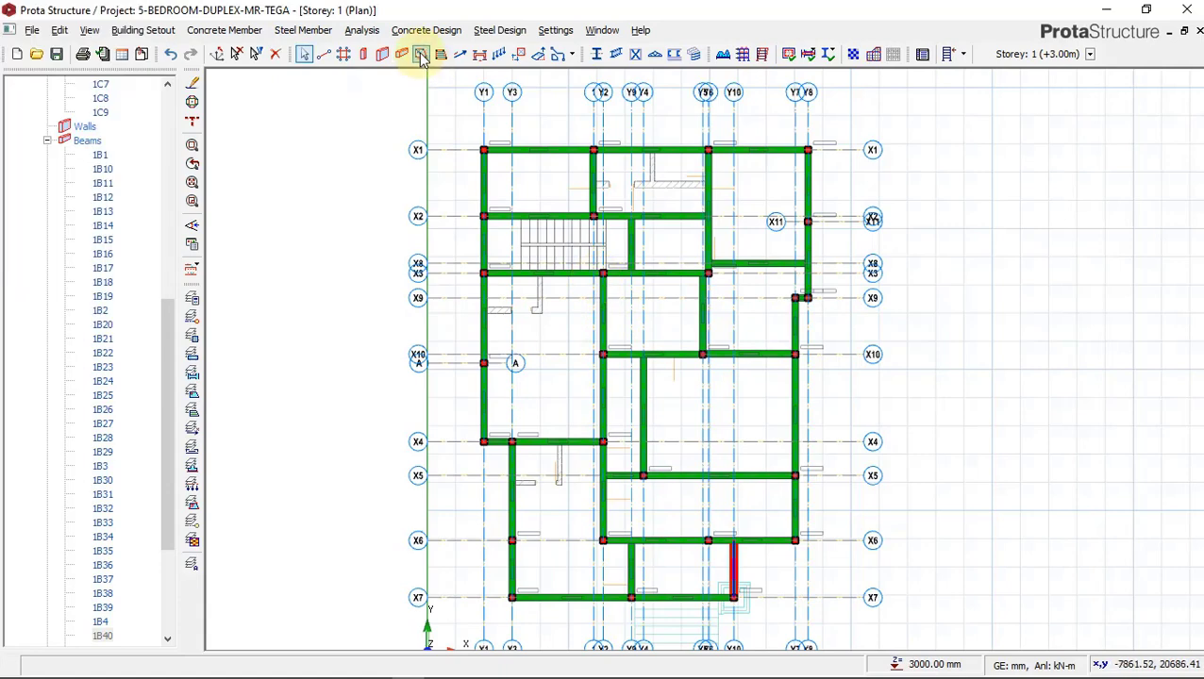
{"action": "left_click", "coordinate": [422, 56]}
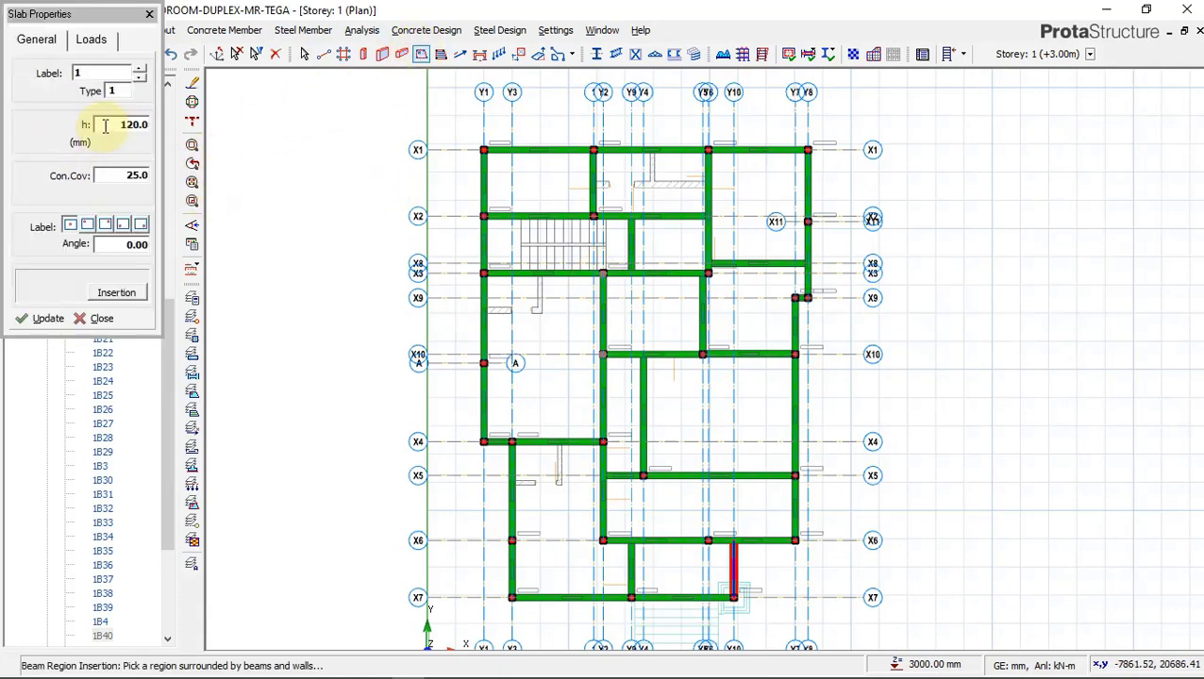
{"action": "double_click", "coordinate": [144, 123]}
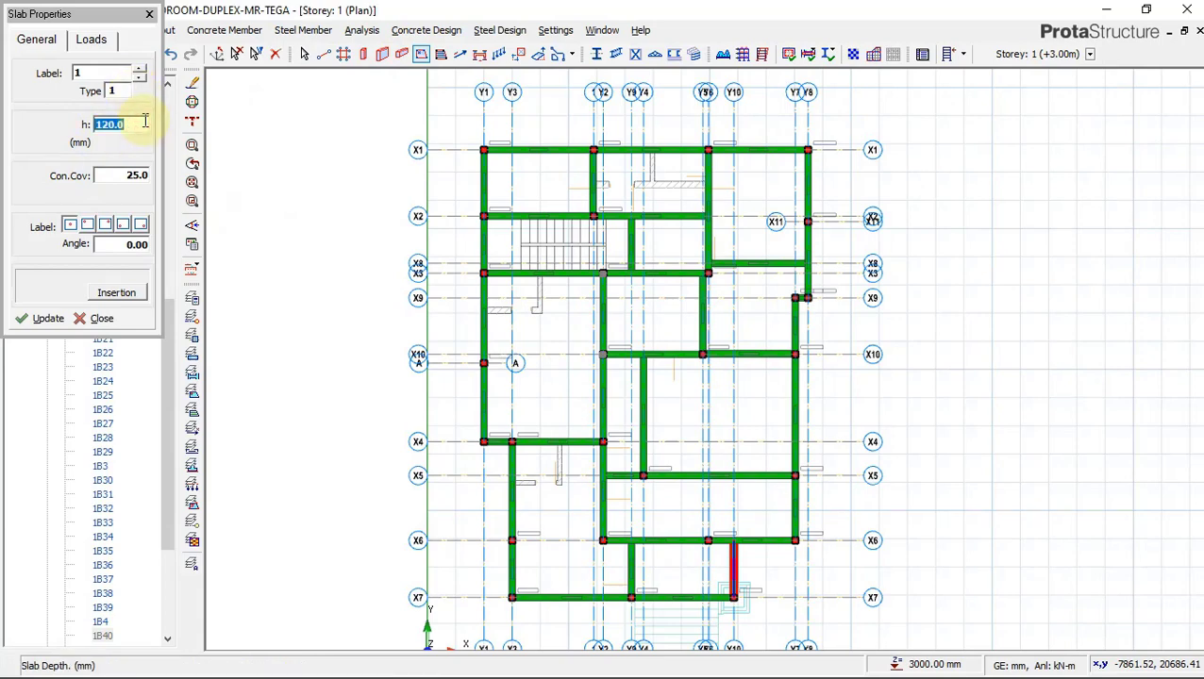
{"action": "double_click", "coordinate": [138, 175]}
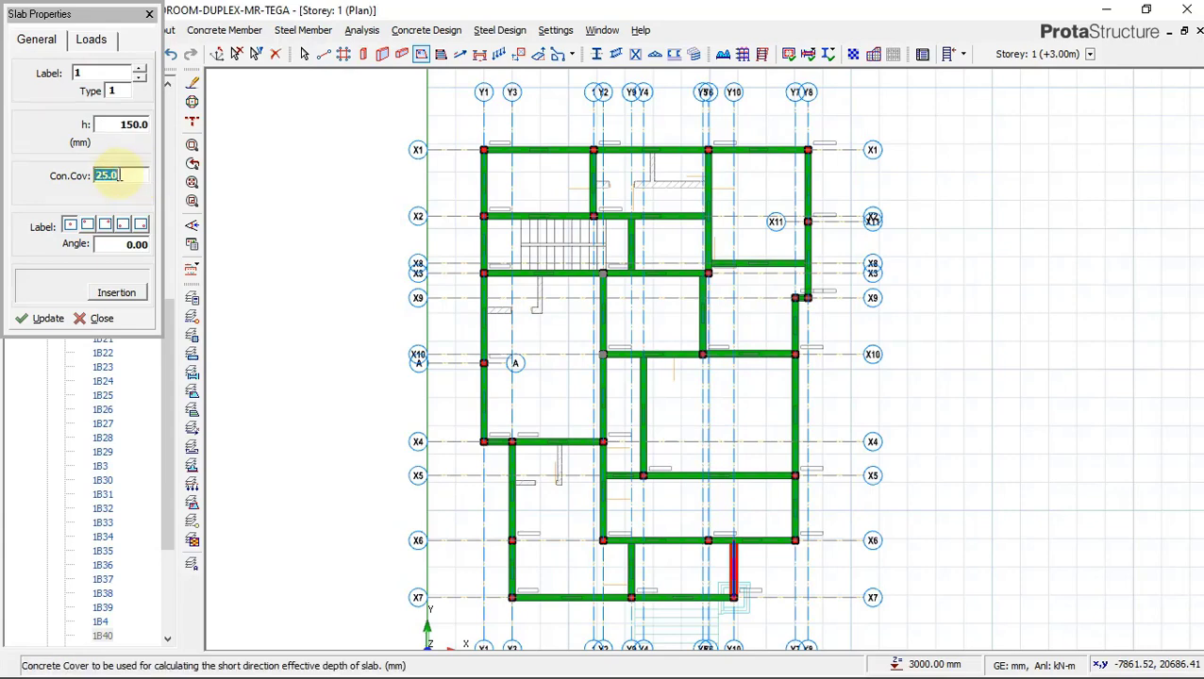
{"action": "double_click", "coordinate": [136, 125]}
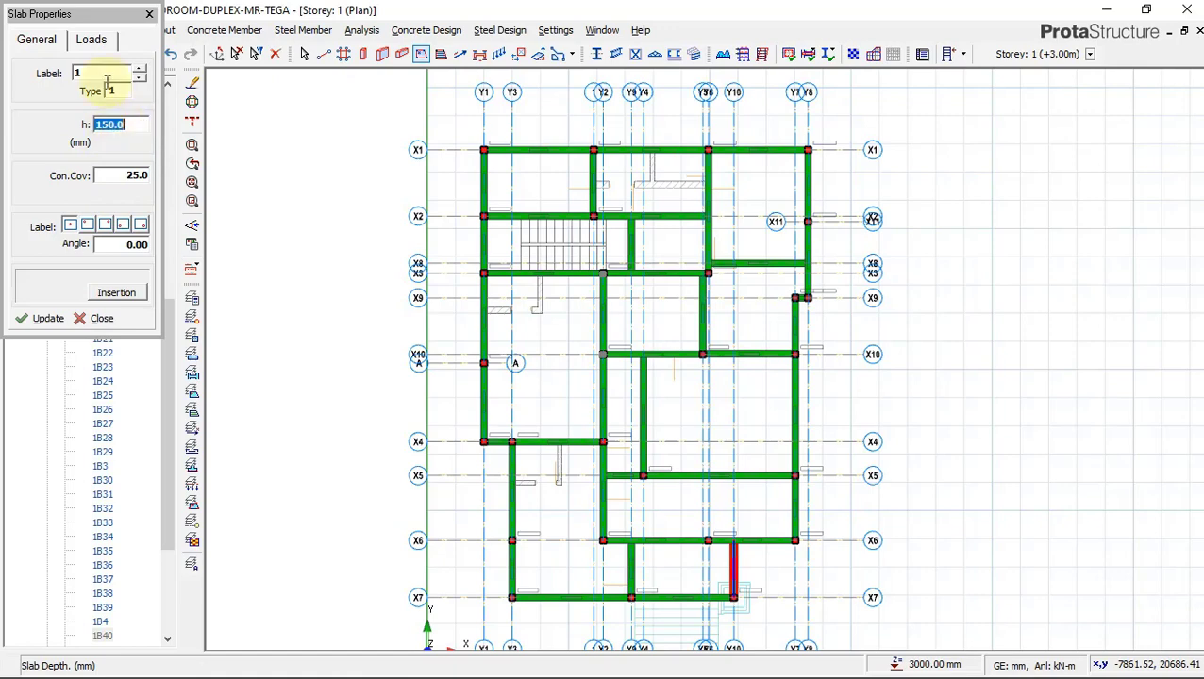
Set the slab dead load to 1.45 kN/m2 and the imposed load to 1.5 kN/m2 for general domestic use
{"action": "left_click", "coordinate": [100, 47]}
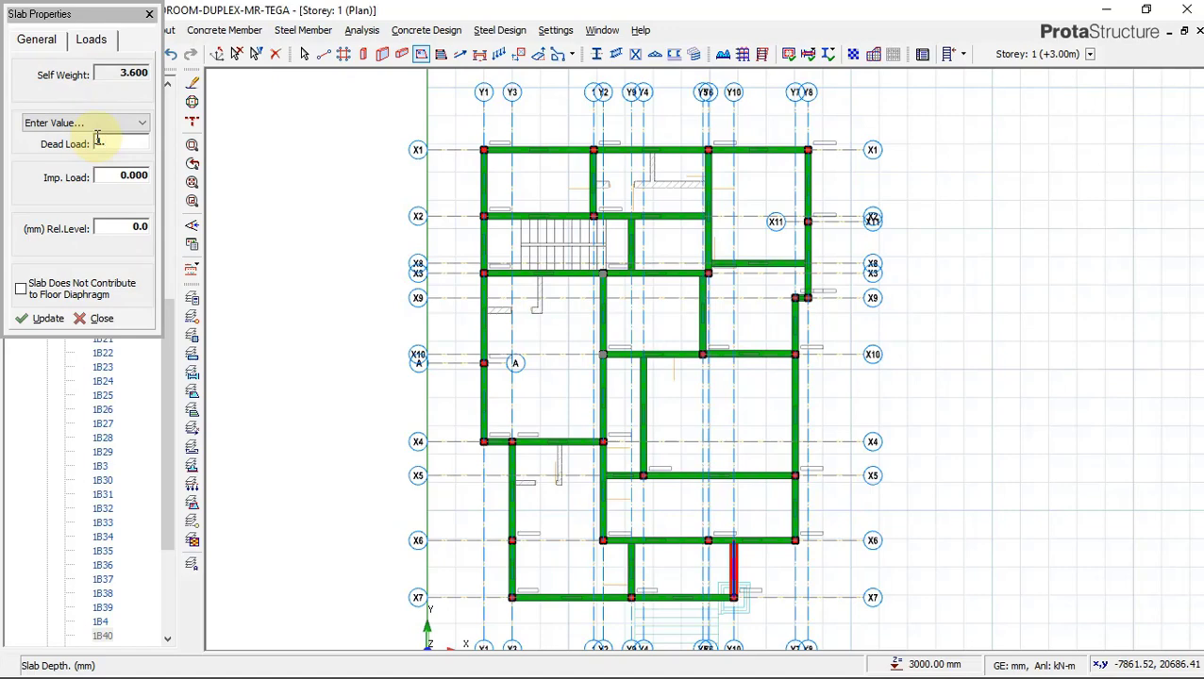
{"action": "left_click", "coordinate": [112, 173]}
{"action": "left_click_drag", "start_coordinate": [137, 172], "coordinate": [87, 173]}
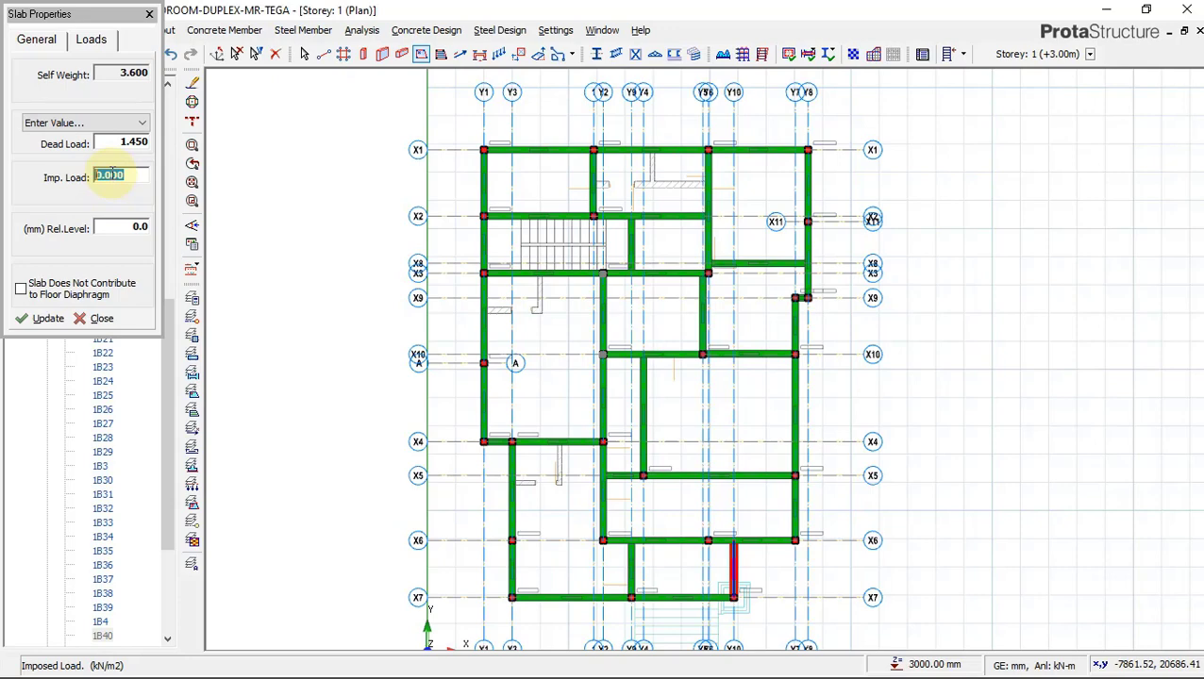
{"action": "double_click", "coordinate": [111, 175]}
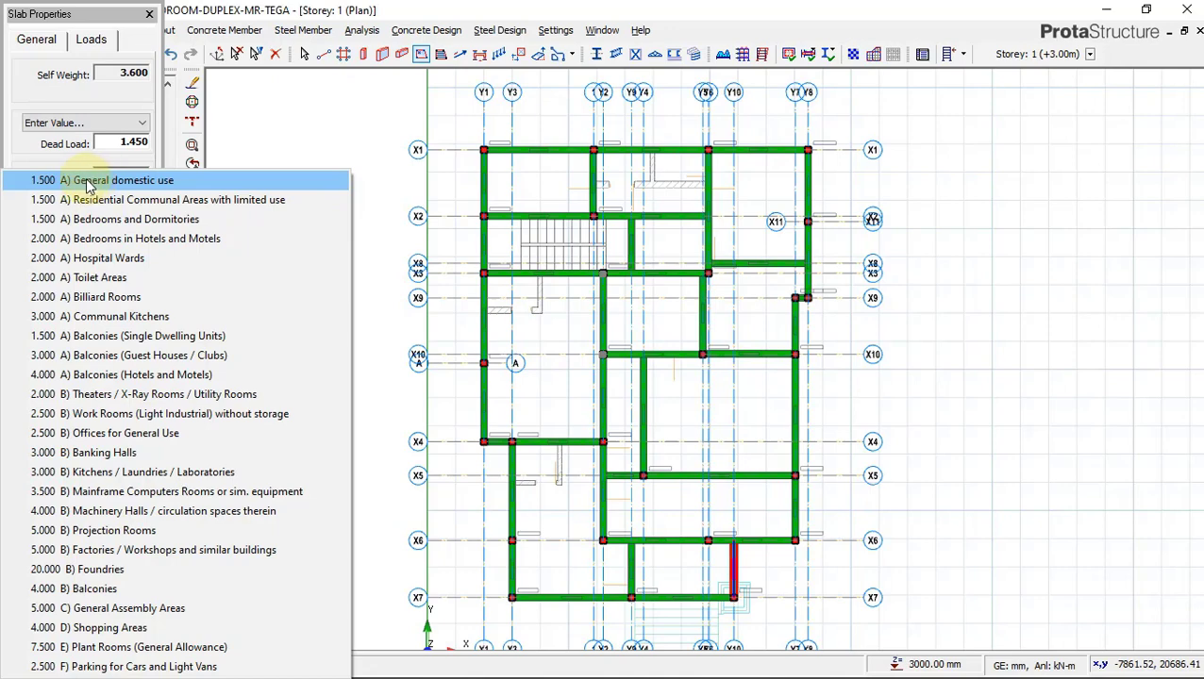
{"action": "left_click", "coordinate": [138, 186]}
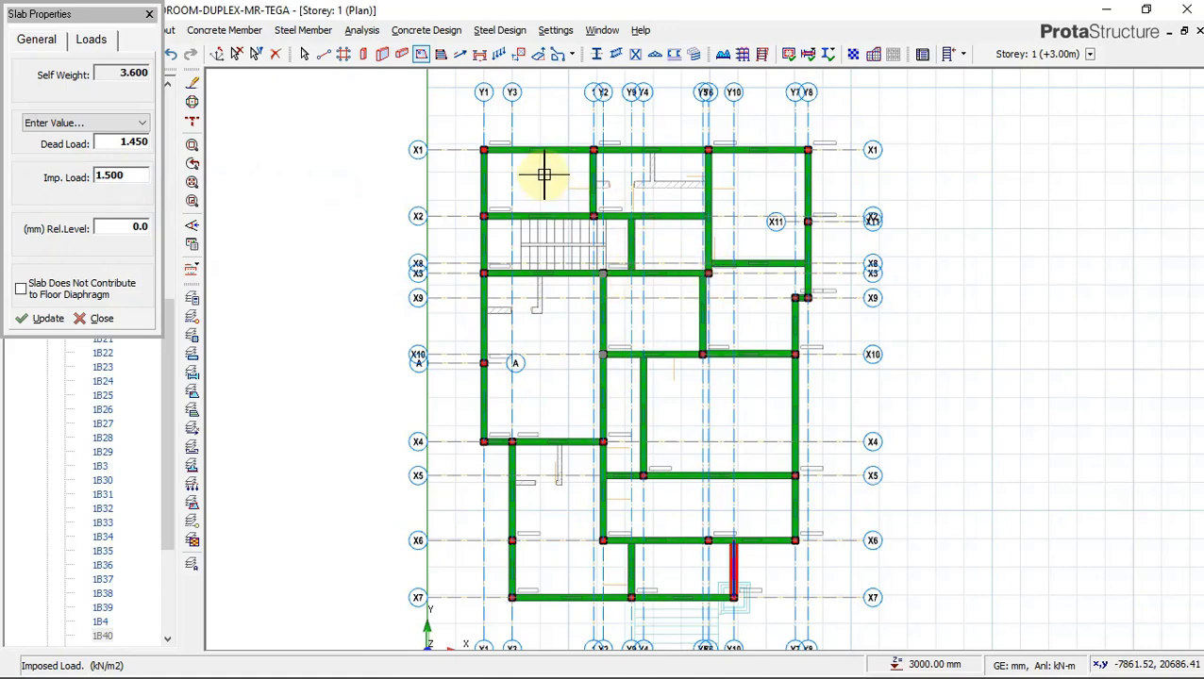
Insert slabs in both bays between axes X1 and X2, the X1-X8 bay, the bay beside the staircase and the X8-X10 bay
{"action": "scroll", "coordinate": [543, 175], "scroll_direction": "up", "scroll_amount": 1}
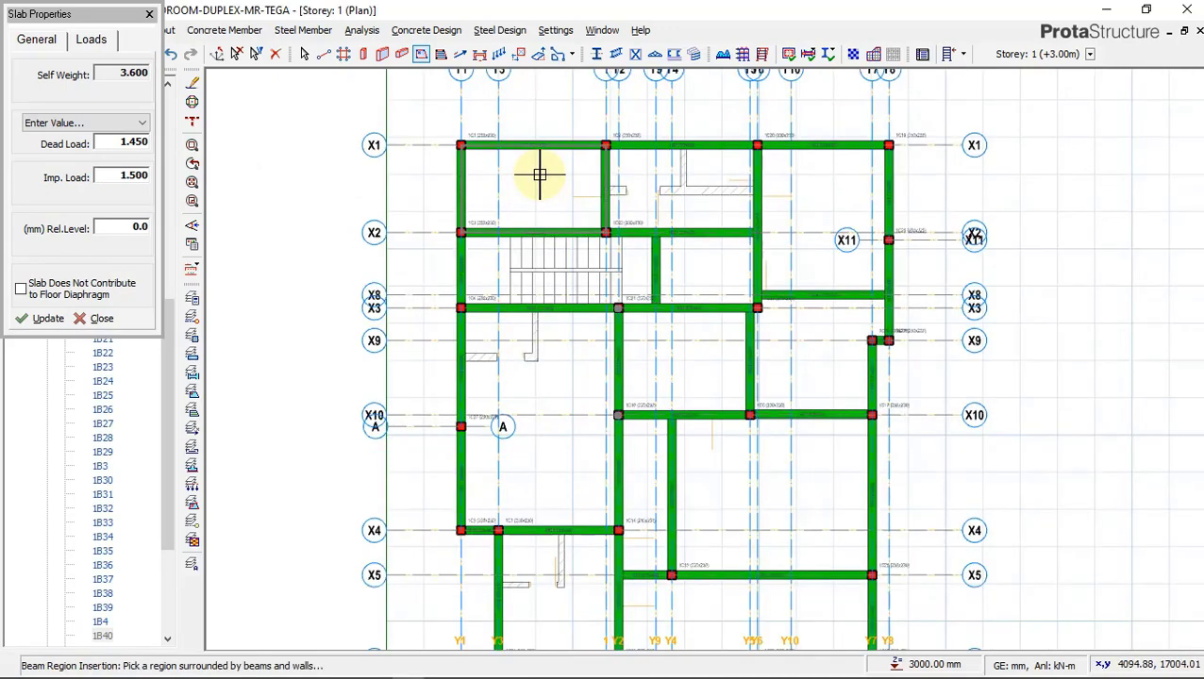
{"action": "left_click", "coordinate": [659, 180]}
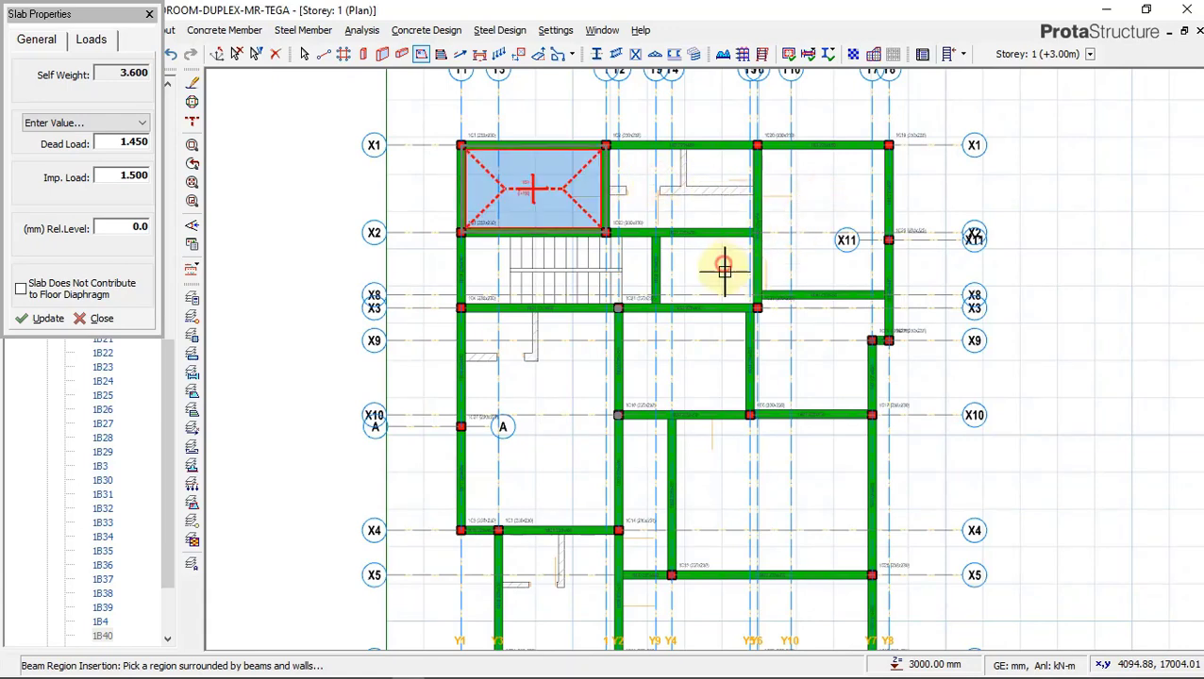
{"action": "left_click", "coordinate": [797, 279]}
{"action": "left_click", "coordinate": [720, 282]}
{"action": "left_click", "coordinate": [805, 332]}
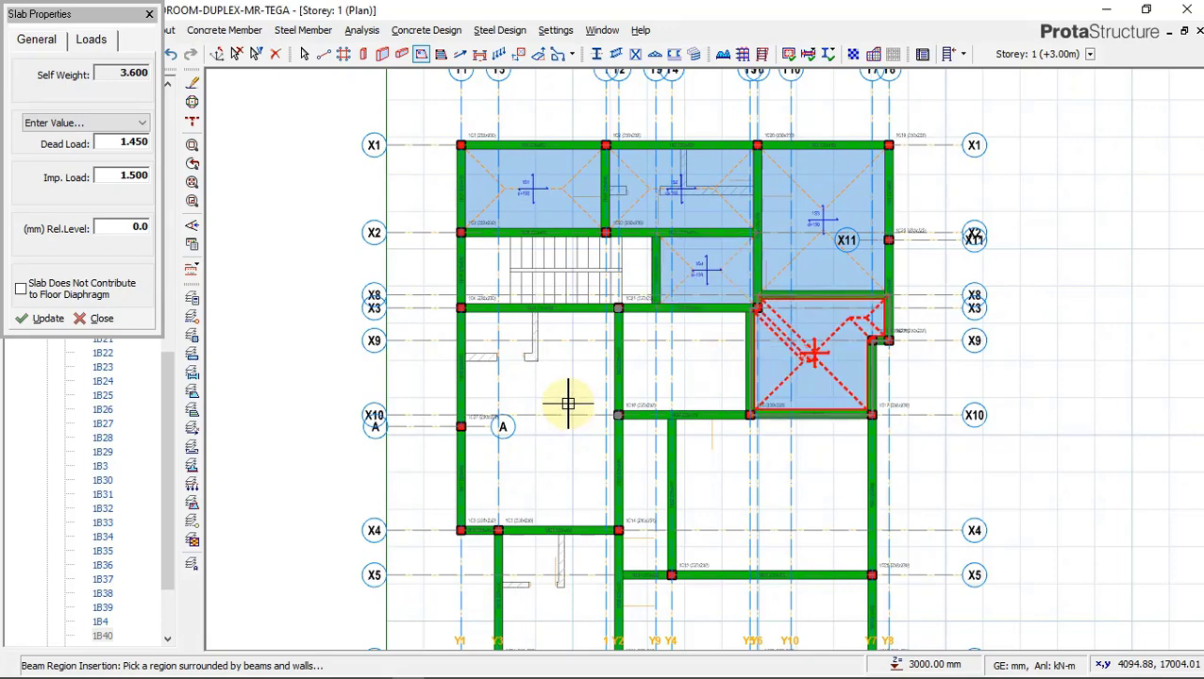
Insert slabs in the central X3-X10 bay, the X3-X4 bay, the two bays between X10 and X5, and the X4-X7 bay
{"action": "left_click", "coordinate": [660, 368]}
{"action": "left_click", "coordinate": [585, 347]}
{"action": "left_click", "coordinate": [641, 451]}
{"action": "left_click", "coordinate": [748, 476]}
{"action": "left_click", "coordinate": [575, 579]}
Insert slabs in the bay between axes X5 and X6 and in the X6-X7 bay between axes Y9 and Y10, and end slab insertion
{"action": "scroll", "coordinate": [586, 113], "scroll_direction": "down", "scroll_amount": 3}
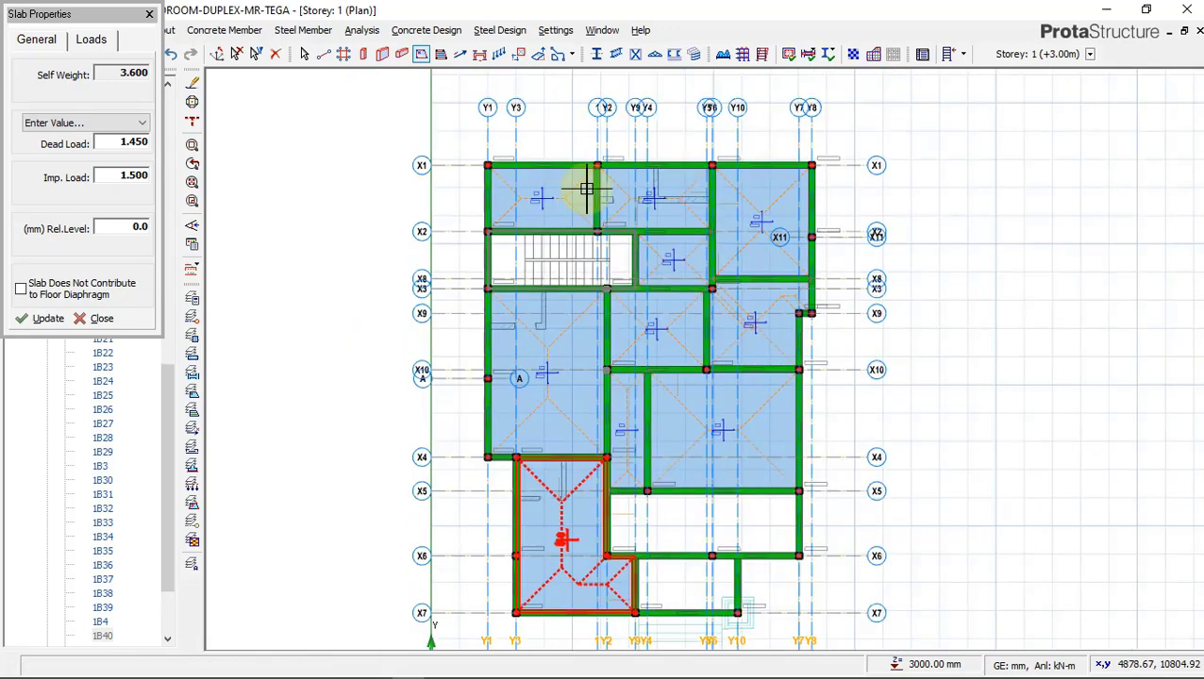
{"action": "scroll", "coordinate": [720, 469], "scroll_direction": "up", "scroll_amount": 1}
{"action": "left_click", "coordinate": [668, 434]}
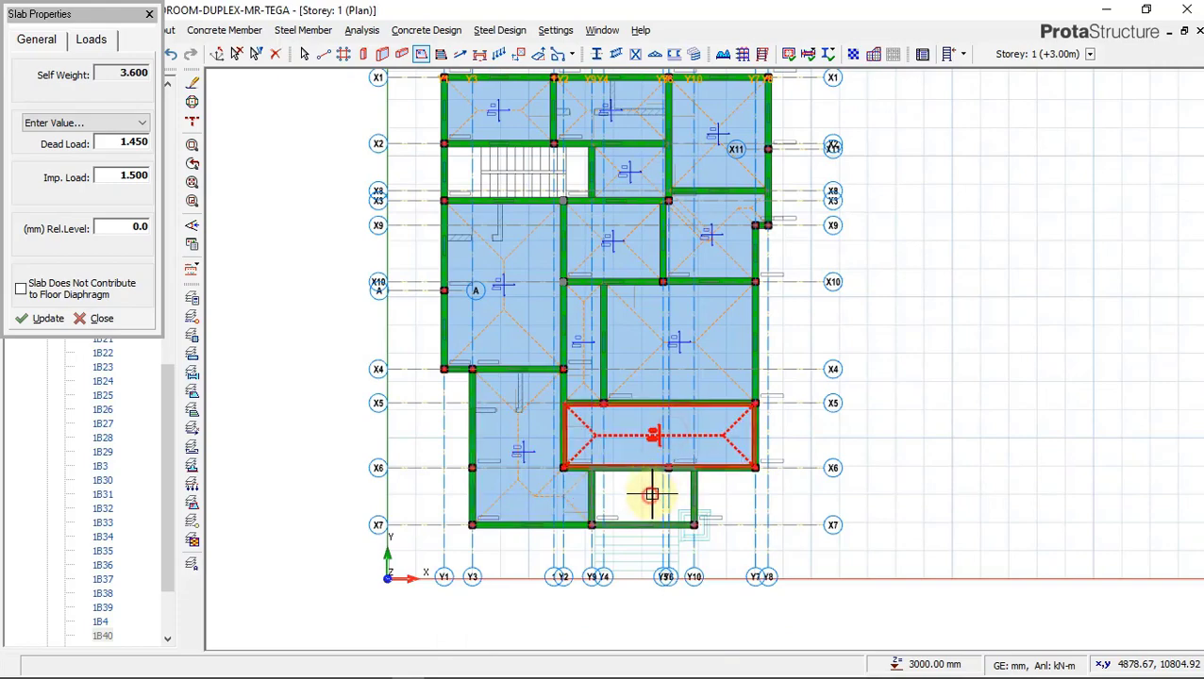
{"action": "left_click", "coordinate": [645, 494]}
{"action": "scroll", "coordinate": [510, 316], "scroll_direction": "up", "scroll_amount": 2}
{"action": "scroll", "coordinate": [566, 439], "scroll_direction": "down", "scroll_amount": 2}
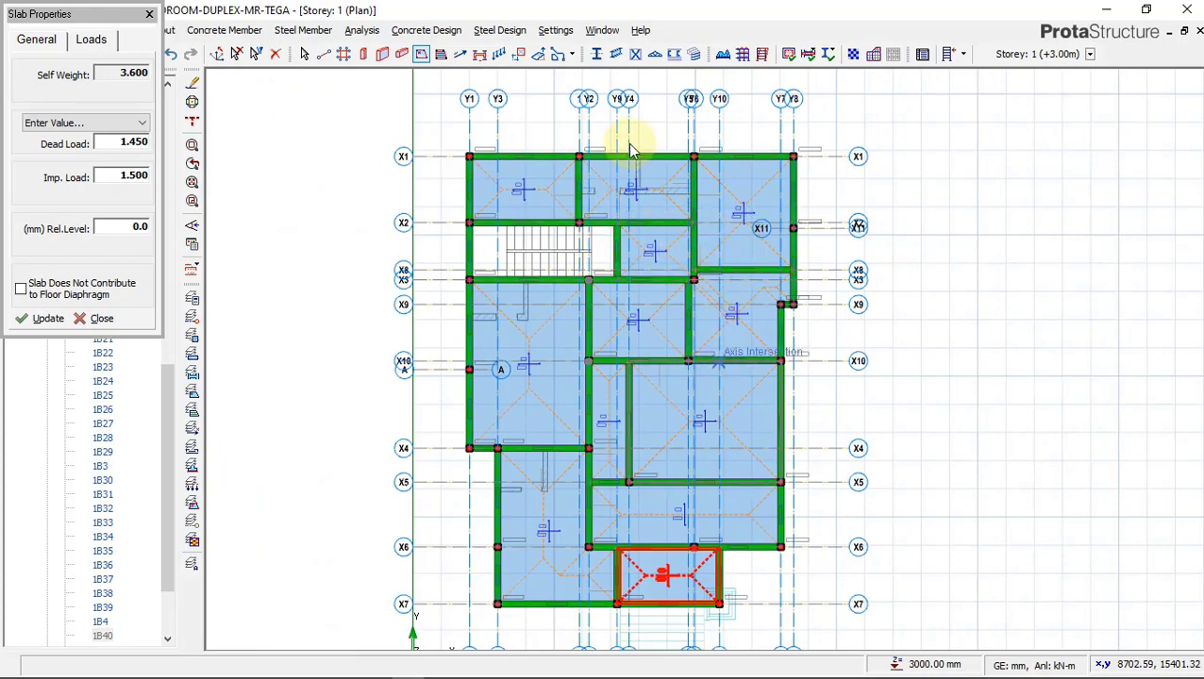
{"action": "key", "text": "Escape"}
Set the eccentricity of the axis 1 beam between columns 1C2 and 1C22 to 0 mm
{"action": "scroll", "coordinate": [567, 159], "scroll_direction": "up", "scroll_amount": 3}
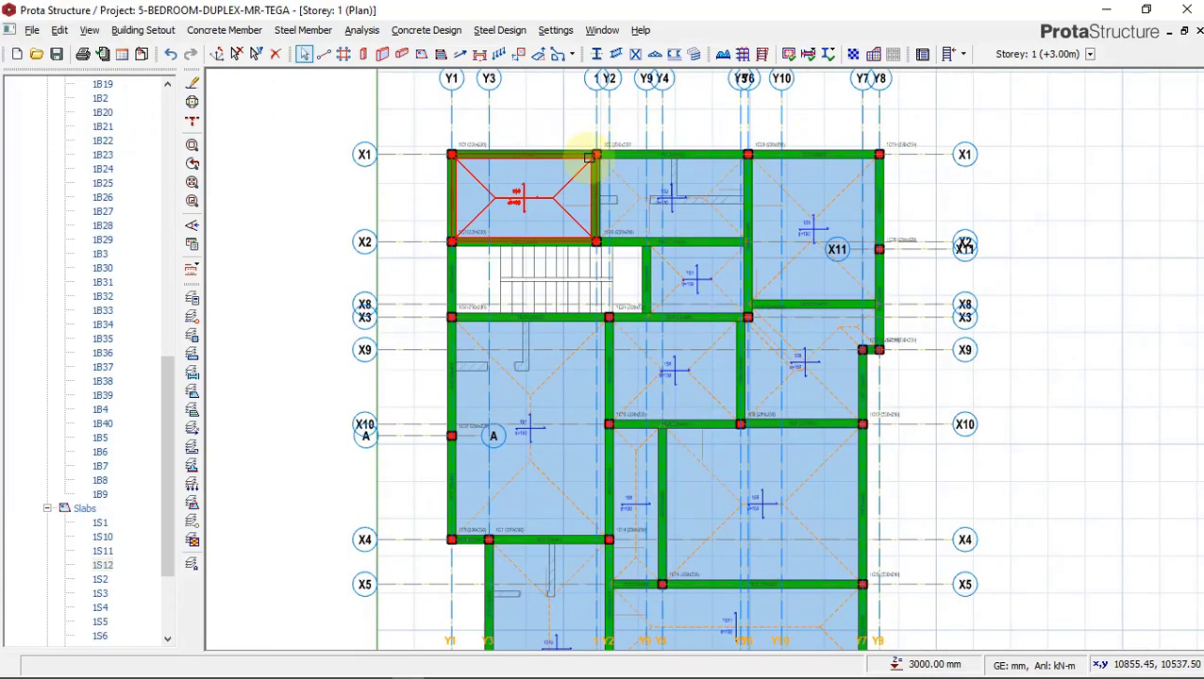
{"action": "scroll", "coordinate": [779, 215], "scroll_direction": "up", "scroll_amount": 1}
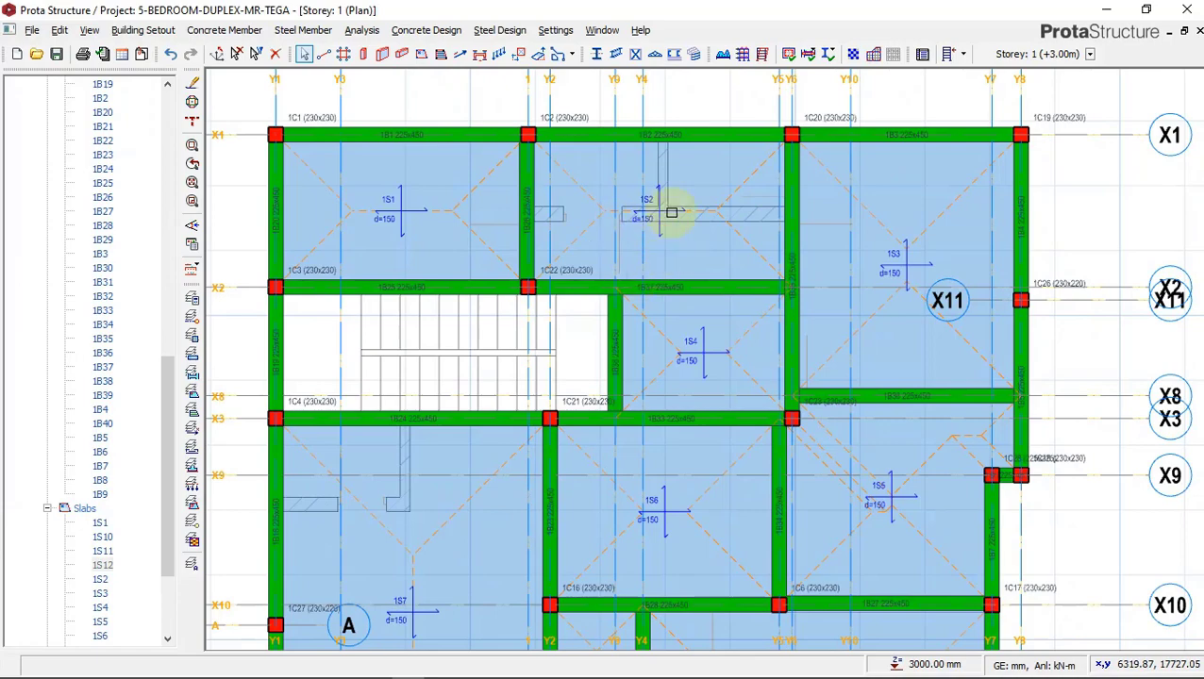
{"action": "scroll", "coordinate": [490, 107], "scroll_direction": "up", "scroll_amount": 2}
{"action": "scroll", "coordinate": [625, 225], "scroll_direction": "down", "scroll_amount": 3}
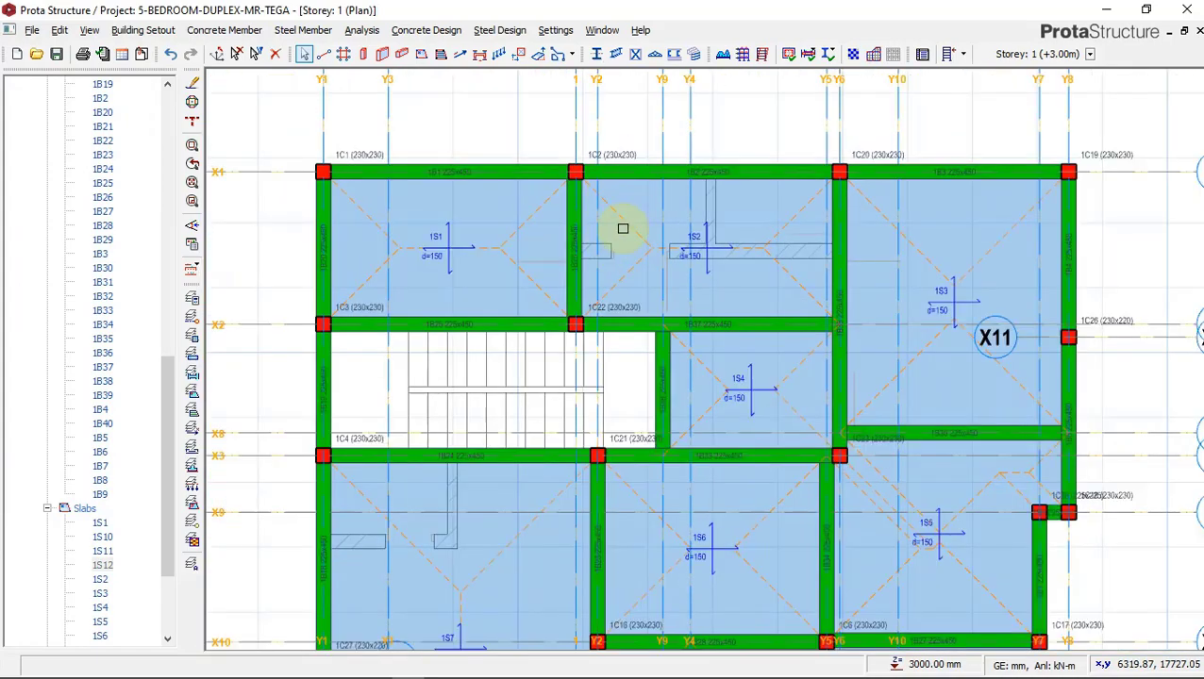
{"action": "left_click", "coordinate": [591, 221]}
{"action": "scroll", "coordinate": [586, 211], "scroll_direction": "up", "scroll_amount": 2}
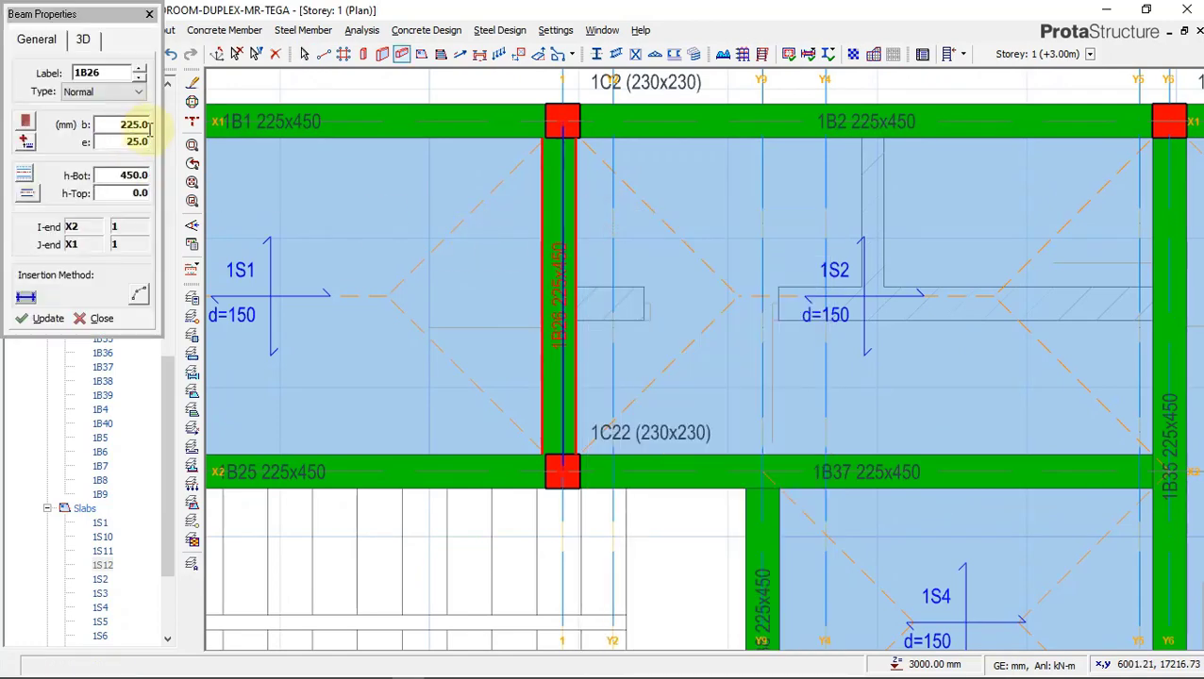
{"action": "double_click", "coordinate": [142, 142]}
{"action": "type", "text": "0"}
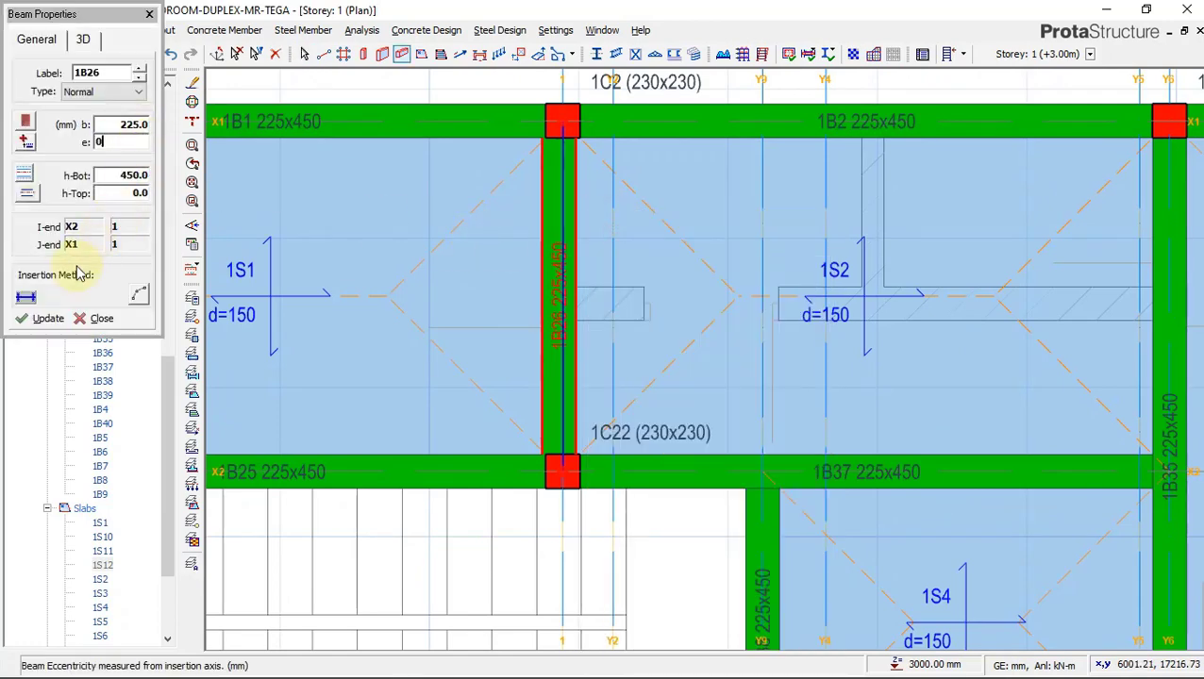
{"action": "left_click", "coordinate": [44, 320]}
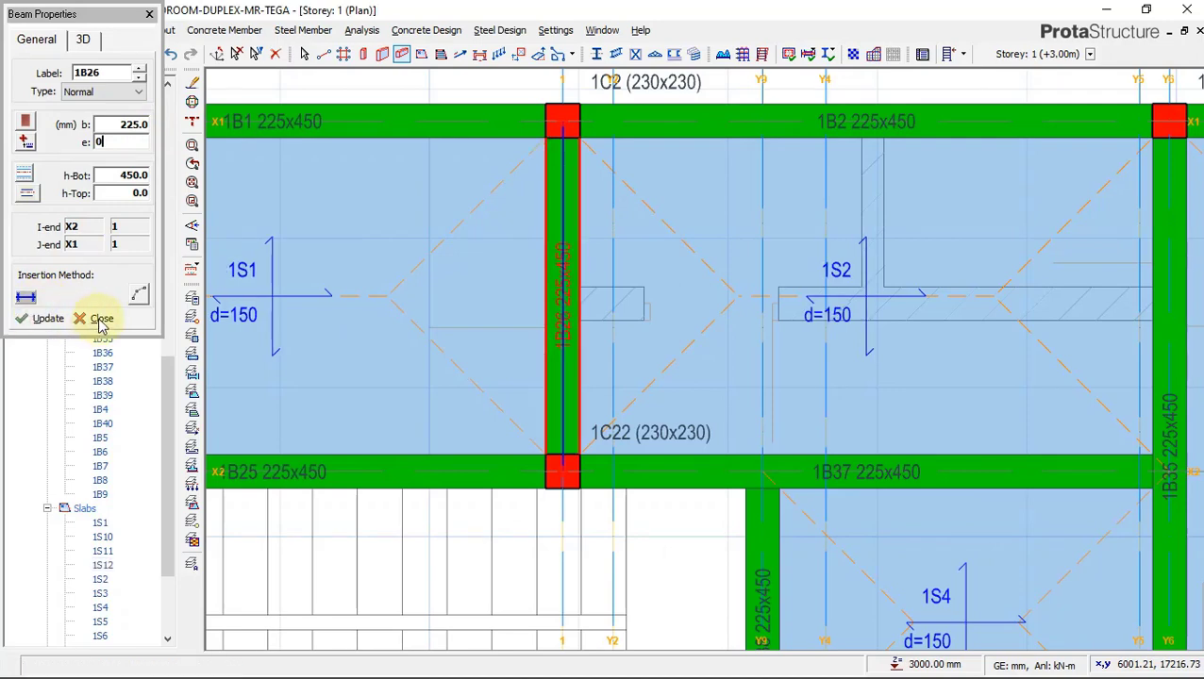
{"action": "left_click", "coordinate": [102, 320]}
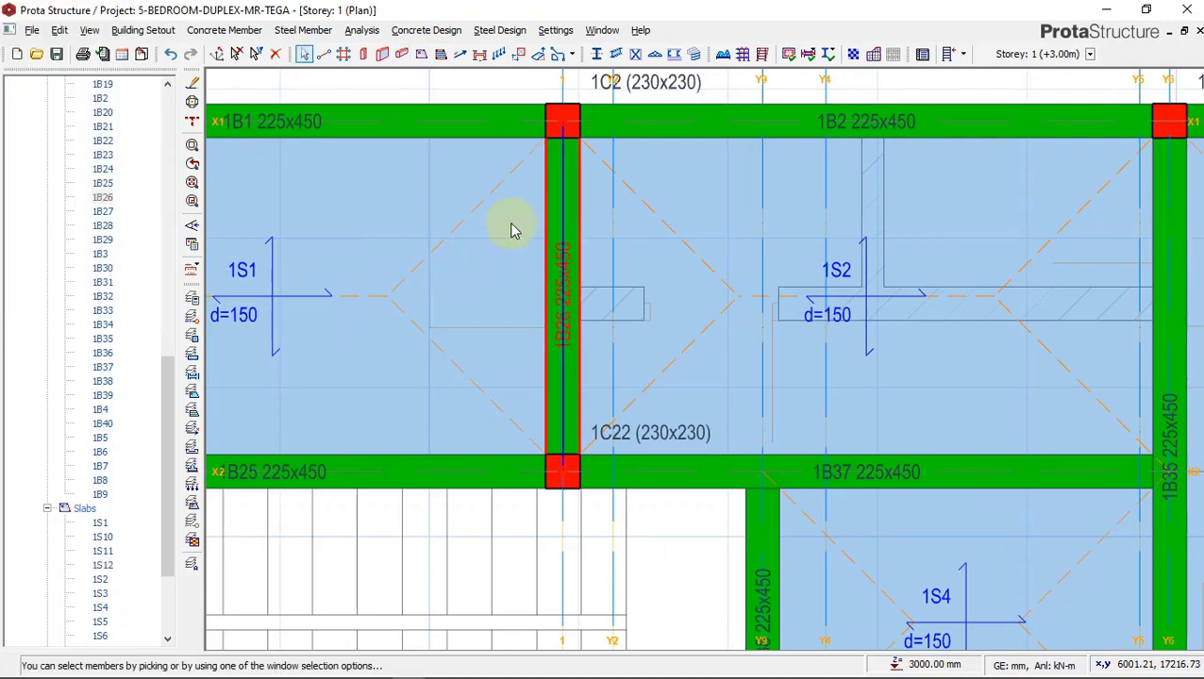
{"action": "scroll", "coordinate": [637, 250], "scroll_direction": "down", "scroll_amount": 3}
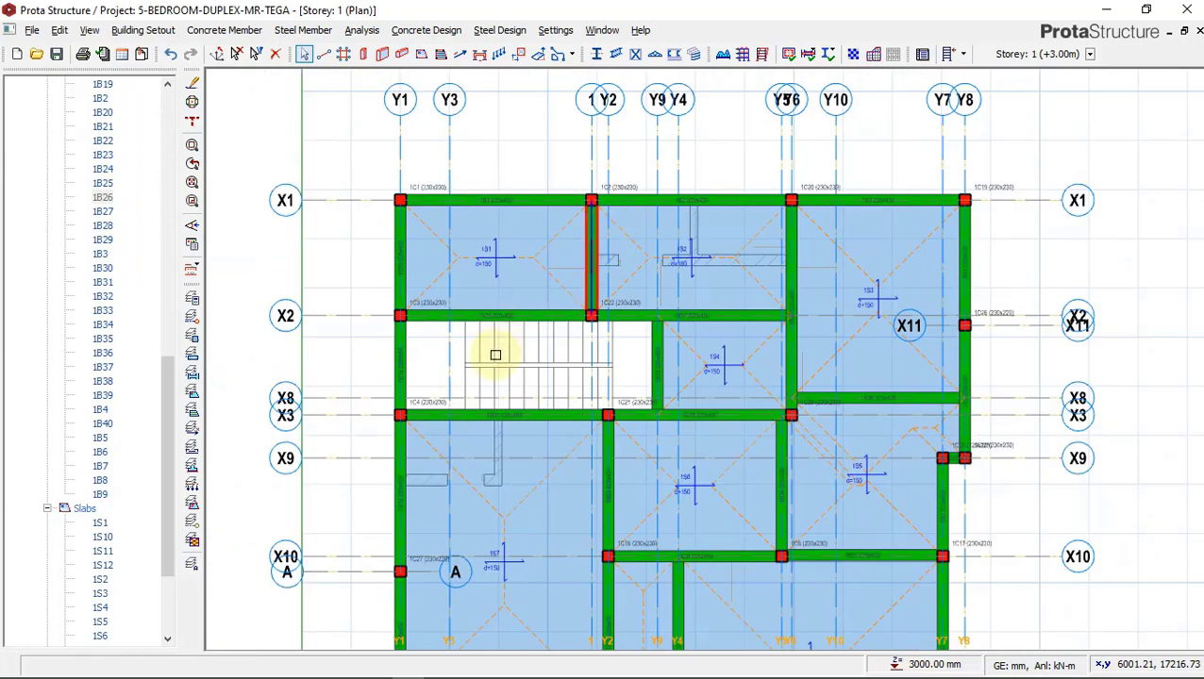
Examine the alignment of the beams and columns beside the staircase and around the bays between axes X2 and X10
{"action": "scroll", "coordinate": [746, 321], "scroll_direction": "up", "scroll_amount": 3}
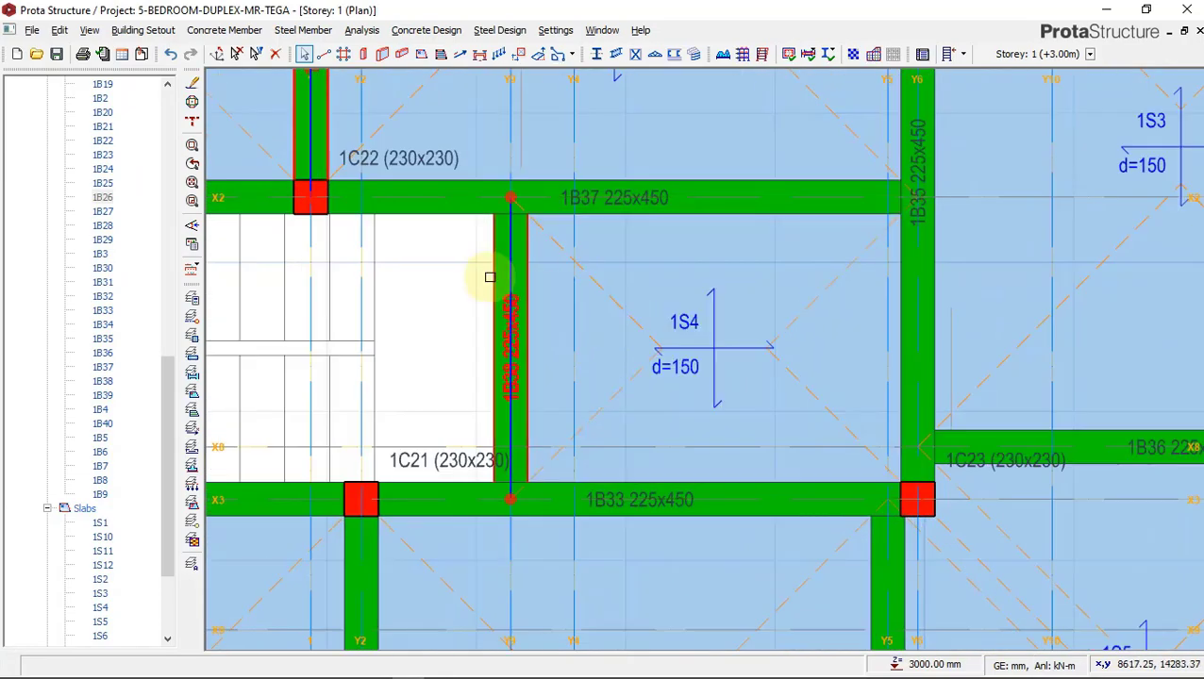
{"action": "scroll", "coordinate": [486, 274], "scroll_direction": "down", "scroll_amount": 1}
{"action": "scroll", "coordinate": [736, 321], "scroll_direction": "down", "scroll_amount": 1}
{"action": "scroll", "coordinate": [960, 350], "scroll_direction": "up", "scroll_amount": 1}
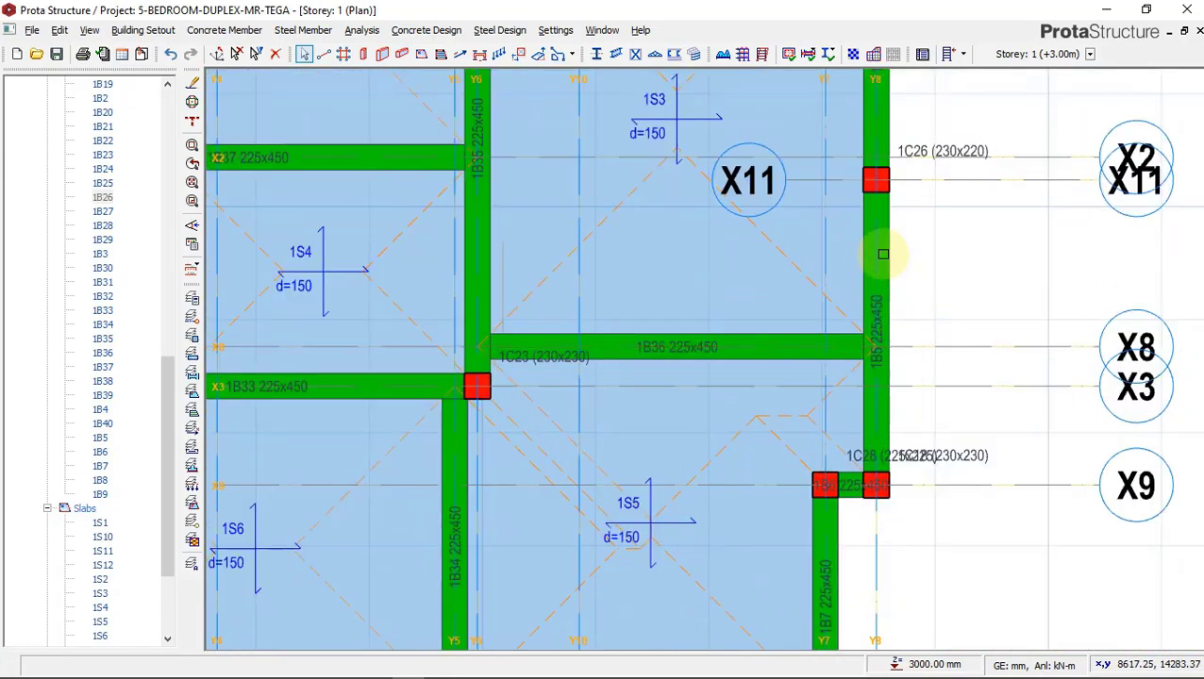
{"action": "scroll", "coordinate": [761, 333], "scroll_direction": "up", "scroll_amount": 2}
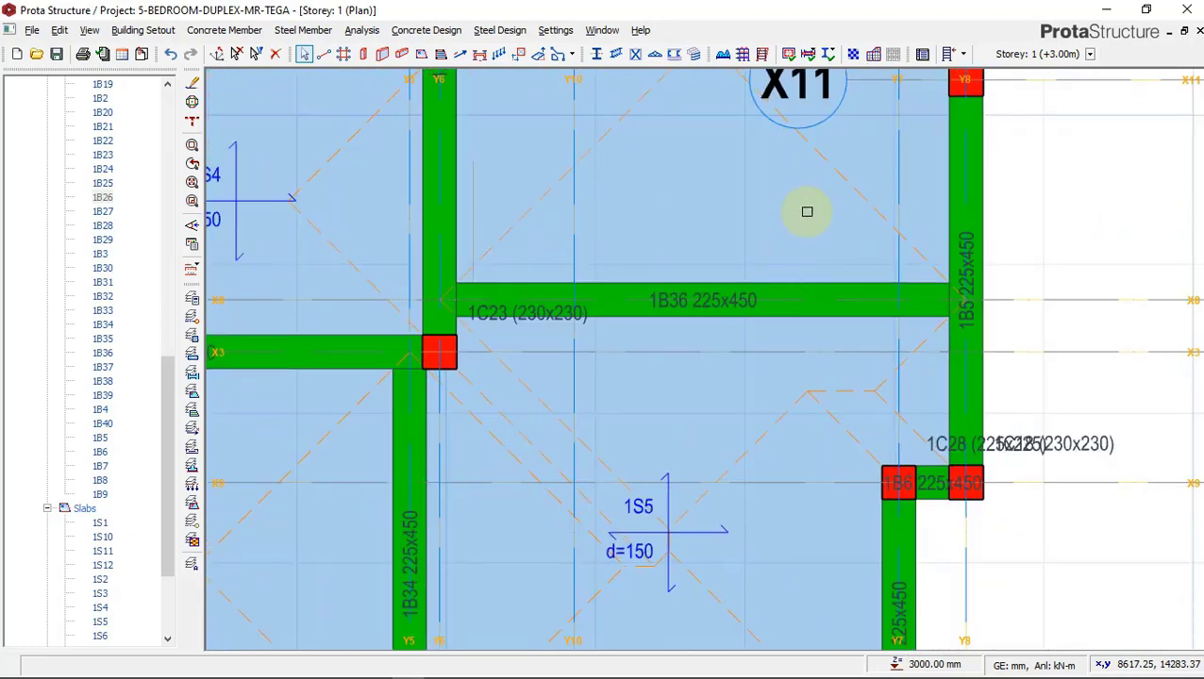
{"action": "scroll", "coordinate": [804, 207], "scroll_direction": "down", "scroll_amount": 4}
{"action": "scroll", "coordinate": [595, 467], "scroll_direction": "up", "scroll_amount": 3}
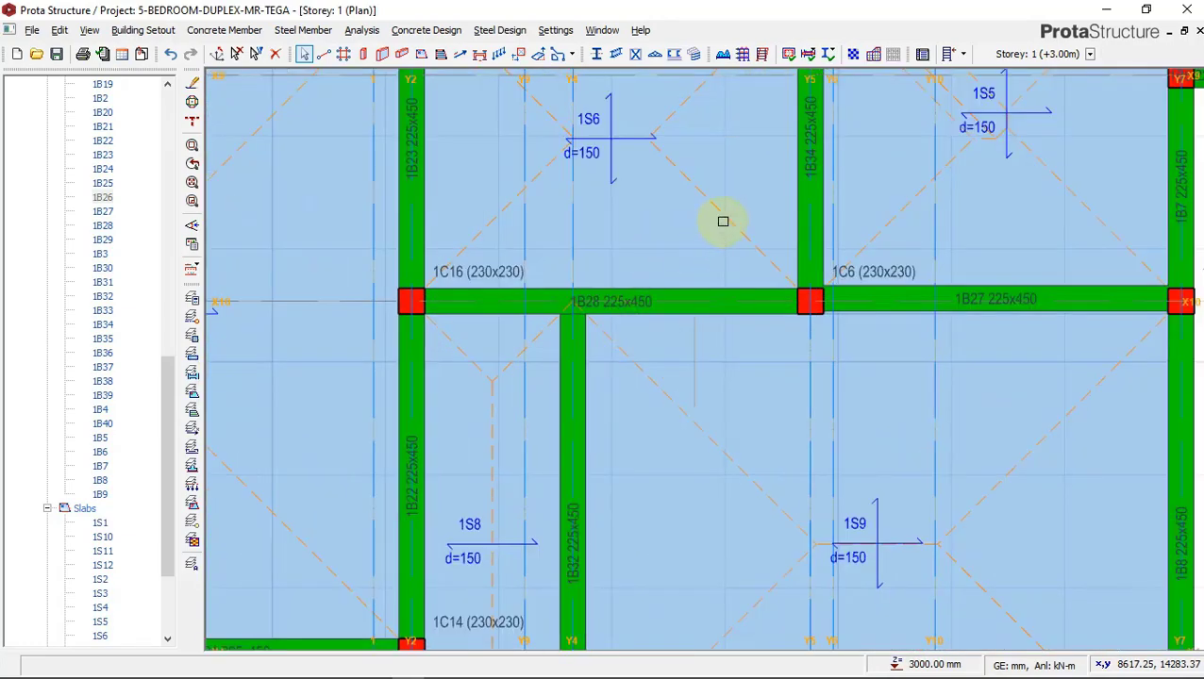
Set the eccentricity of the axis X10 beam between axes Y5 and Y7 to 0 mm and close its properties
{"action": "scroll", "coordinate": [755, 228], "scroll_direction": "down", "scroll_amount": 2}
{"action": "scroll", "coordinate": [788, 234], "scroll_direction": "up", "scroll_amount": 2}
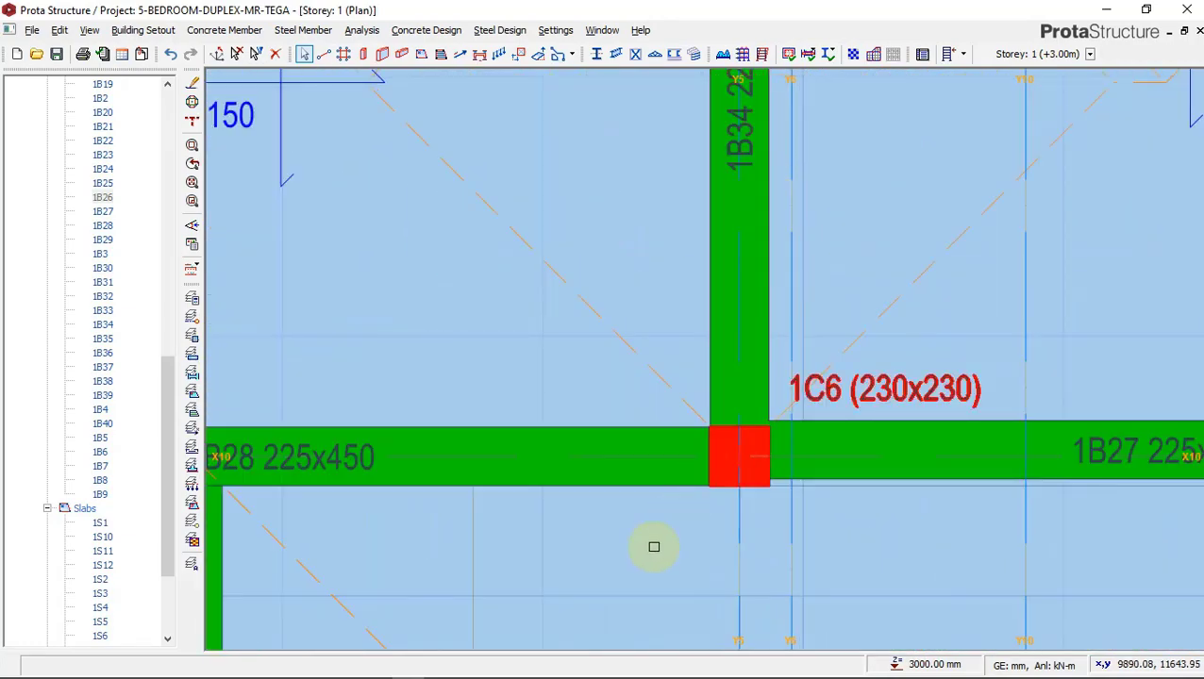
{"action": "scroll", "coordinate": [535, 396], "scroll_direction": "down", "scroll_amount": 2}
{"action": "scroll", "coordinate": [1085, 463], "scroll_direction": "up", "scroll_amount": 2}
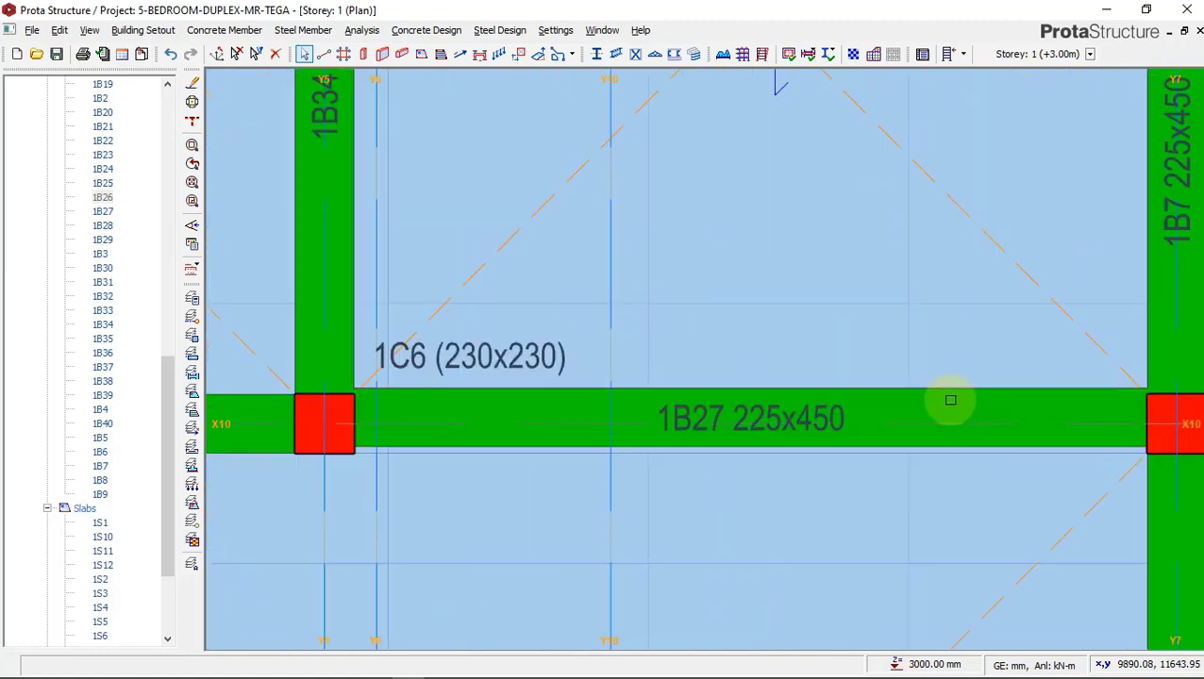
{"action": "left_click", "coordinate": [942, 391]}
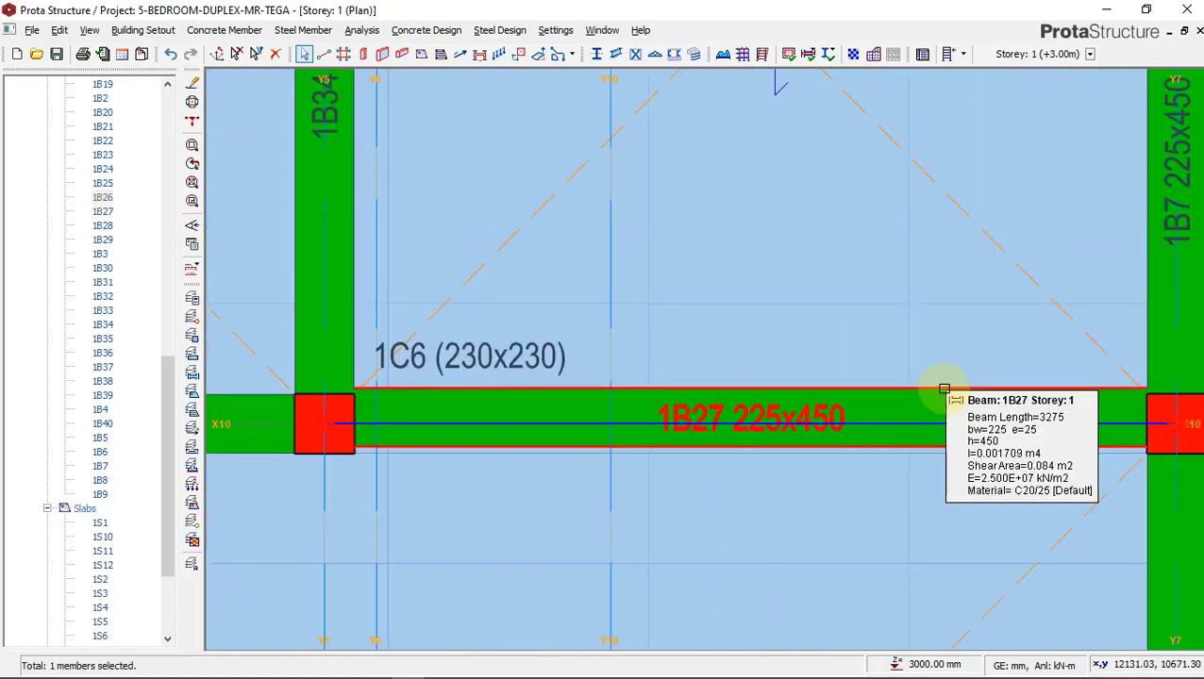
{"action": "right_click", "coordinate": [944, 389]}
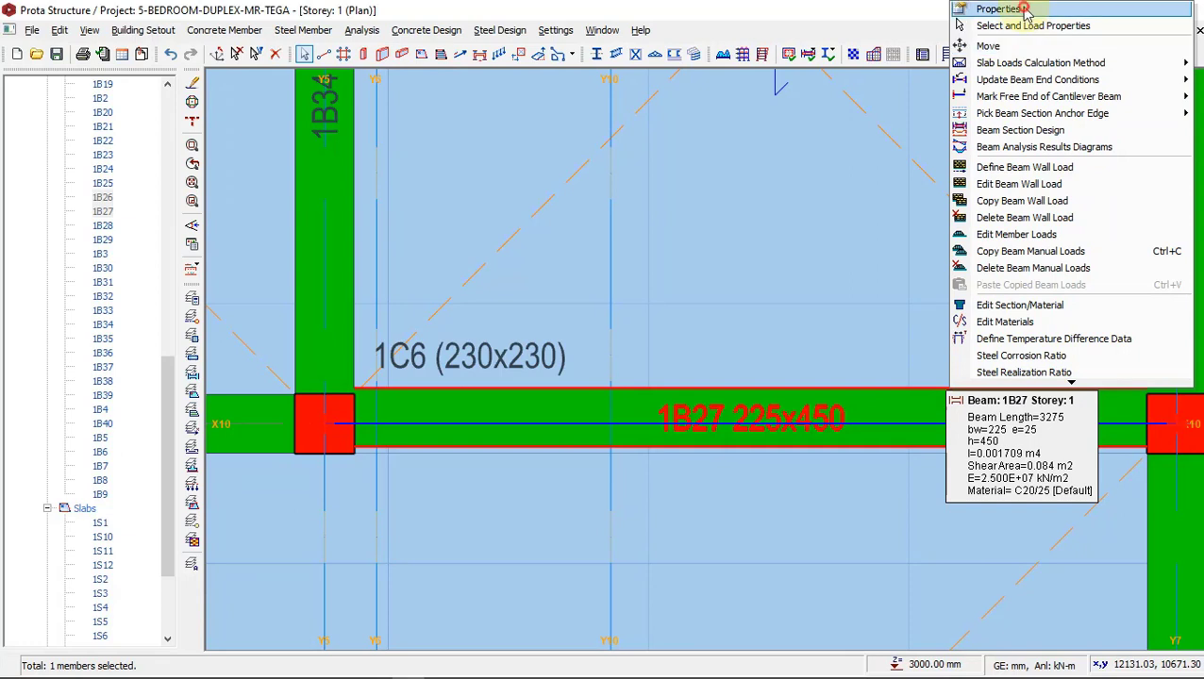
{"action": "left_click", "coordinate": [987, 7]}
{"action": "double_click", "coordinate": [141, 144]}
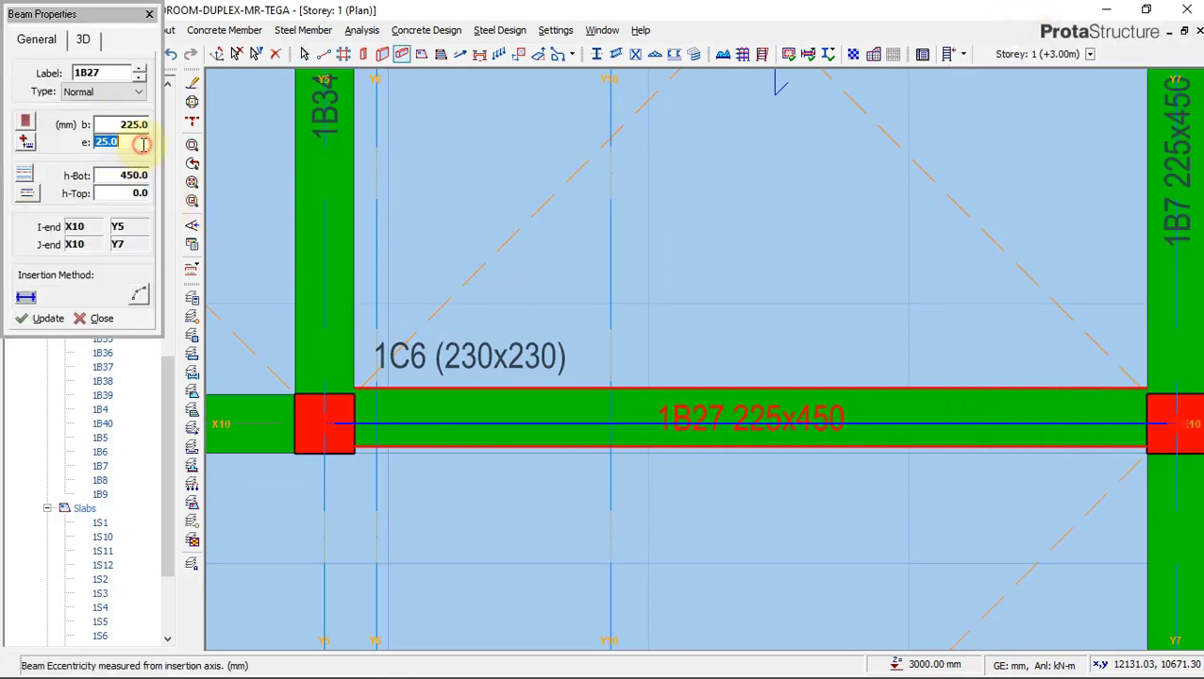
{"action": "left_click", "coordinate": [46, 318]}
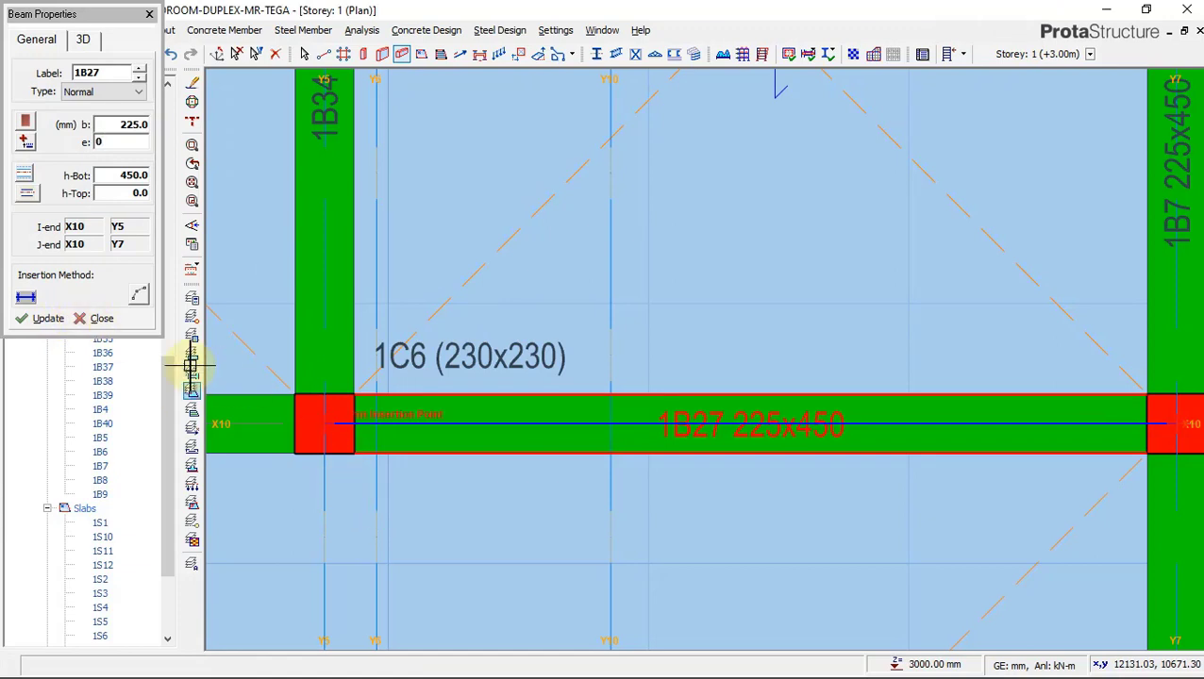
{"action": "left_click", "coordinate": [103, 321]}
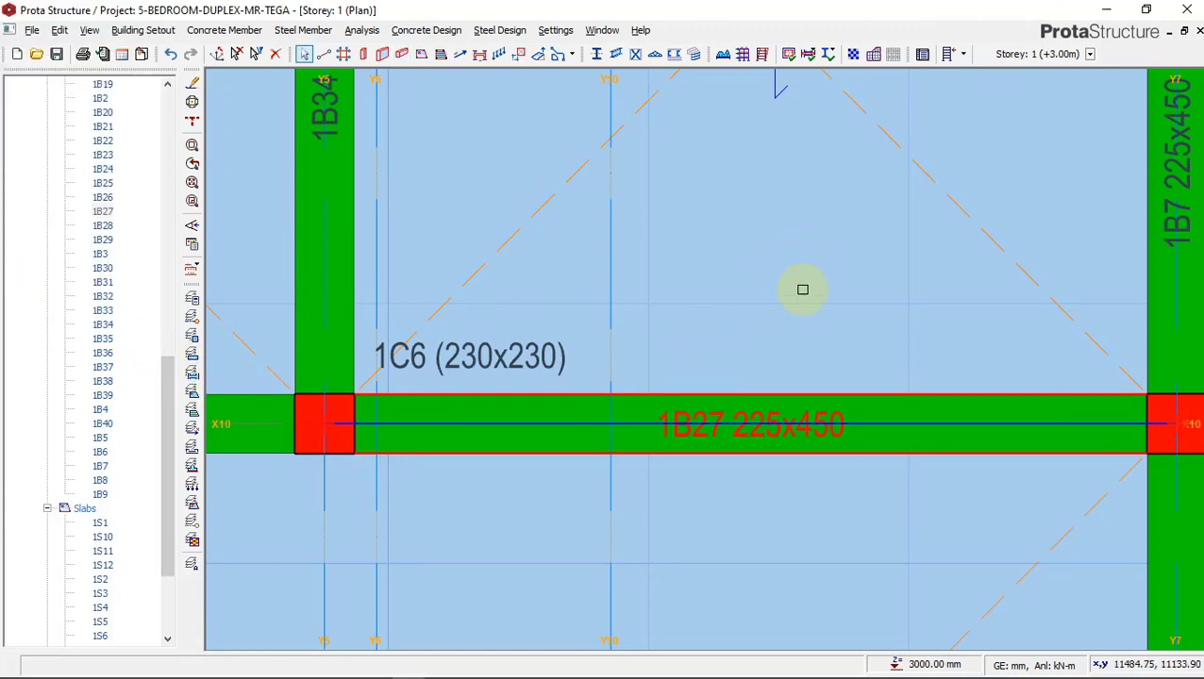
Examine the remaining Storey 1 beams for alignment with their columns, including those along axes X4 and X5
{"action": "scroll", "coordinate": [802, 289], "scroll_direction": "down", "scroll_amount": 2}
{"action": "scroll", "coordinate": [551, 395], "scroll_direction": "down", "scroll_amount": 1}
{"action": "scroll", "coordinate": [667, 392], "scroll_direction": "up", "scroll_amount": 1}
{"action": "scroll", "coordinate": [683, 375], "scroll_direction": "up", "scroll_amount": 2}
{"action": "scroll", "coordinate": [683, 375], "scroll_direction": "down", "scroll_amount": 1}
{"action": "scroll", "coordinate": [734, 266], "scroll_direction": "down", "scroll_amount": 2}
{"action": "scroll", "coordinate": [924, 515], "scroll_direction": "up", "scroll_amount": 3}
{"action": "scroll", "coordinate": [824, 481], "scroll_direction": "down", "scroll_amount": 2}
{"action": "scroll", "coordinate": [511, 395], "scroll_direction": "down", "scroll_amount": 1}
{"action": "scroll", "coordinate": [504, 347], "scroll_direction": "up", "scroll_amount": 3}
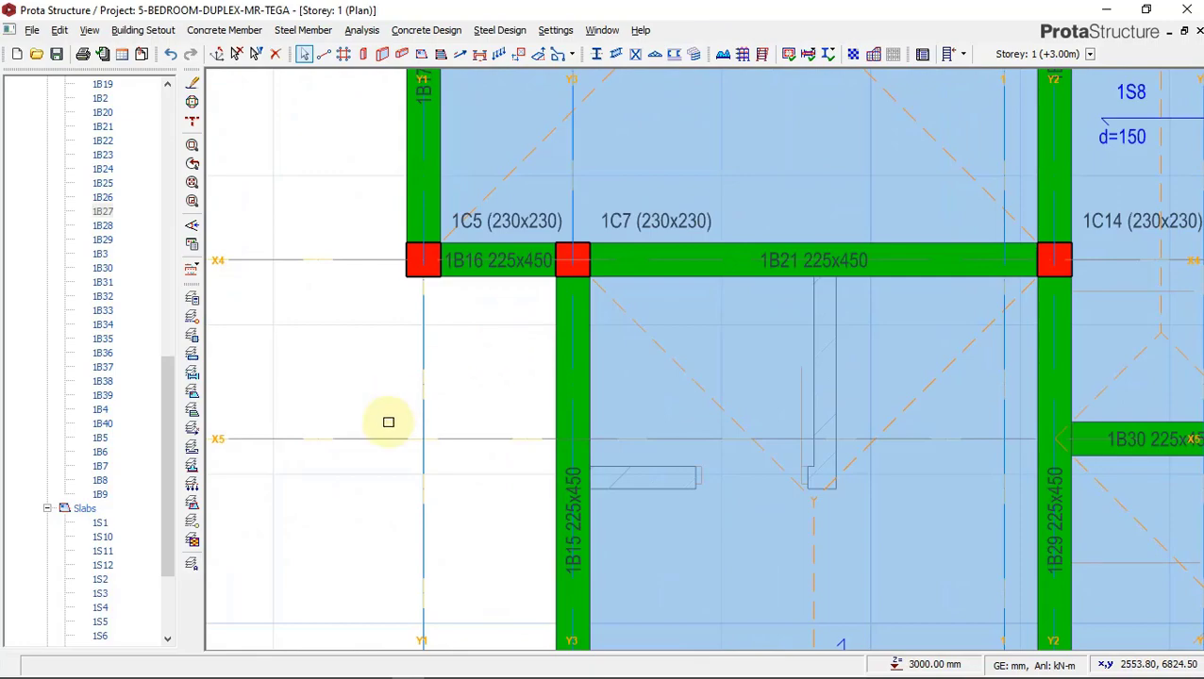
{"action": "scroll", "coordinate": [470, 344], "scroll_direction": "down", "scroll_amount": 2}
{"action": "scroll", "coordinate": [712, 304], "scroll_direction": "down", "scroll_amount": 1}
{"action": "scroll", "coordinate": [595, 363], "scroll_direction": "down", "scroll_amount": 1}
{"action": "scroll", "coordinate": [578, 350], "scroll_direction": "up", "scroll_amount": 1}
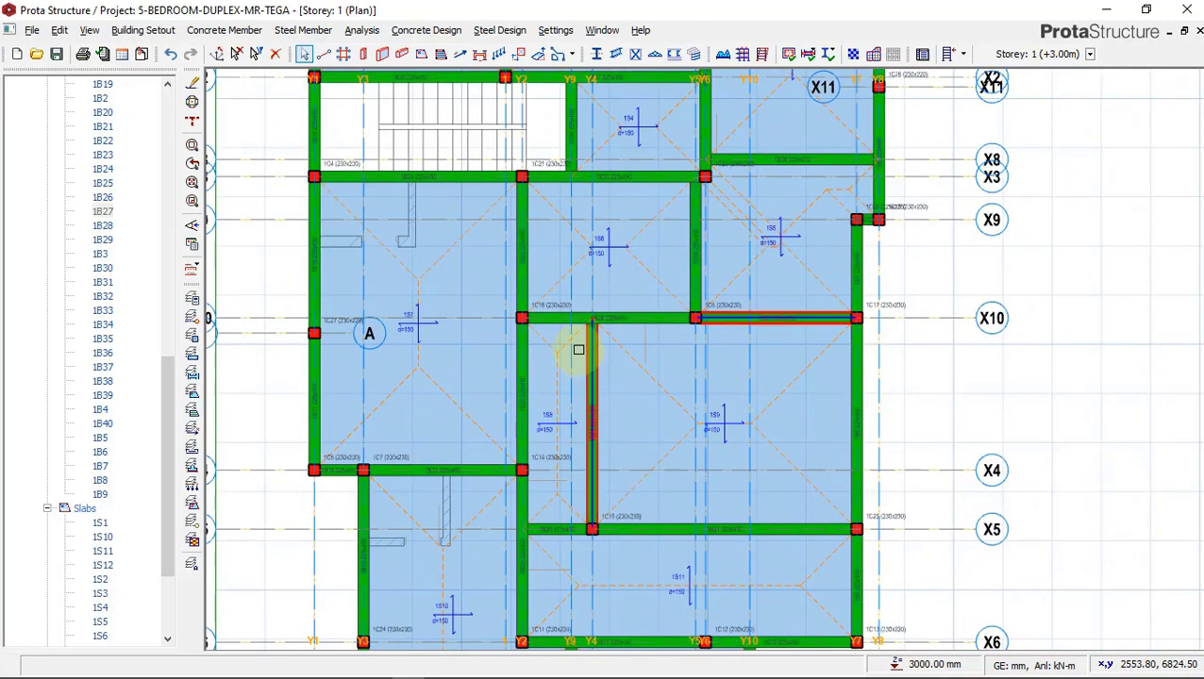
{"action": "scroll", "coordinate": [578, 350], "scroll_direction": "down", "scroll_amount": 1}
{"action": "scroll", "coordinate": [500, 397], "scroll_direction": "down", "scroll_amount": 1}
{"action": "scroll", "coordinate": [468, 172], "scroll_direction": "up", "scroll_amount": 1}
{"action": "scroll", "coordinate": [575, 283], "scroll_direction": "down", "scroll_amount": 1}
{"action": "scroll", "coordinate": [583, 302], "scroll_direction": "up", "scroll_amount": 1}
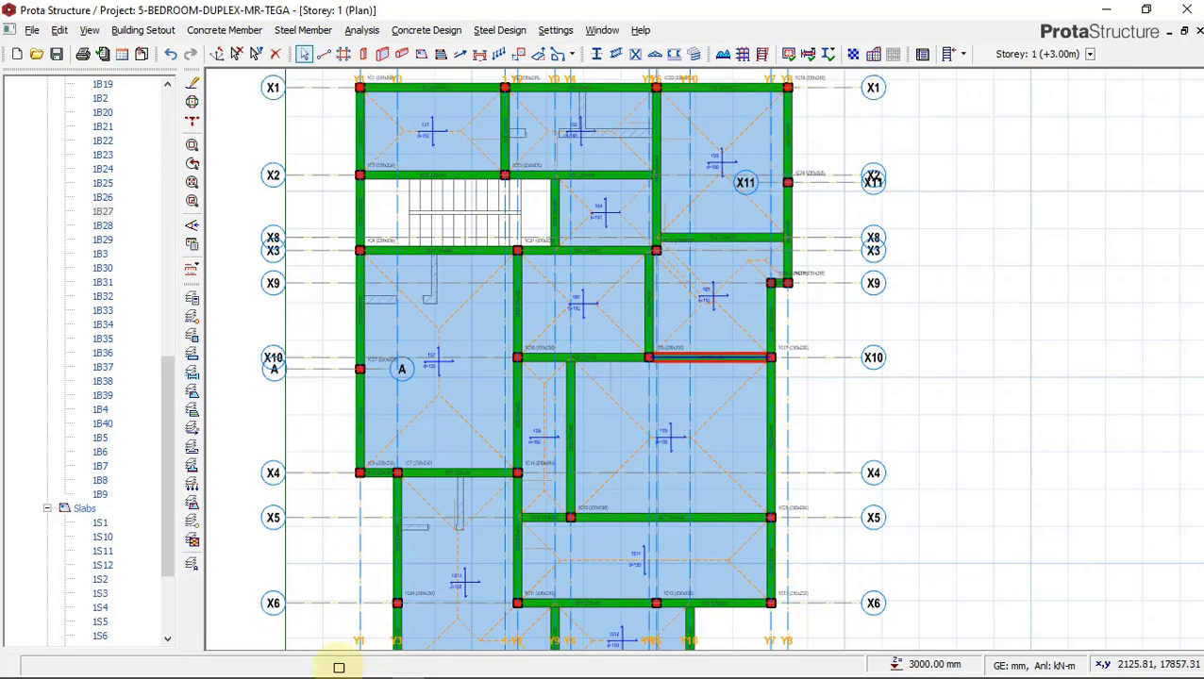
Switch to AutoCAD and examine the dimensioned offsets outside the exterior walls on the wall outline plan
{"action": "left_click", "coordinate": [346, 665]}
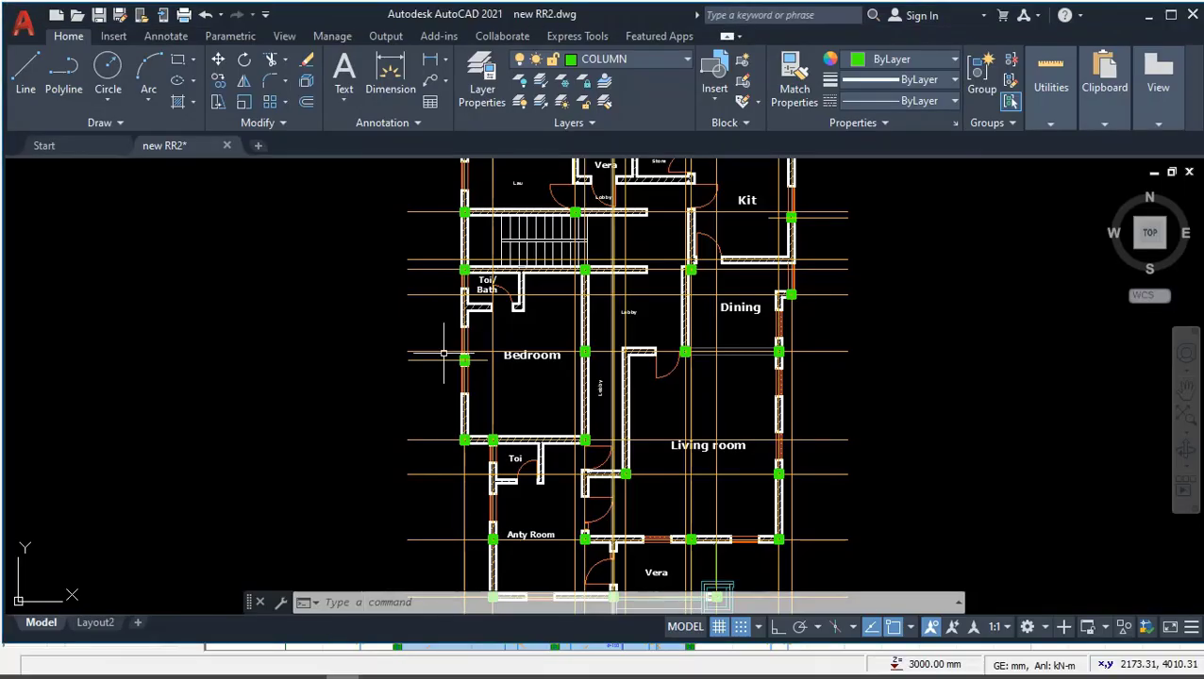
{"action": "scroll", "coordinate": [444, 354], "scroll_direction": "down", "scroll_amount": 8}
{"action": "scroll", "coordinate": [774, 262], "scroll_direction": "up", "scroll_amount": 4}
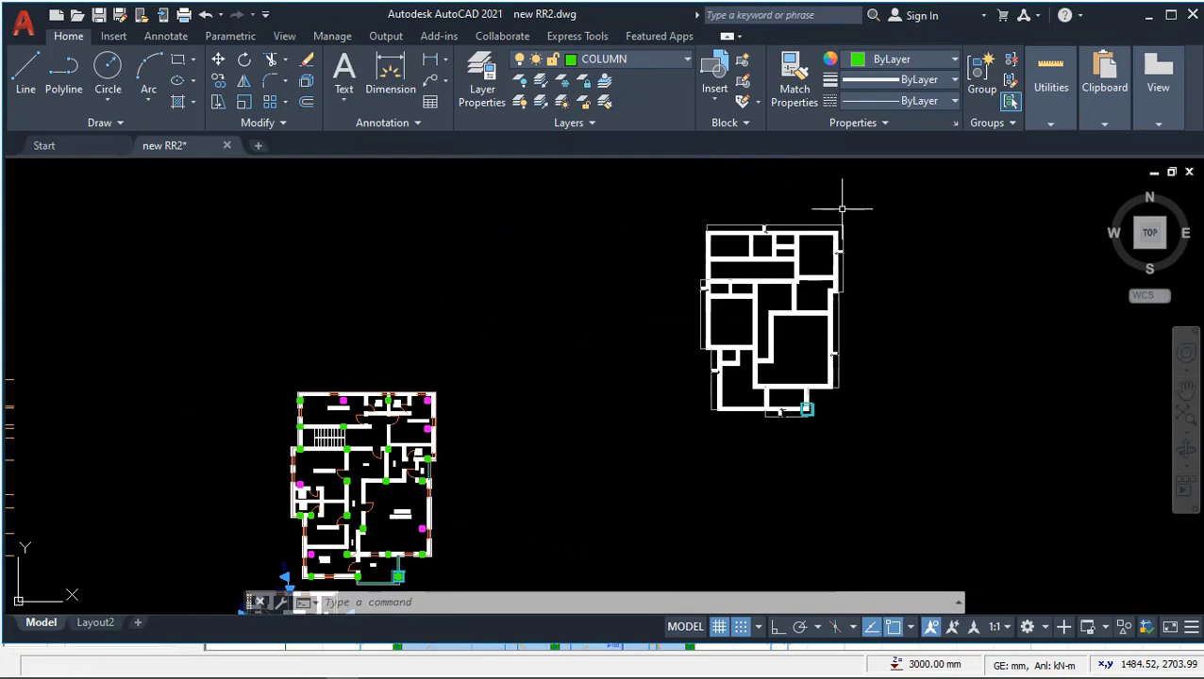
{"action": "scroll", "coordinate": [841, 210], "scroll_direction": "up", "scroll_amount": 8}
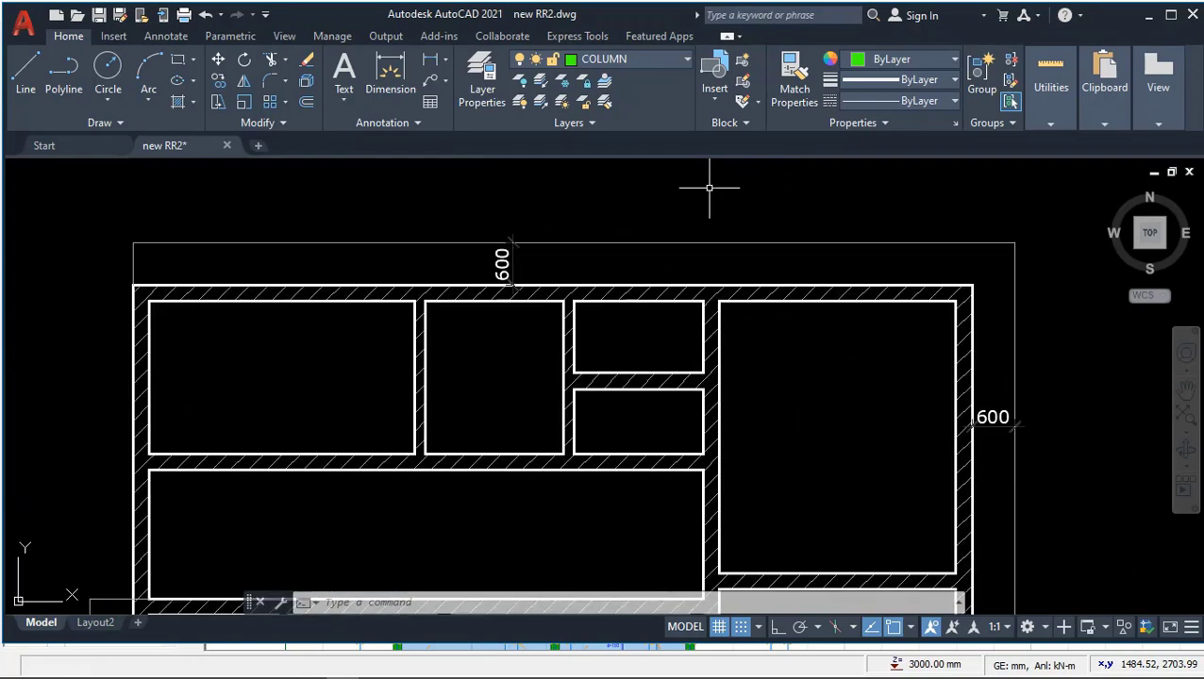
{"action": "scroll", "coordinate": [952, 181], "scroll_direction": "down", "scroll_amount": 4}
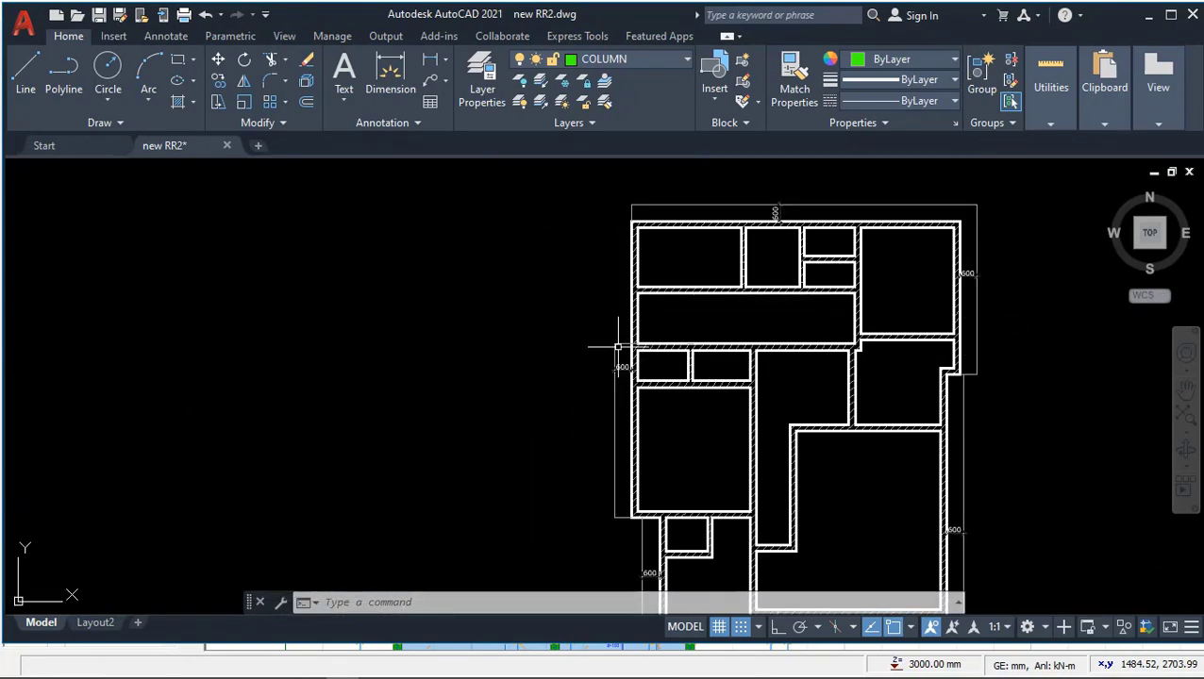
{"action": "scroll", "coordinate": [618, 347], "scroll_direction": "up", "scroll_amount": 4}
{"action": "scroll", "coordinate": [536, 253], "scroll_direction": "down", "scroll_amount": 4}
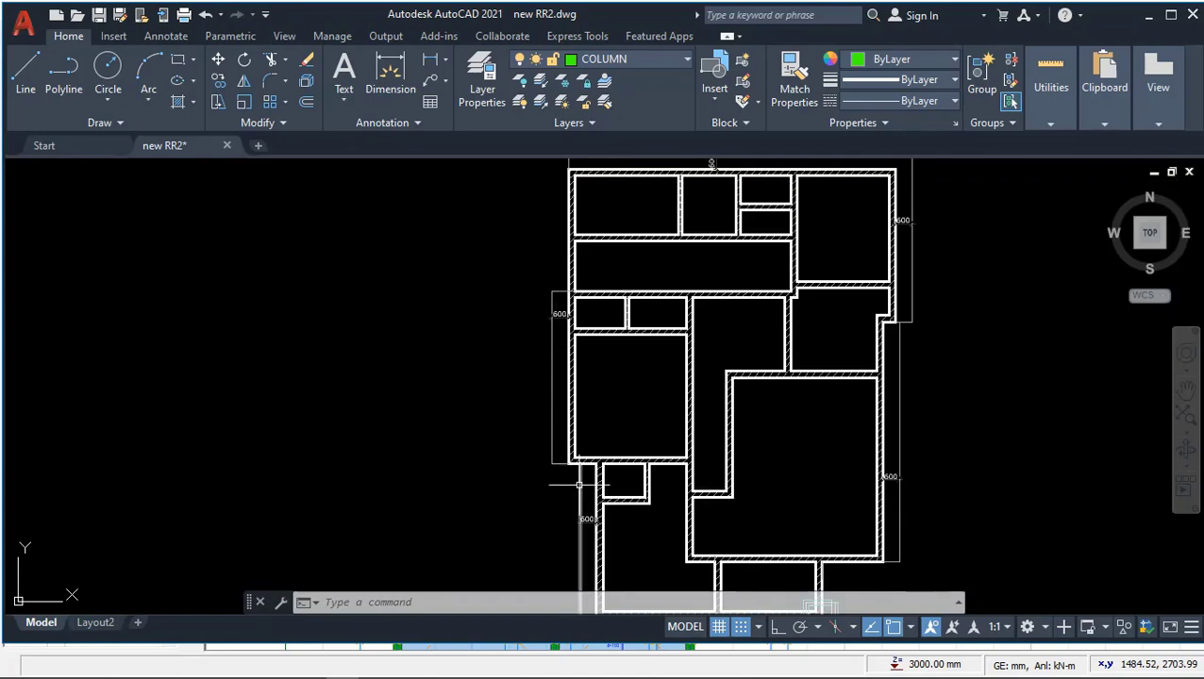
{"action": "scroll", "coordinate": [593, 348], "scroll_direction": "up", "scroll_amount": 4}
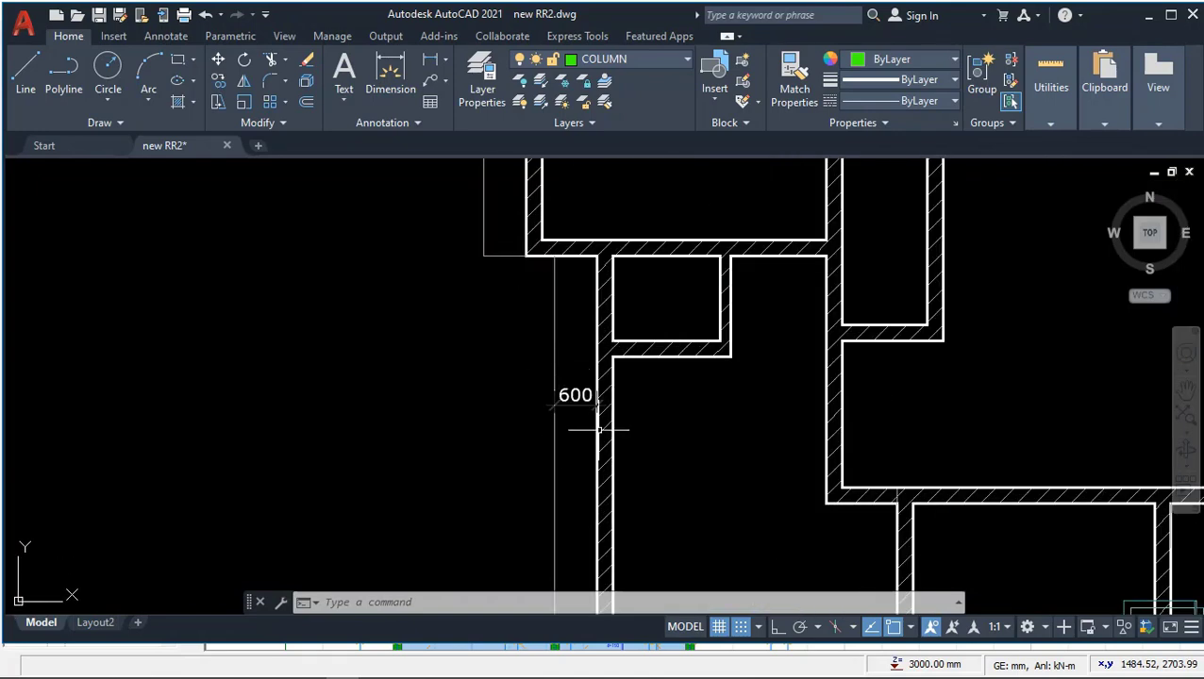
{"action": "scroll", "coordinate": [598, 430], "scroll_direction": "down", "scroll_amount": 10}
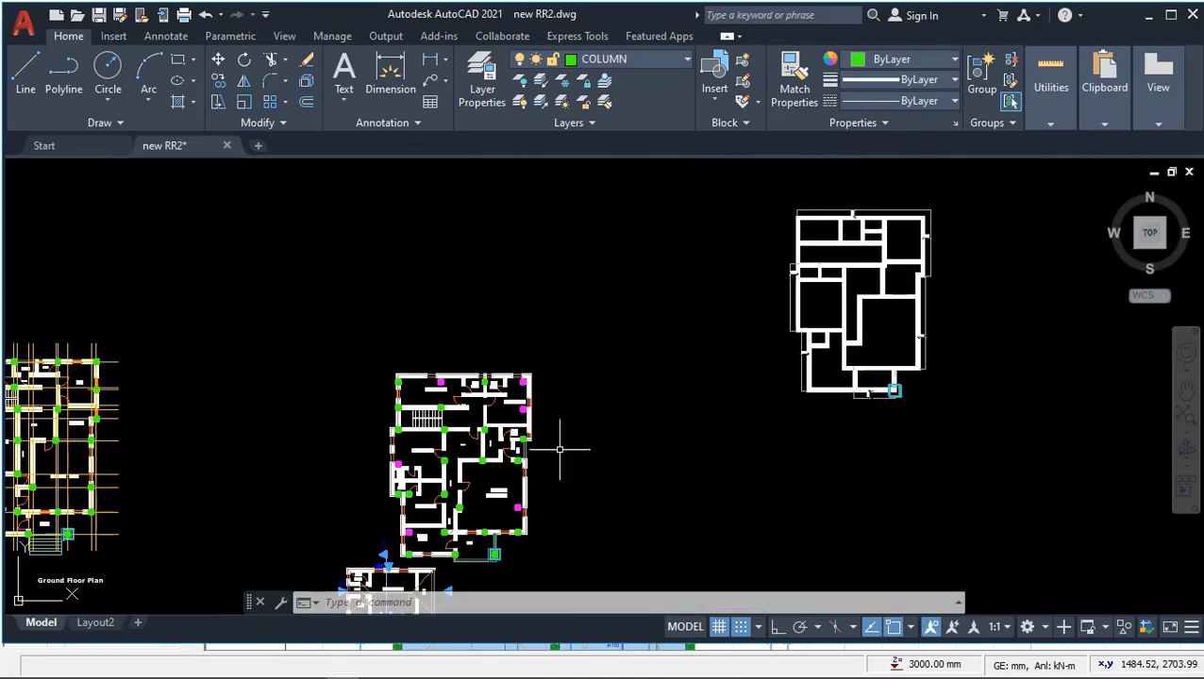
Look over the ground and first floor plans, and recheck the outer offset lines on both sides of the wall outline plan
{"action": "middle_click_drag", "start_coordinate": [491, 472], "coordinate": [599, 328]}
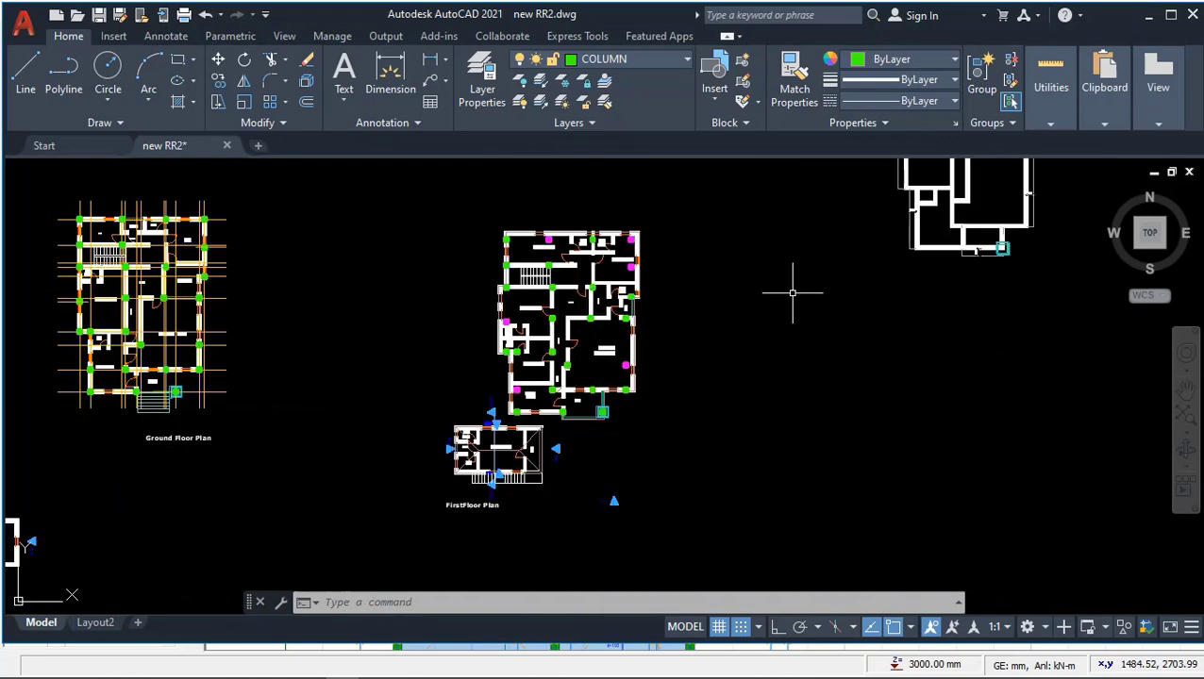
{"action": "middle_click_drag", "start_coordinate": [792, 293], "coordinate": [517, 478]}
{"action": "scroll", "coordinate": [700, 322], "scroll_direction": "up", "scroll_amount": 5}
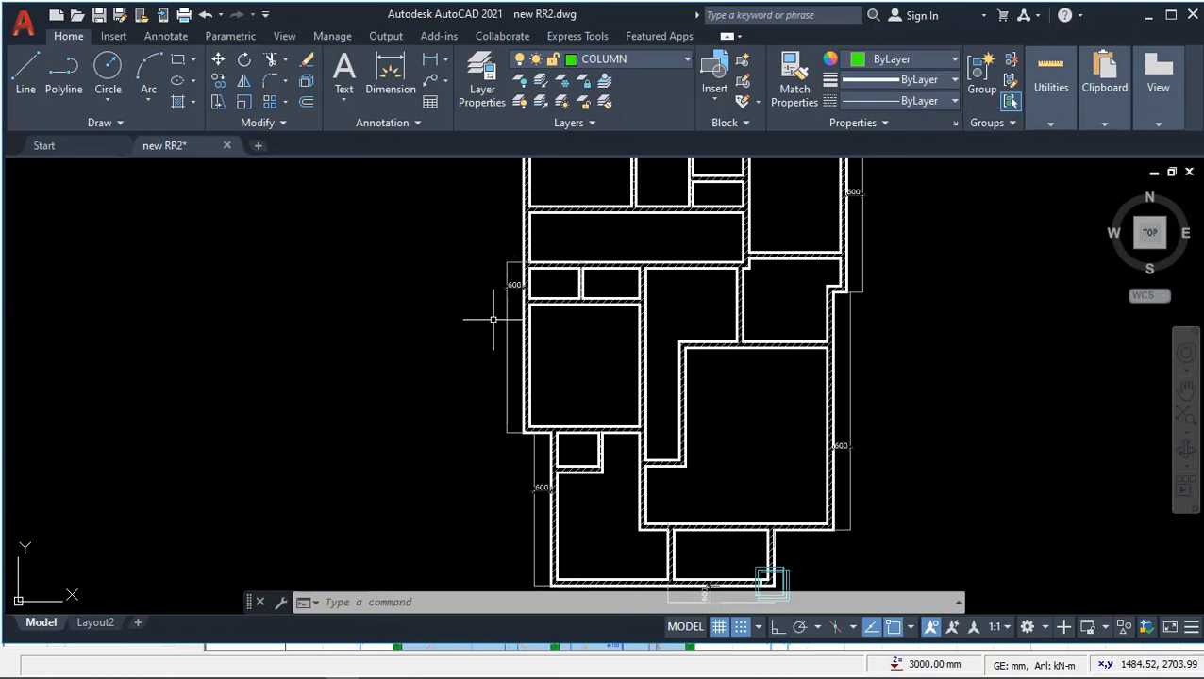
{"action": "scroll", "coordinate": [573, 298], "scroll_direction": "down", "scroll_amount": 2}
{"action": "scroll", "coordinate": [753, 320], "scroll_direction": "up", "scroll_amount": 5}
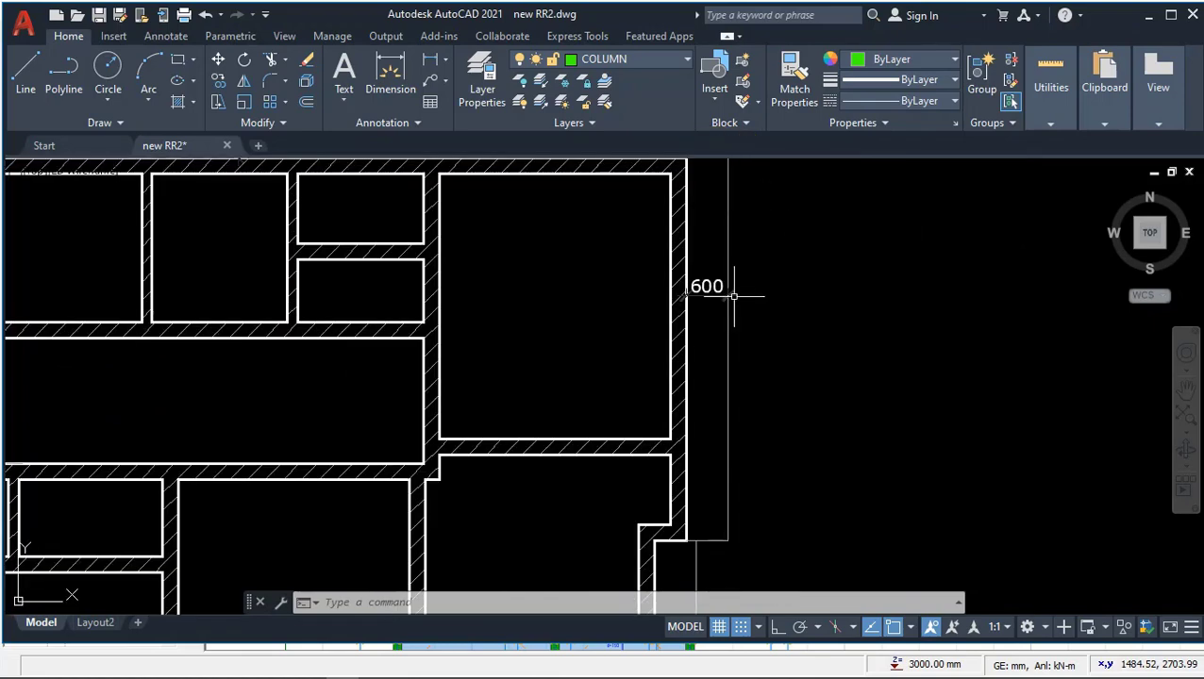
Return to ProtaStructure and bring the whole Storey 1 plan into view
{"action": "left_click", "coordinate": [407, 671]}
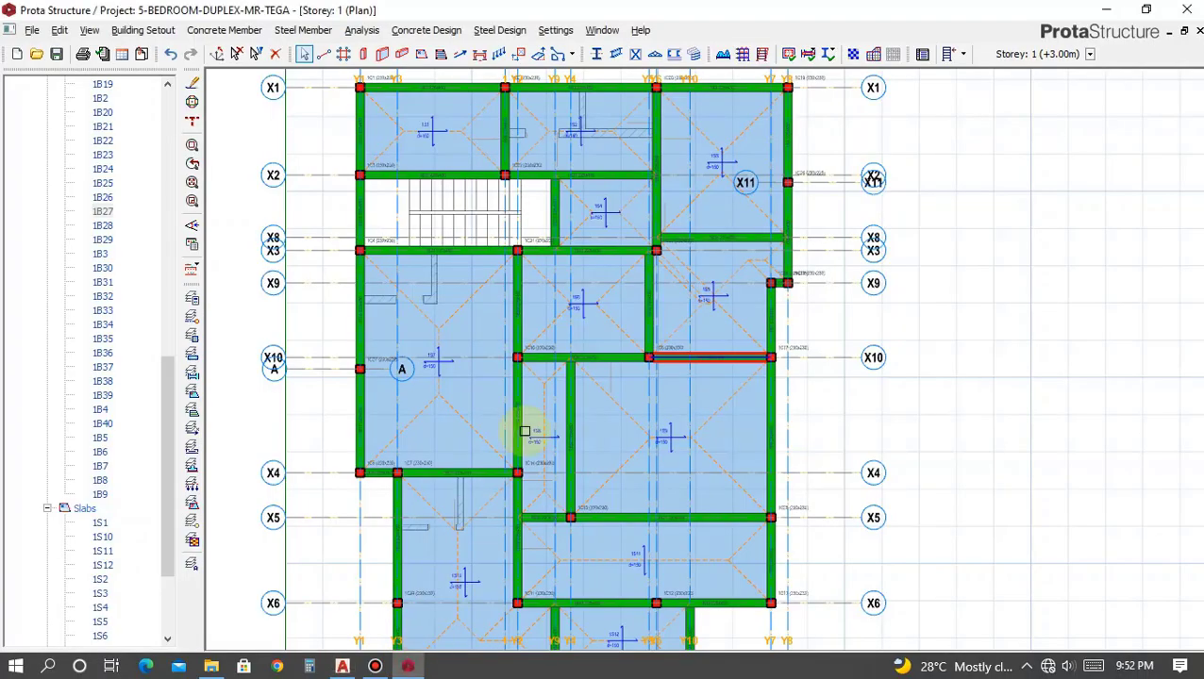
{"action": "scroll", "coordinate": [672, 248], "scroll_direction": "down", "scroll_amount": 4}
{"action": "scroll", "coordinate": [704, 213], "scroll_direction": "up", "scroll_amount": 3}
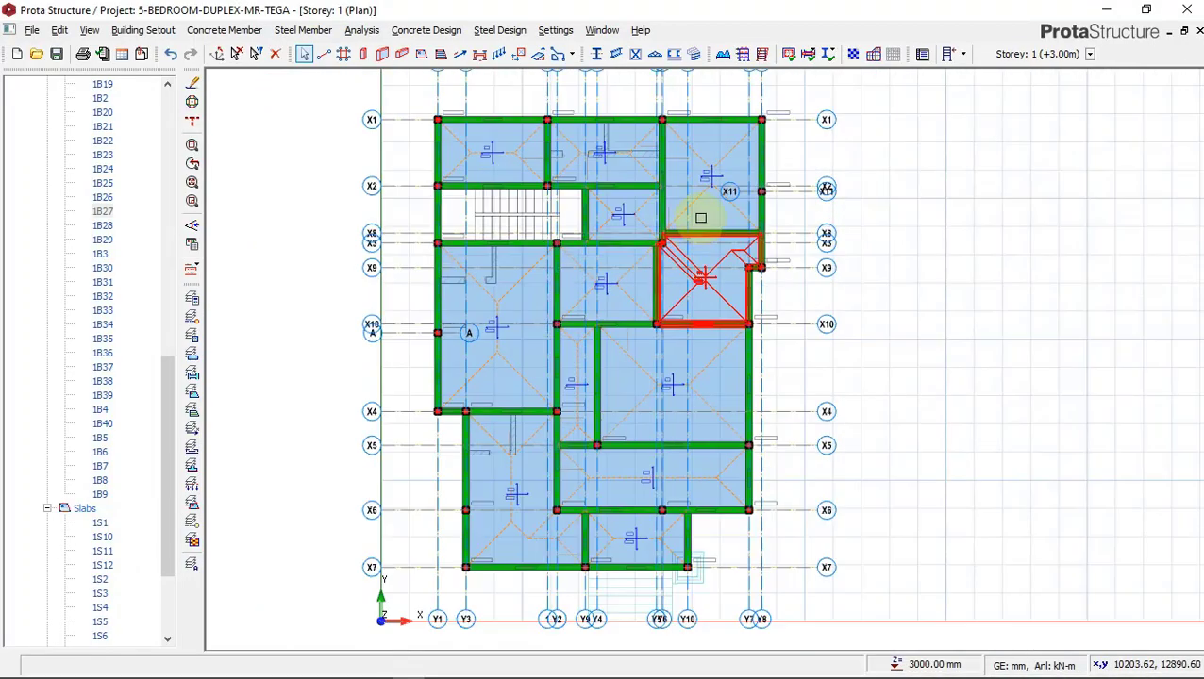